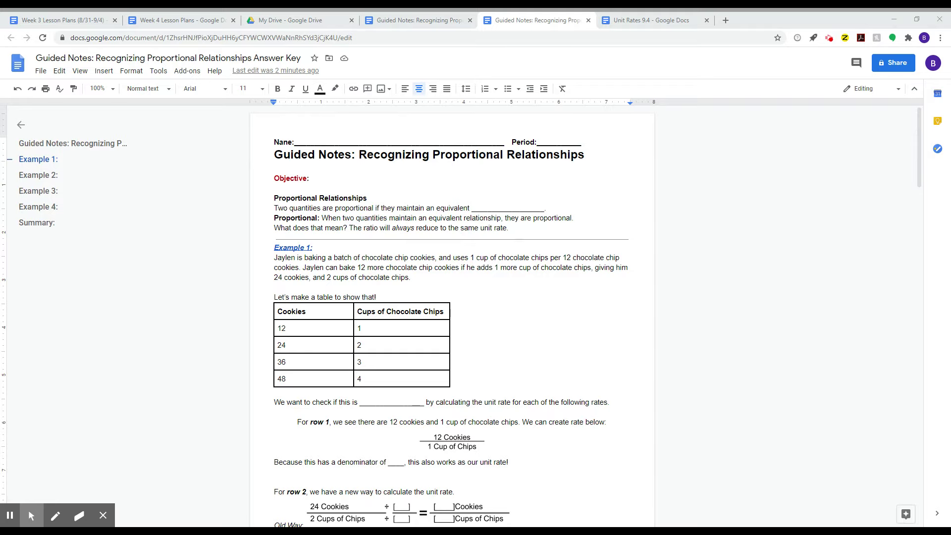
# - Start making a copy of the document and strip 'Copy of' from its name
pyautogui.click(40, 72)
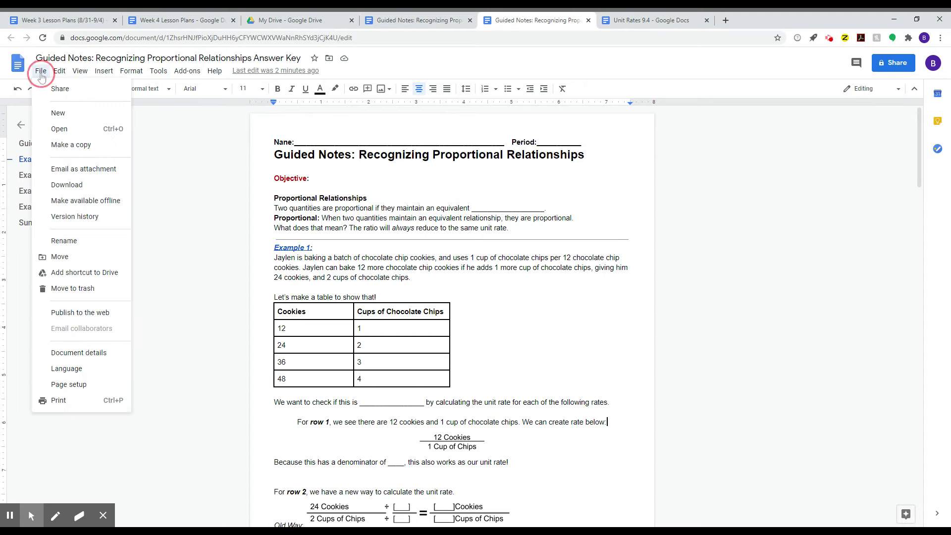
pyautogui.click(72, 145)
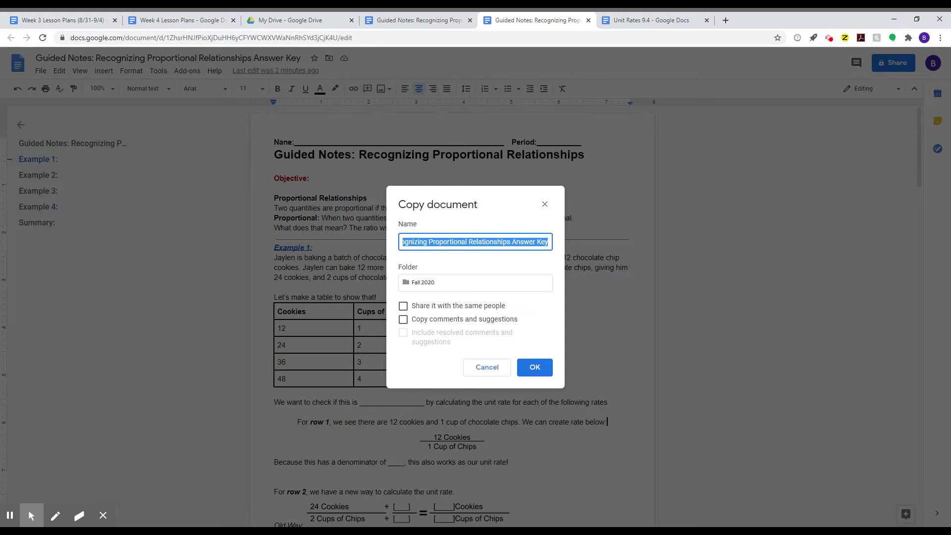
pyautogui.click(511, 243)
pyautogui.moveTo(512, 242); pyautogui.dragTo(366, 242)
pyautogui.click(404, 241)
pyautogui.click(425, 243)
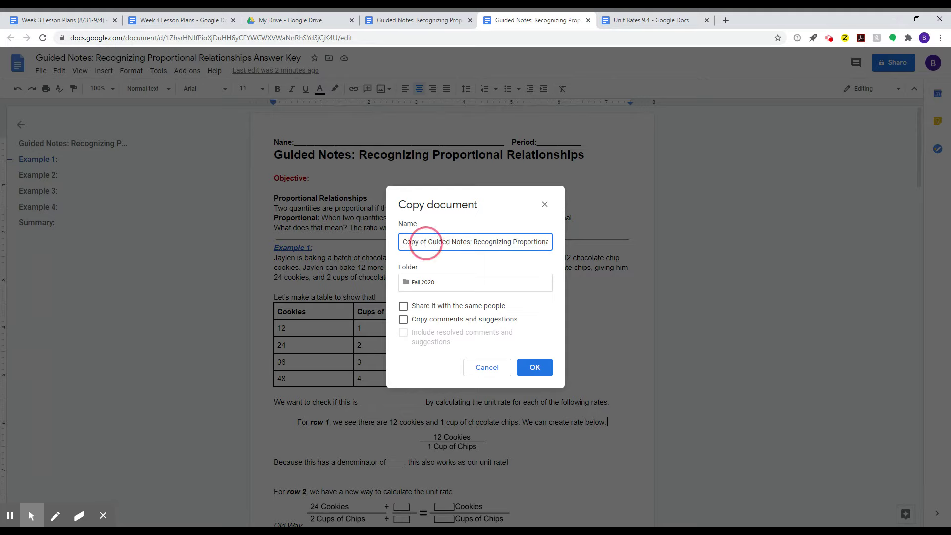
pyautogui.click(425, 241)
pyautogui.moveTo(427, 242); pyautogui.dragTo(387, 245)
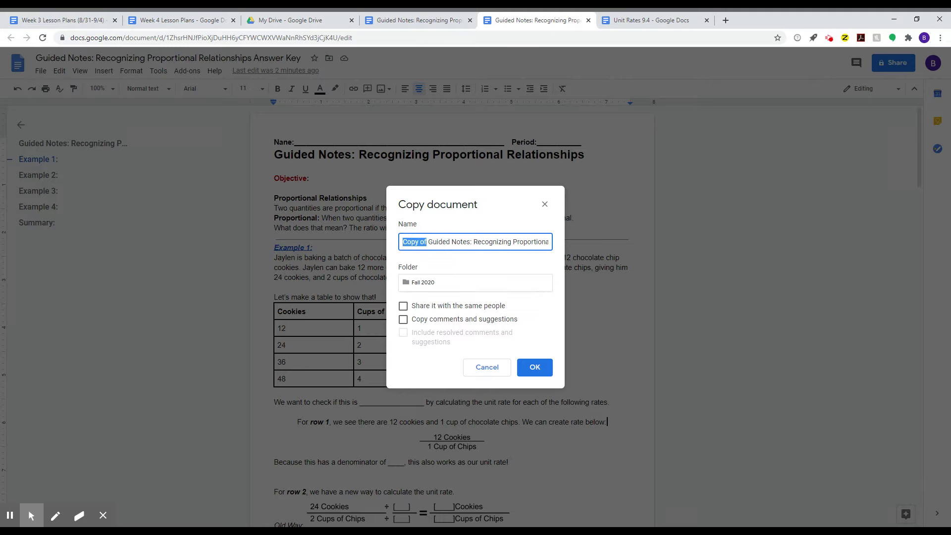
pyautogui.press('BackSpace')
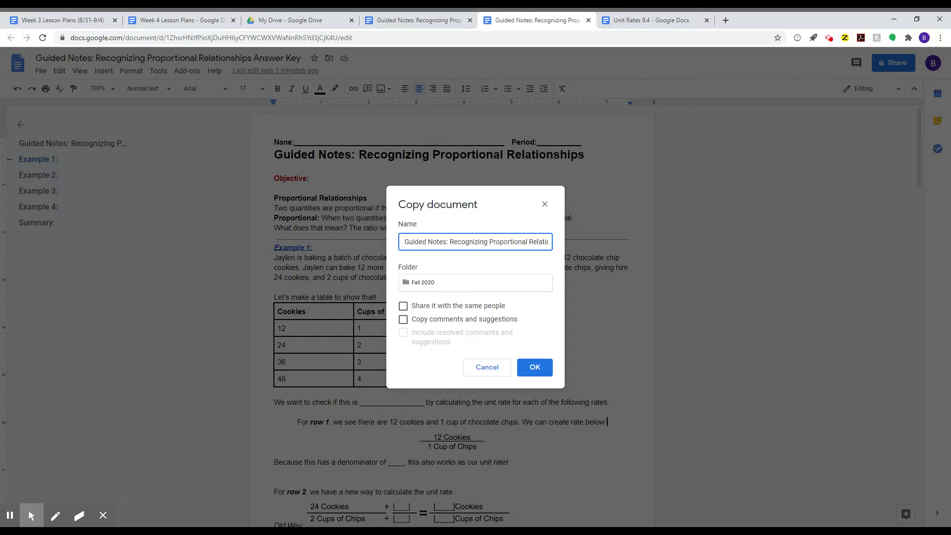
pyautogui.write('1.')
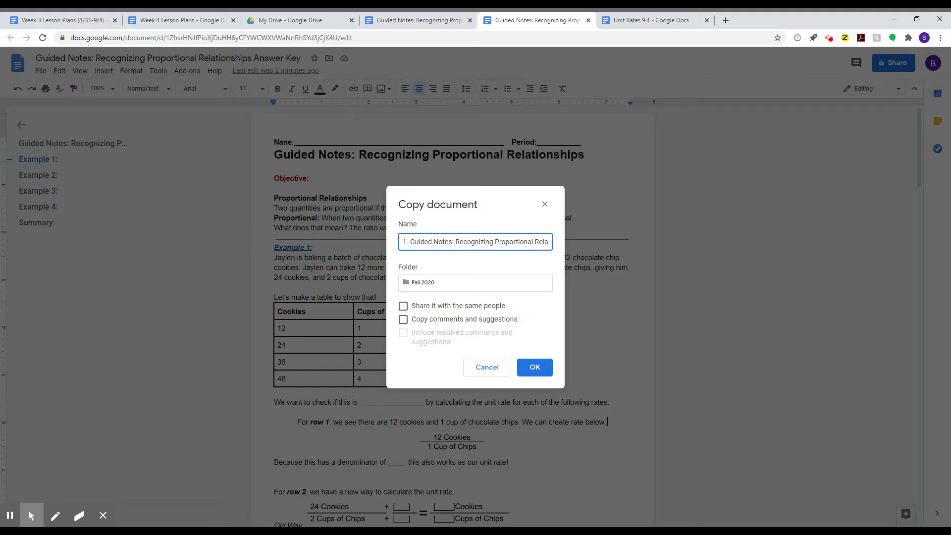
pyautogui.press('BackSpace')
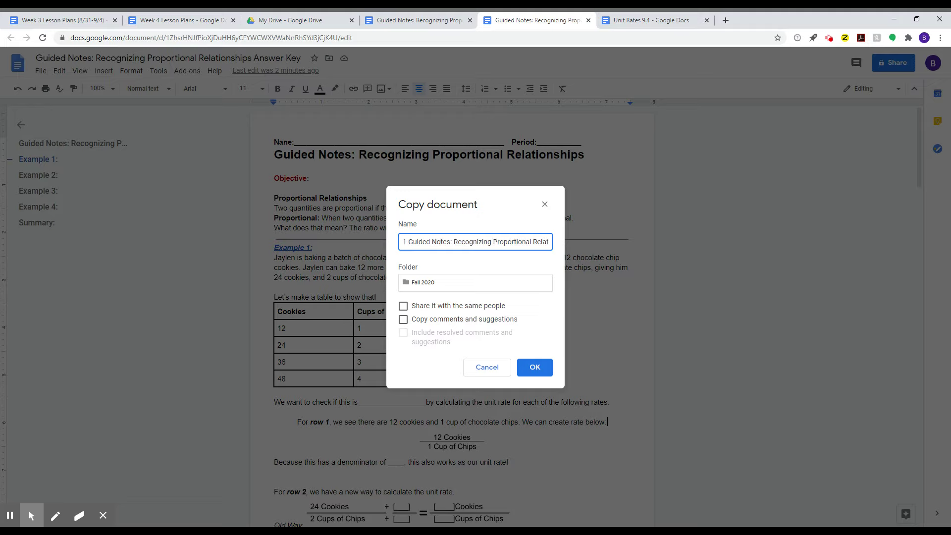
# - Add a '- First Last -' placeholder to the copy's name and share it with the same people
pyautogui.write('-')
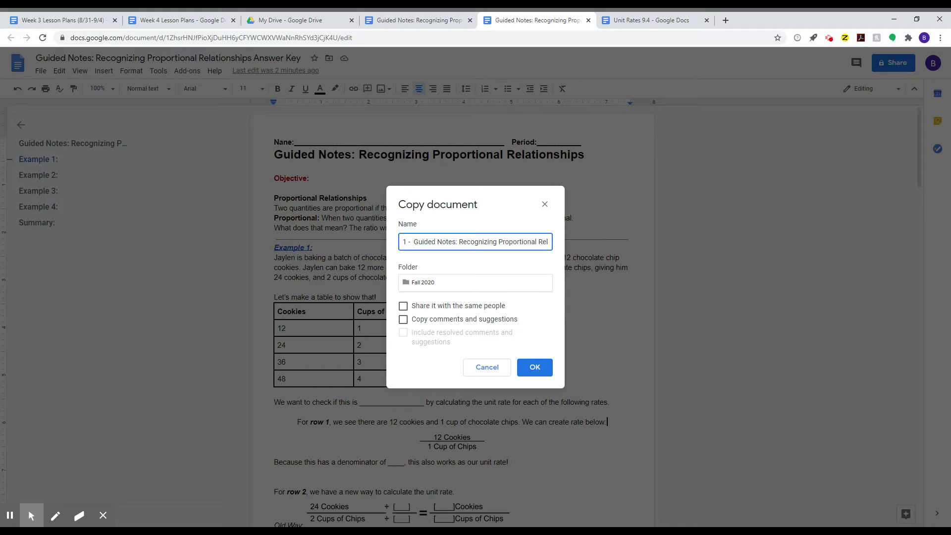
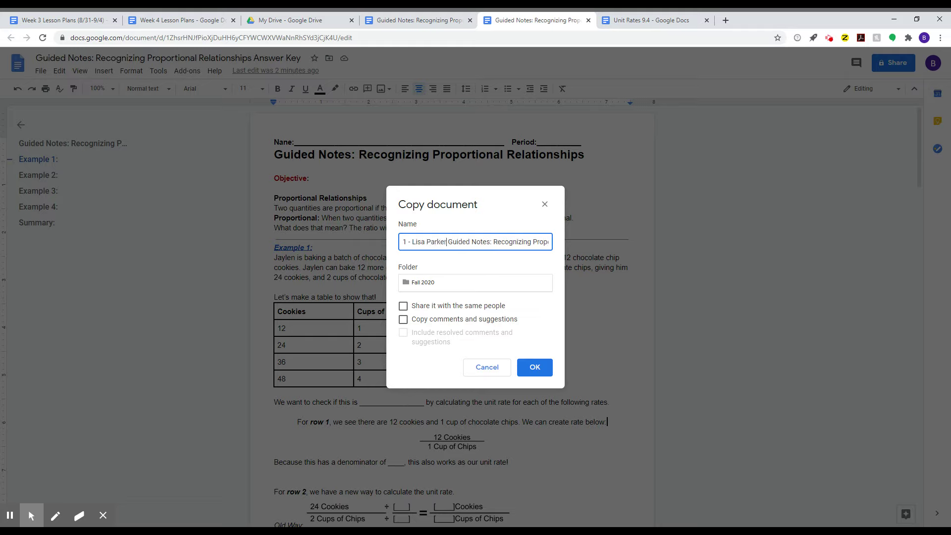
pyautogui.write(' -')
pyautogui.press('BackSpace')
pyautogui.press('BackSpace')
pyautogui.press('BackSpace')
pyautogui.press('BackSpace')
pyautogui.press('BackSpace')
pyautogui.press('BackSpace')
pyautogui.press('BackSpace')
pyautogui.press('BackSpace')
pyautogui.press('BackSpace')
pyautogui.press('BackSpace')
pyautogui.press('BackSpace')
pyautogui.press('BackSpace')
pyautogui.press('BackSpace')
pyautogui.press('BackSpace')
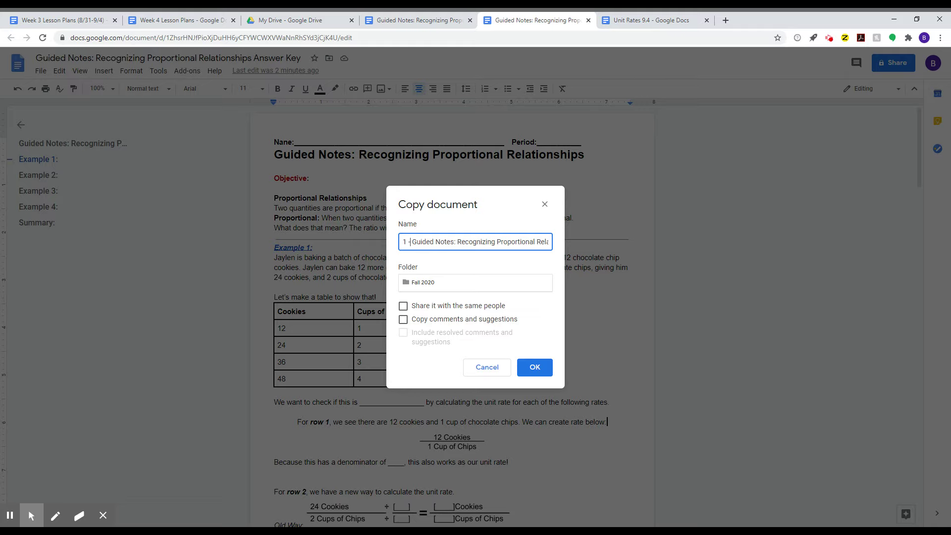
pyautogui.press('BackSpace')
pyautogui.press('BackSpace')
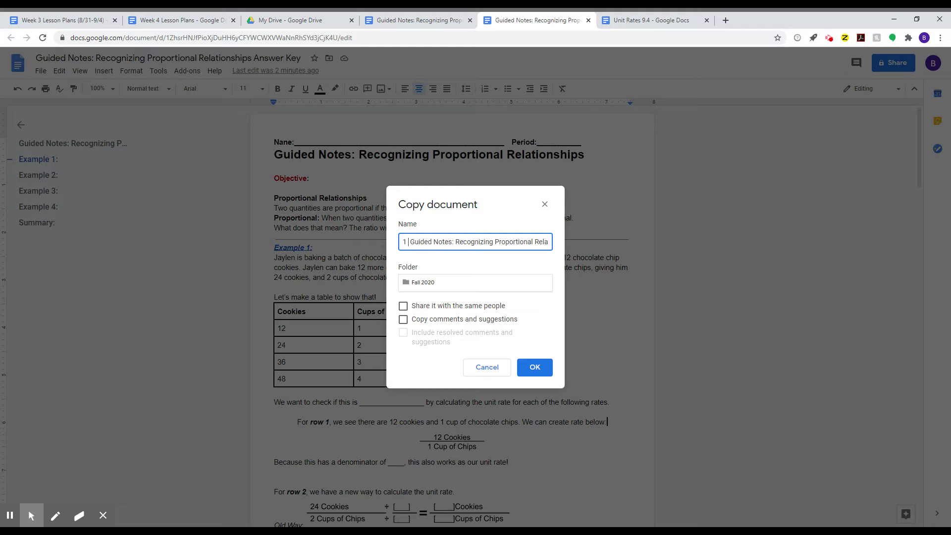
pyautogui.write('- ')
pyautogui.write('First Las')
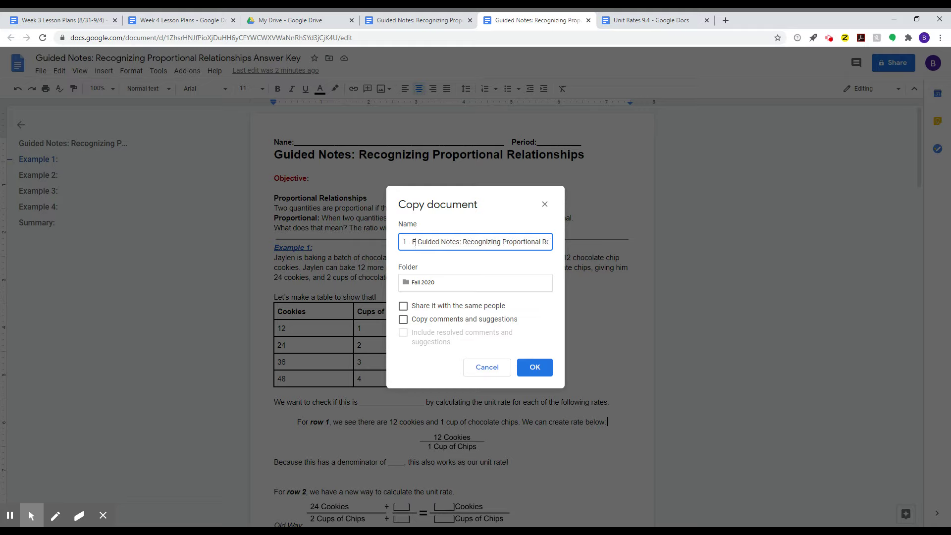
pyautogui.write('t -')
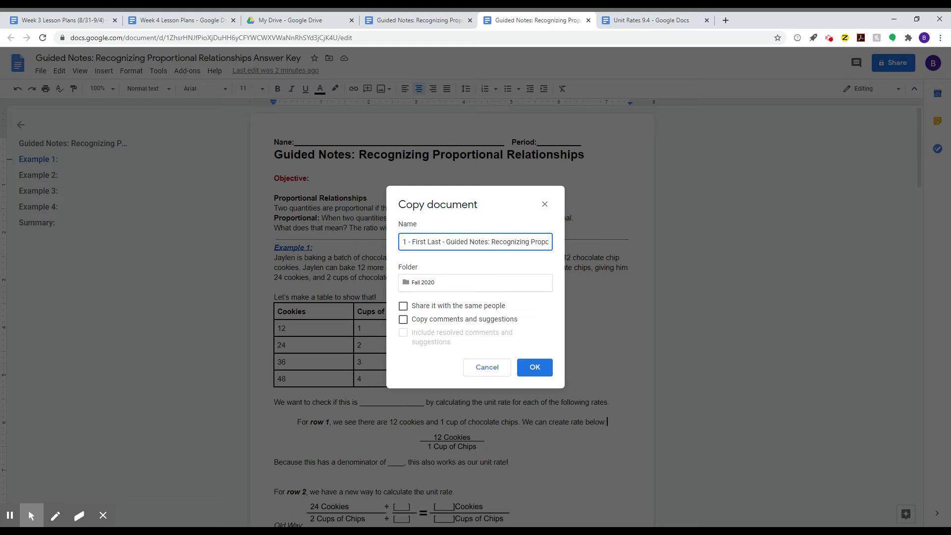
pyautogui.click(446, 242)
pyautogui.click(426, 308)
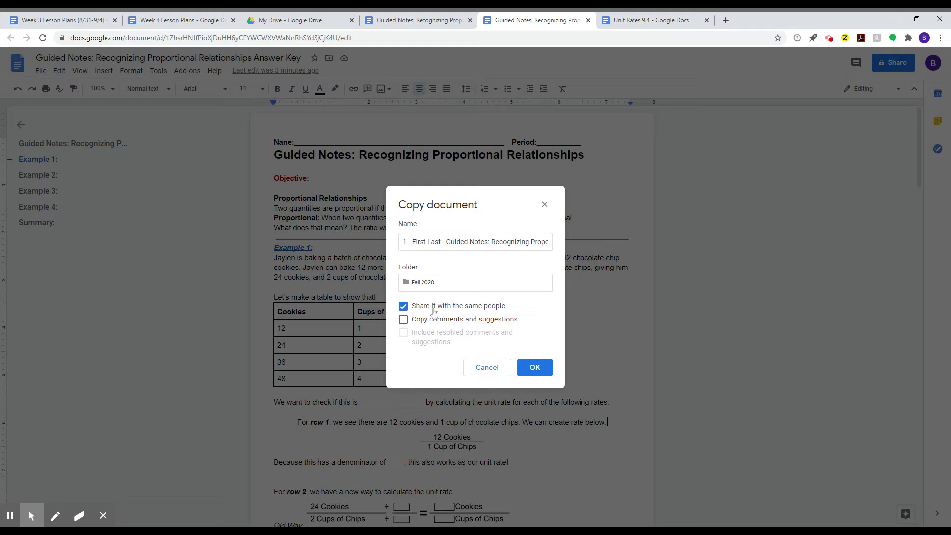
# - Delete the numbered prefix from the copy's name, then cancel the copy
pyautogui.click(439, 243)
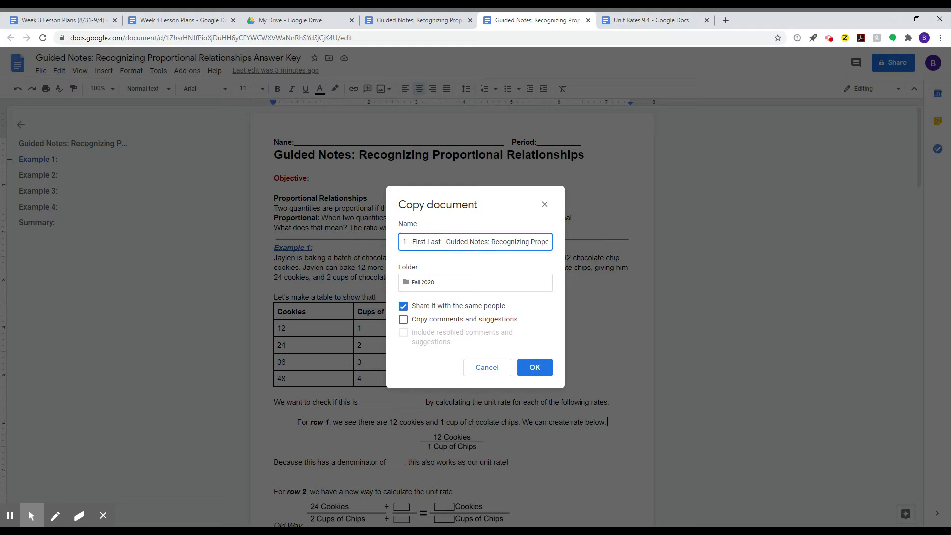
pyautogui.moveTo(439, 243); pyautogui.dragTo(343, 247)
pyautogui.press('BackSpace')
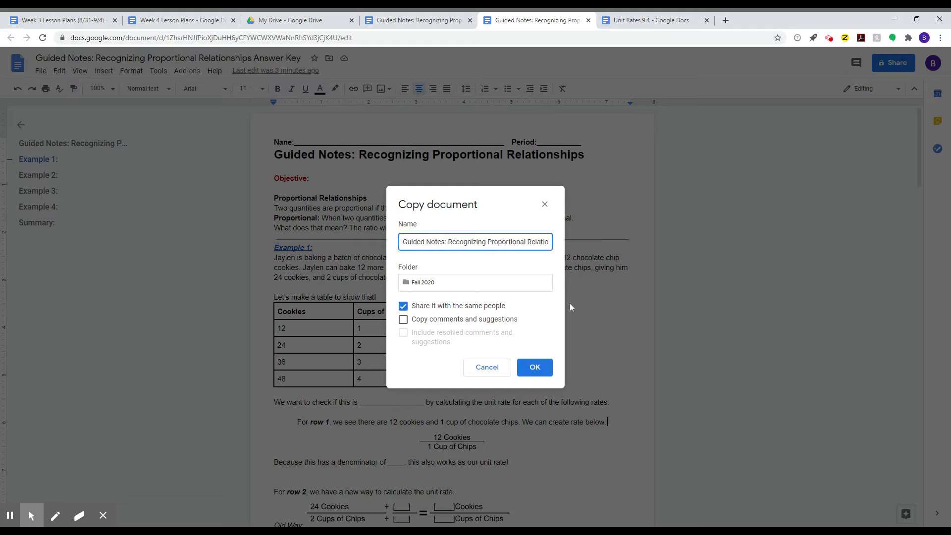
pyautogui.click(545, 205)
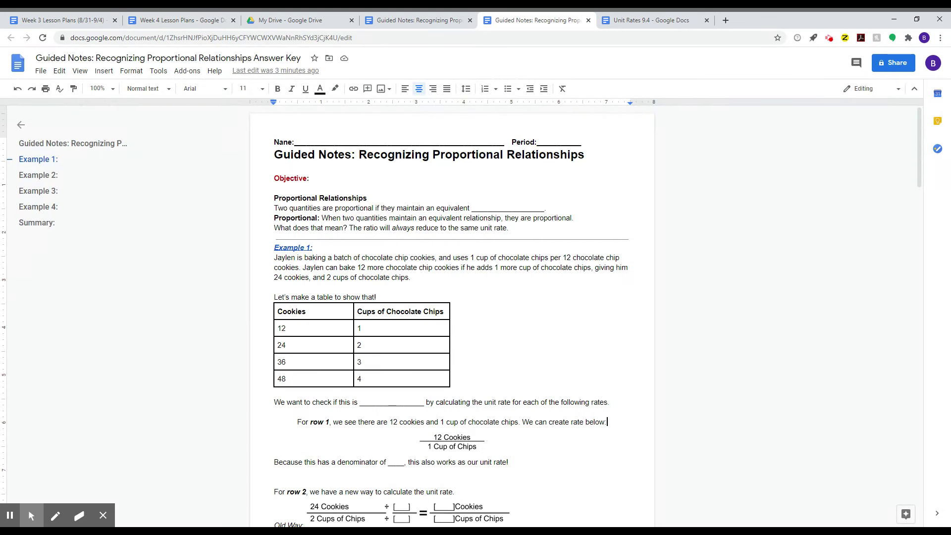
# - Replace the Name blank's underscores with the student's name
pyautogui.click(312, 140)
pyautogui.moveTo(306, 142); pyautogui.dragTo(415, 145)
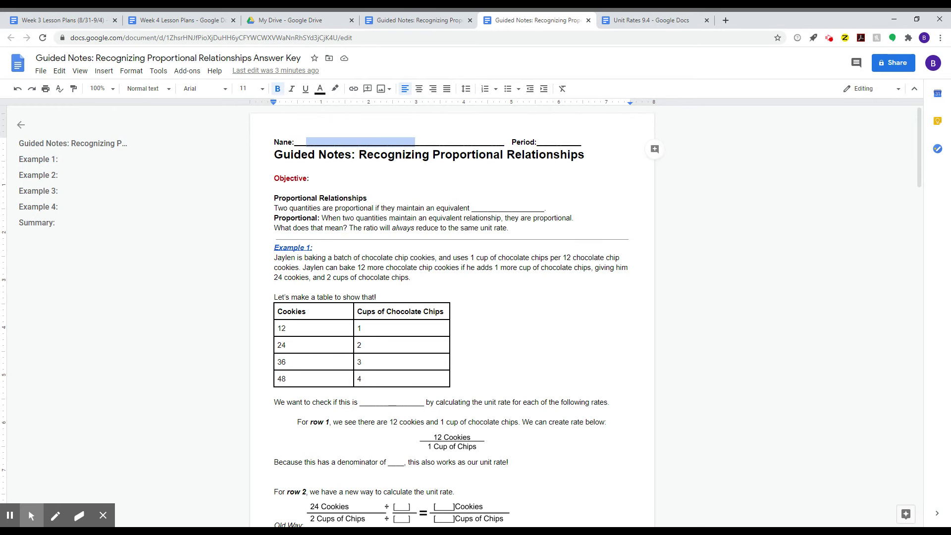
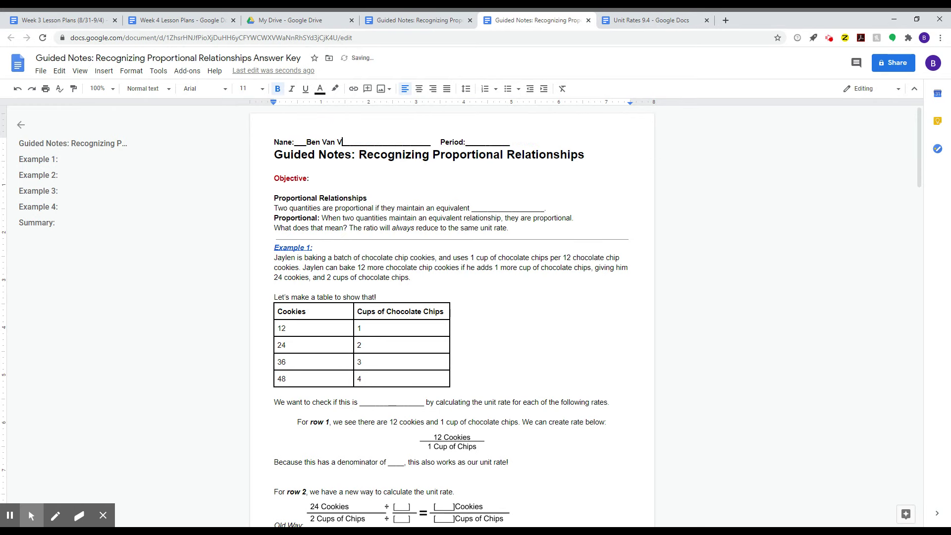
pyautogui.press('Tab')
pyautogui.press('BackSpace')
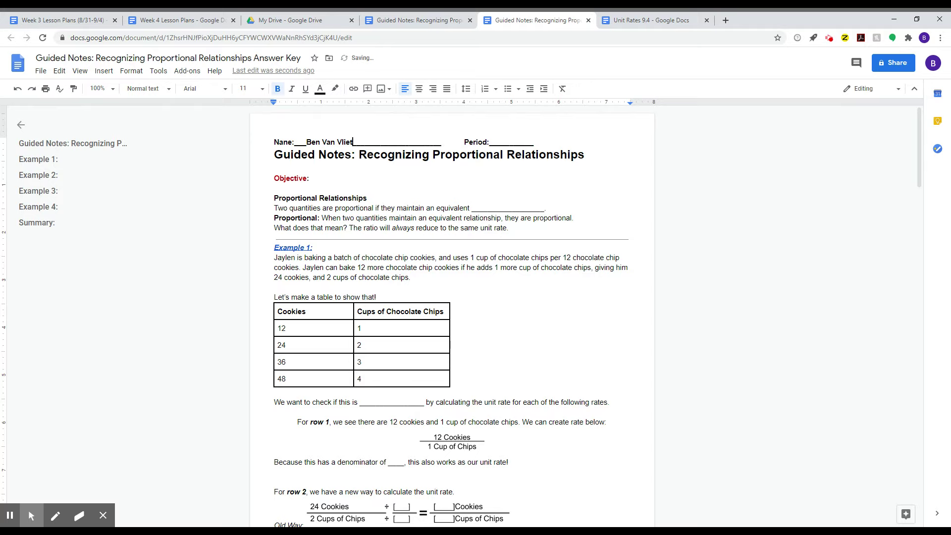
# - Enter 4 in the Period blank and select the blank after 'equivalent'
pyautogui.click(524, 141)
pyautogui.click(502, 140)
pyautogui.write('4')
pyautogui.click(481, 208)
pyautogui.moveTo(480, 208); pyautogui.dragTo(536, 207)
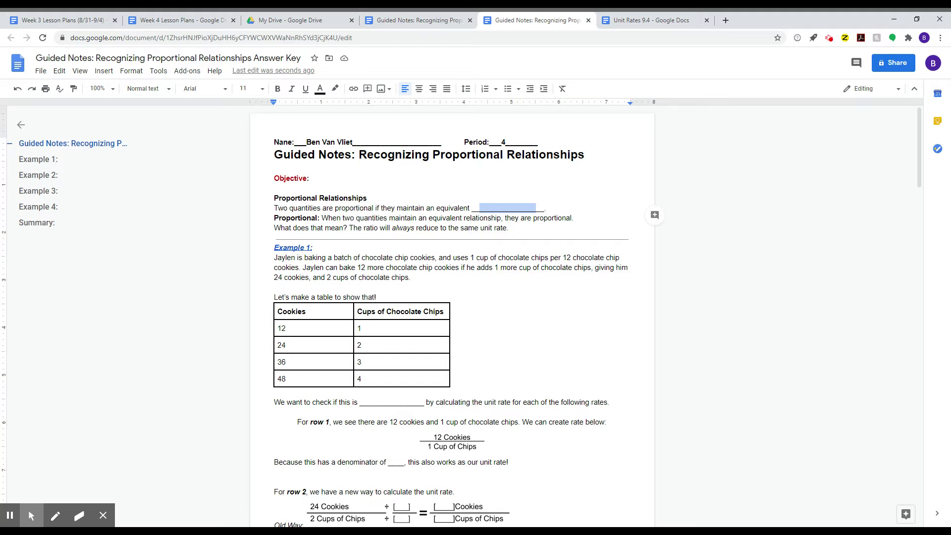
# - Enter 'Ratio' in the blank after 'equivalent' in bold purple
pyautogui.write('Rel')
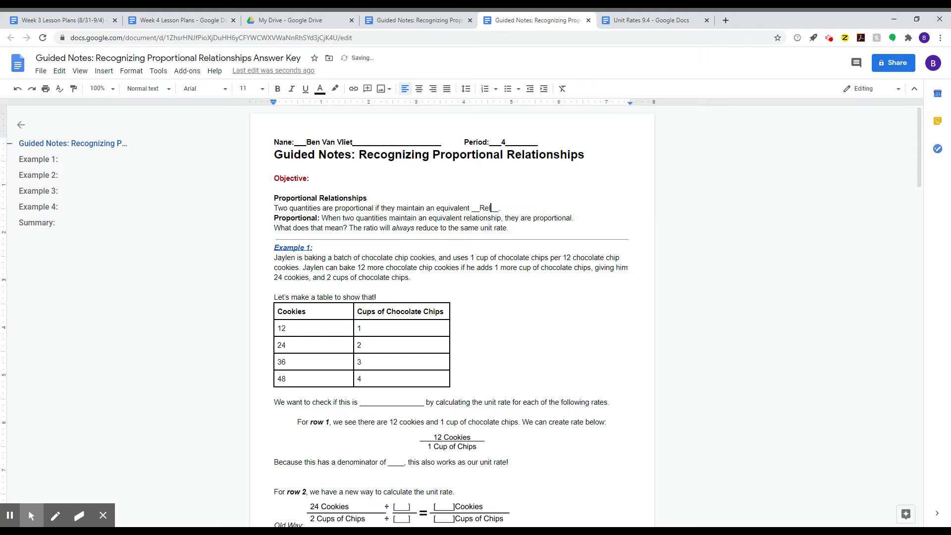
pyautogui.press('BackSpace')
pyautogui.press('BackSpace')
pyautogui.write('atio')
pyautogui.hotkey('shift', 'Left')
pyautogui.hotkey('shift', 'Left')
pyautogui.hotkey('shift', 'Left')
pyautogui.hotkey('shift', 'Left')
pyautogui.hotkey('shift', 'Left')
pyautogui.hotkey('ctrl', 'b')
pyautogui.click(320, 88)
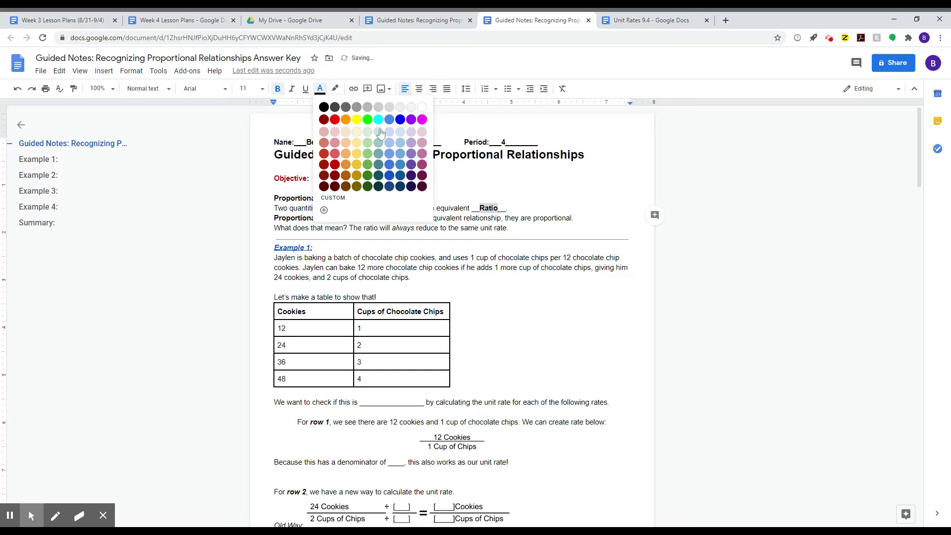
pyautogui.click(424, 165)
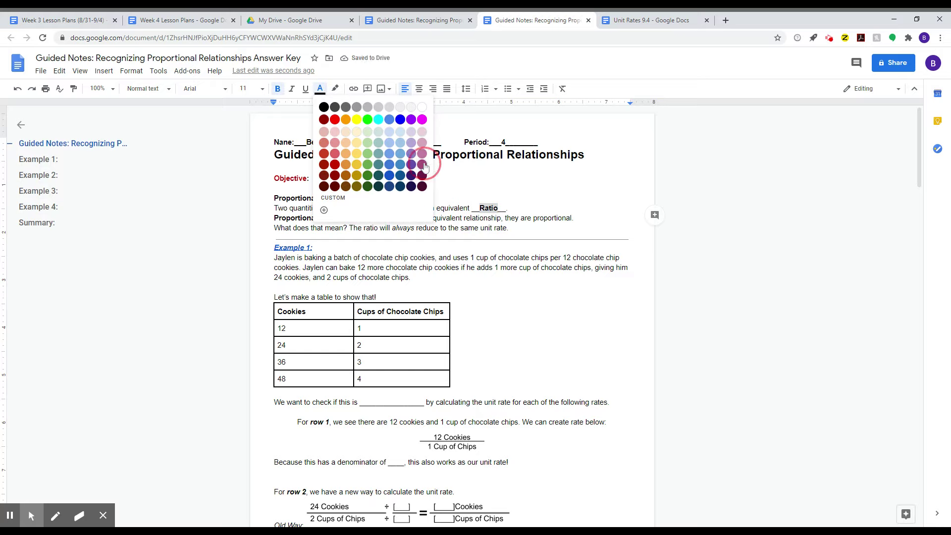
# - Turn bold off after Ratio and move down to the Proportional definition line
pyautogui.click(499, 209)
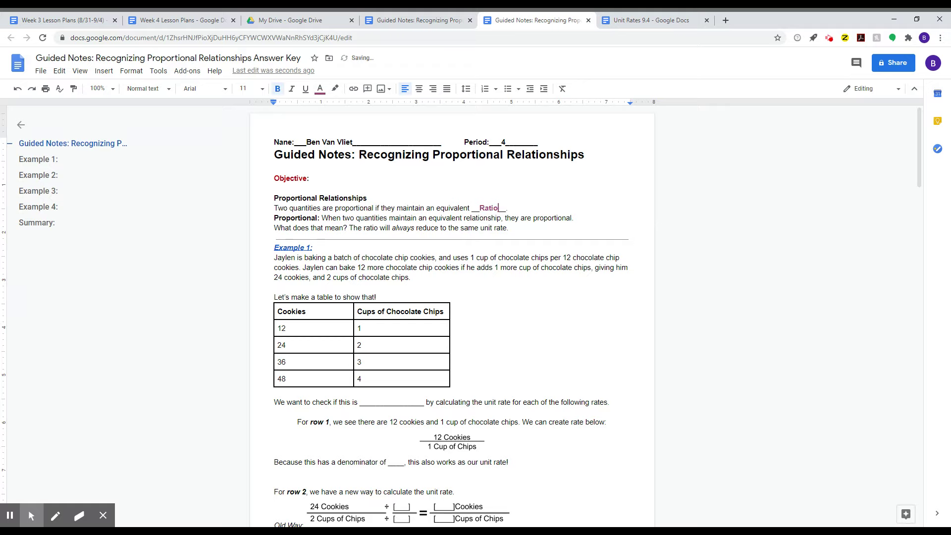
pyautogui.press('Down')
pyautogui.press('Down')
pyautogui.press('Down')
pyautogui.press('Down')
pyautogui.scroll(-1, 452, 317)
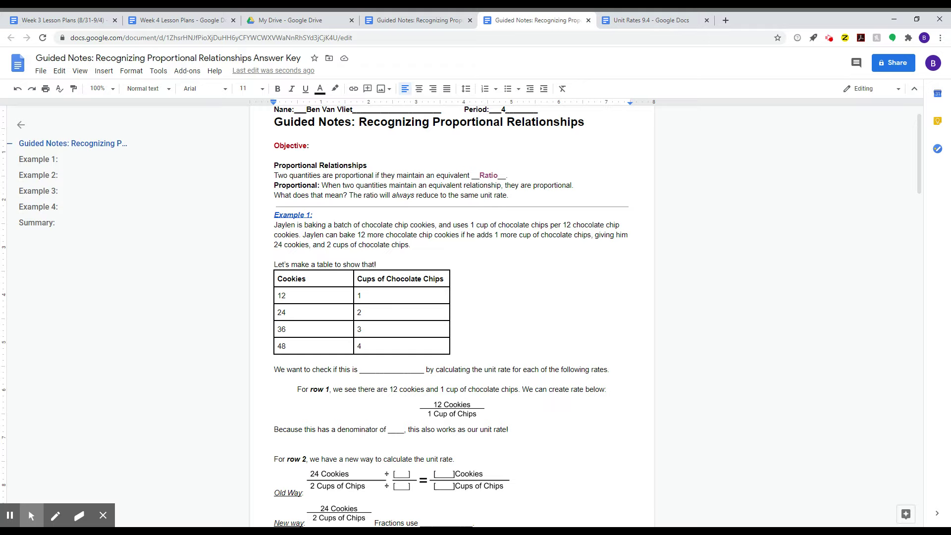
pyautogui.click(351, 189)
pyautogui.moveTo(534, 186); pyautogui.dragTo(577, 187)
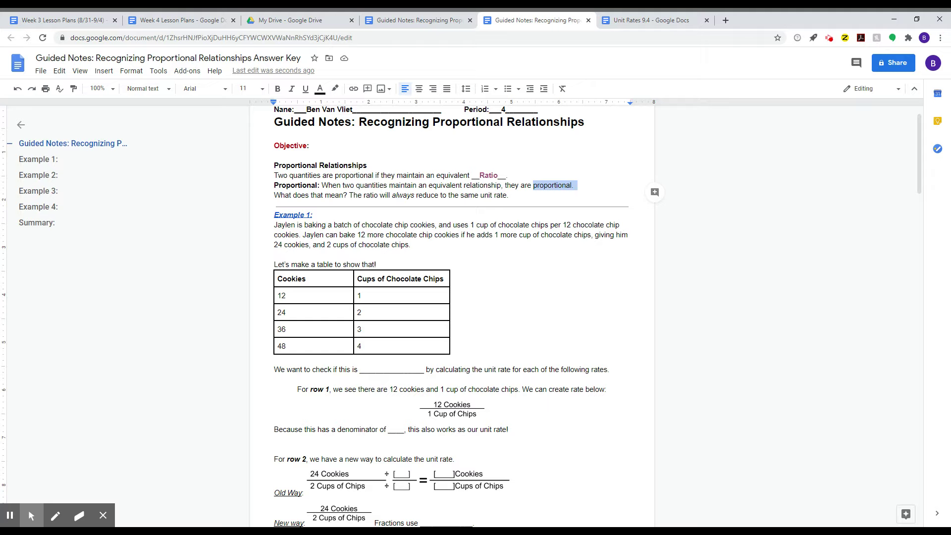
pyautogui.click(485, 174)
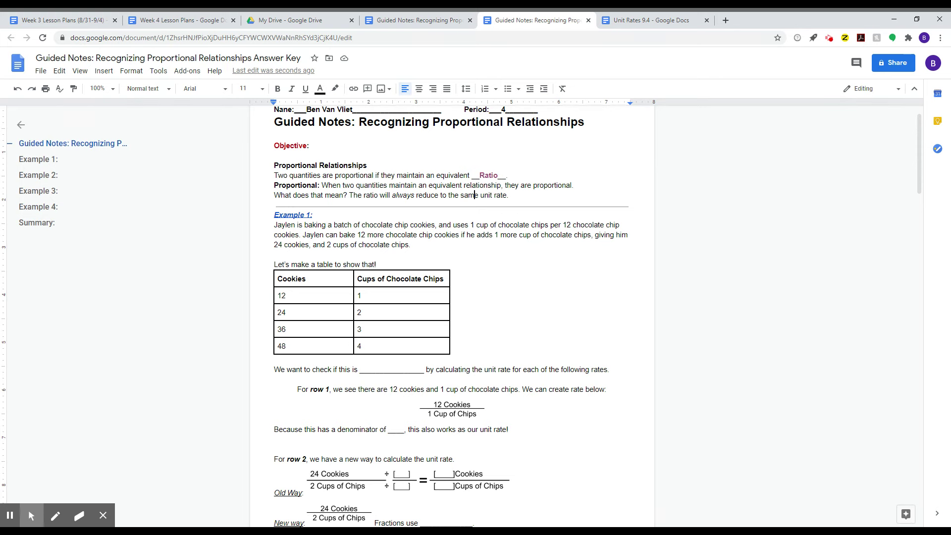
pyautogui.click(432, 195)
pyautogui.doubleClick(432, 195)
pyautogui.click(296, 281)
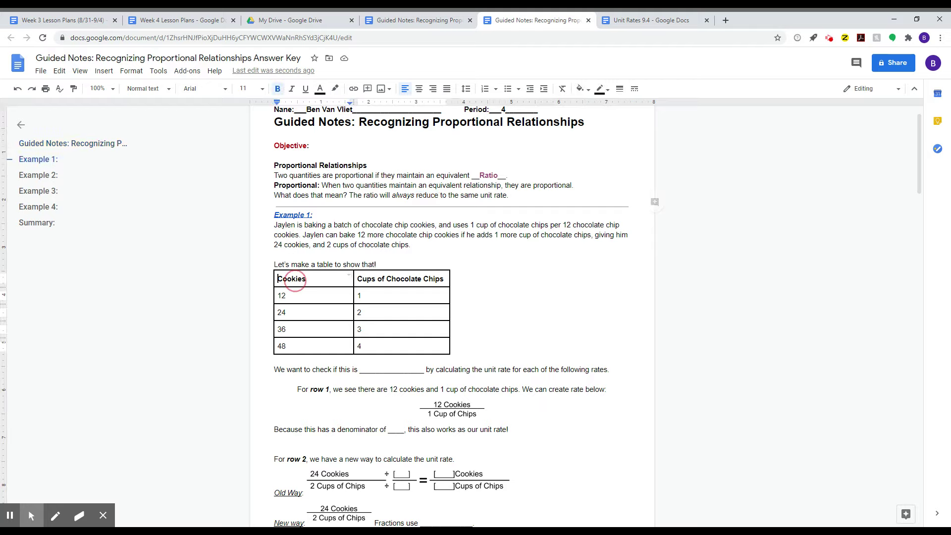
pyautogui.moveTo(349, 275); pyautogui.dragTo(382, 349)
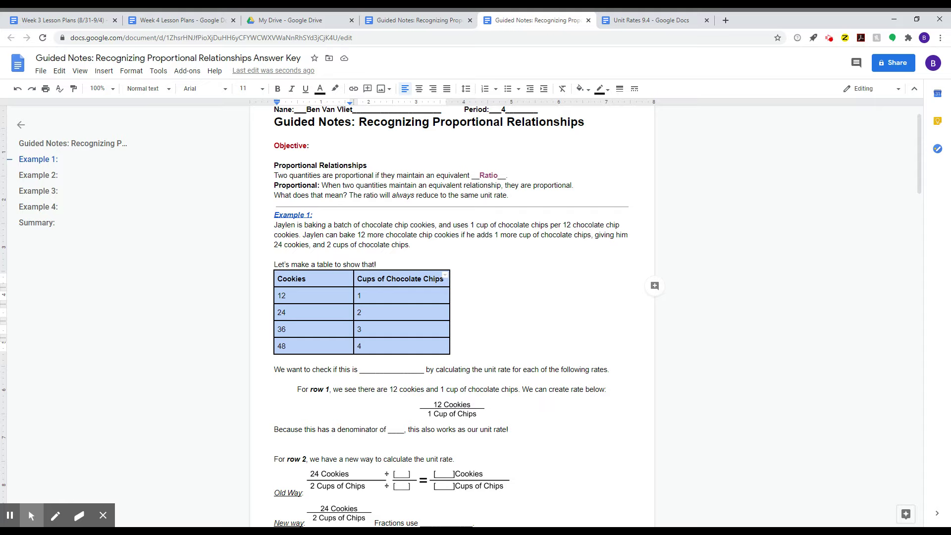
pyautogui.click(512, 187)
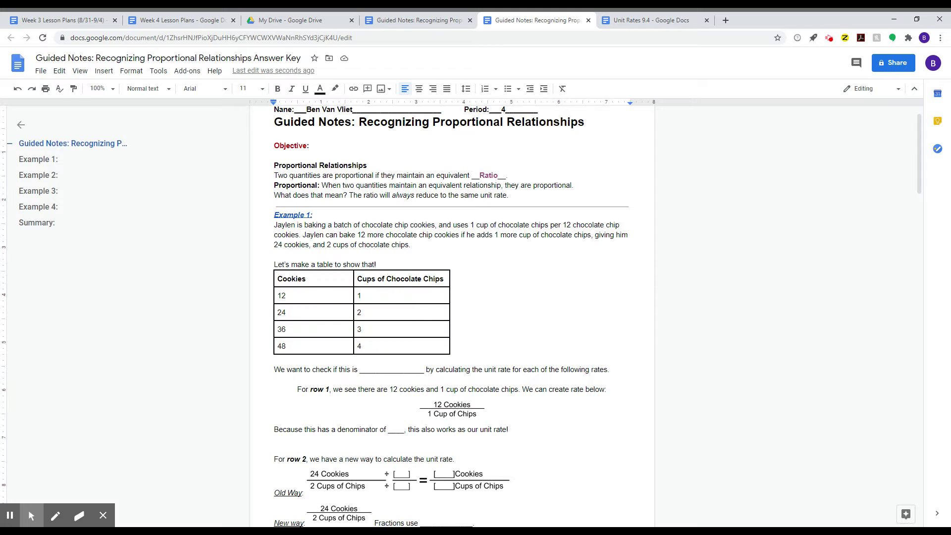
pyautogui.click(401, 347)
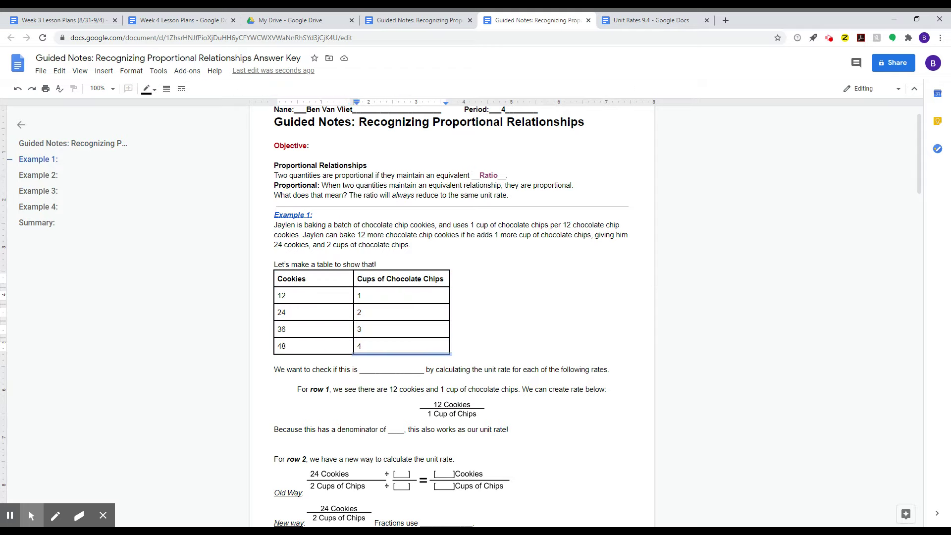
pyautogui.click(317, 296)
pyautogui.click(375, 316)
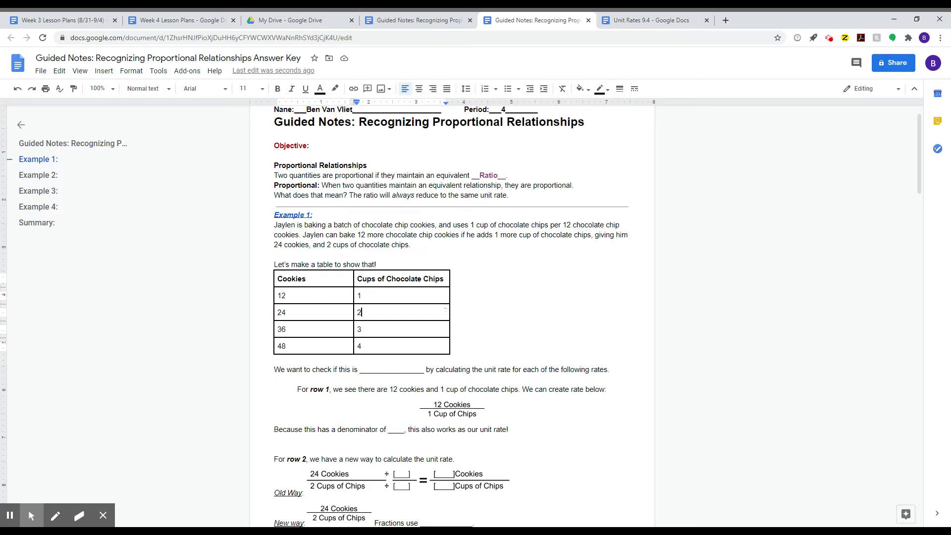
pyautogui.moveTo(374, 313); pyautogui.dragTo(317, 296)
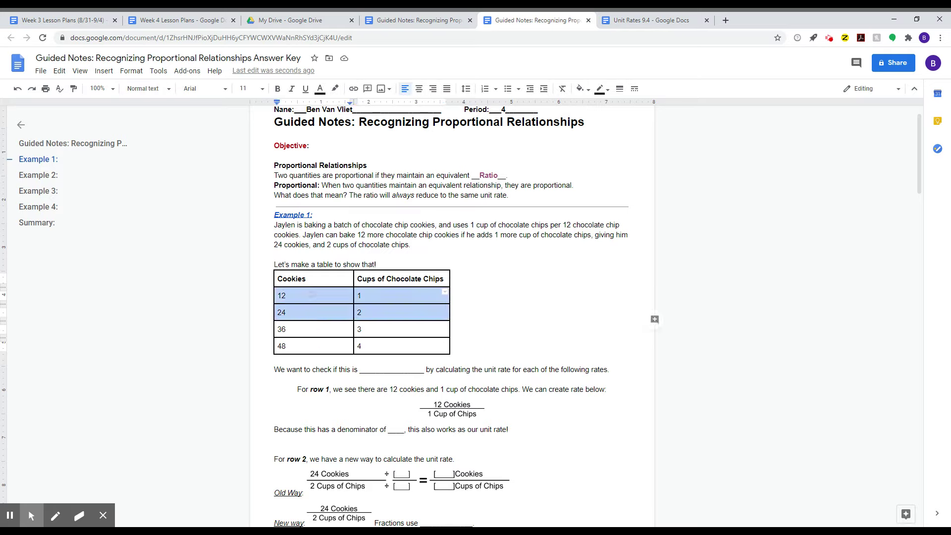
pyautogui.click(312, 288)
pyautogui.click(448, 337)
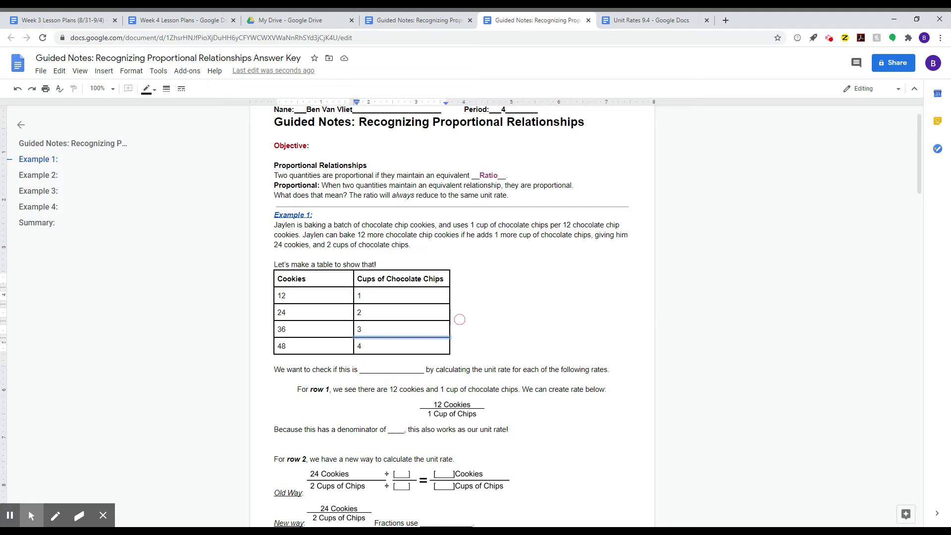
pyautogui.moveTo(277, 350); pyautogui.dragTo(443, 292)
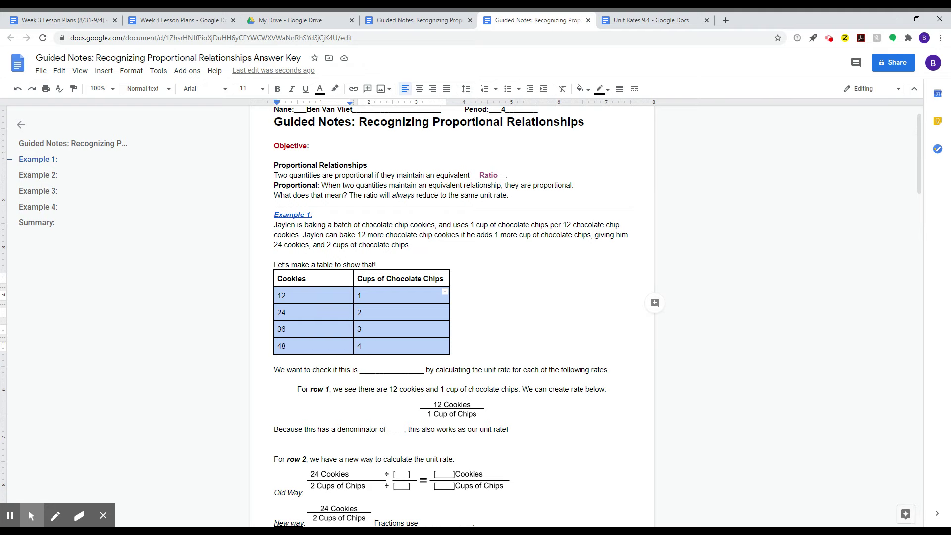
pyautogui.click(436, 268)
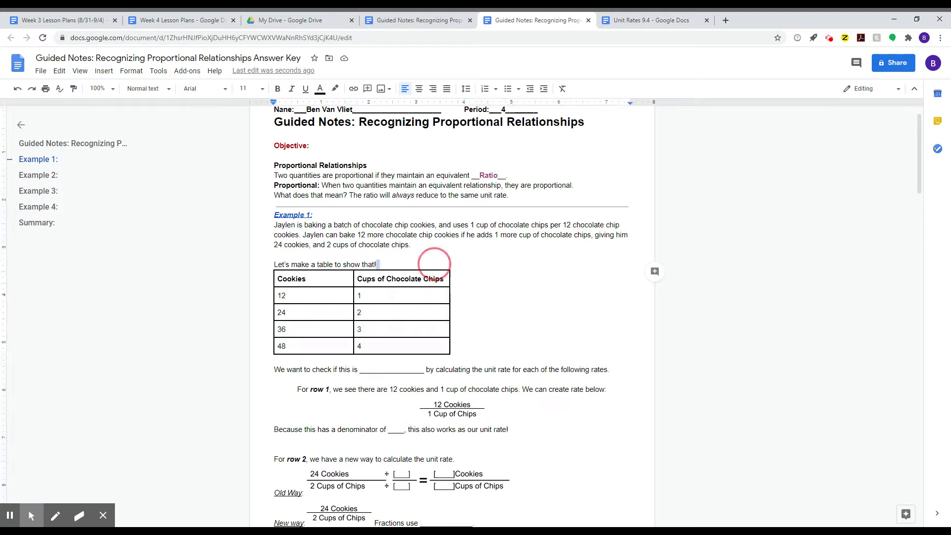
pyautogui.click(439, 270)
pyautogui.click(388, 369)
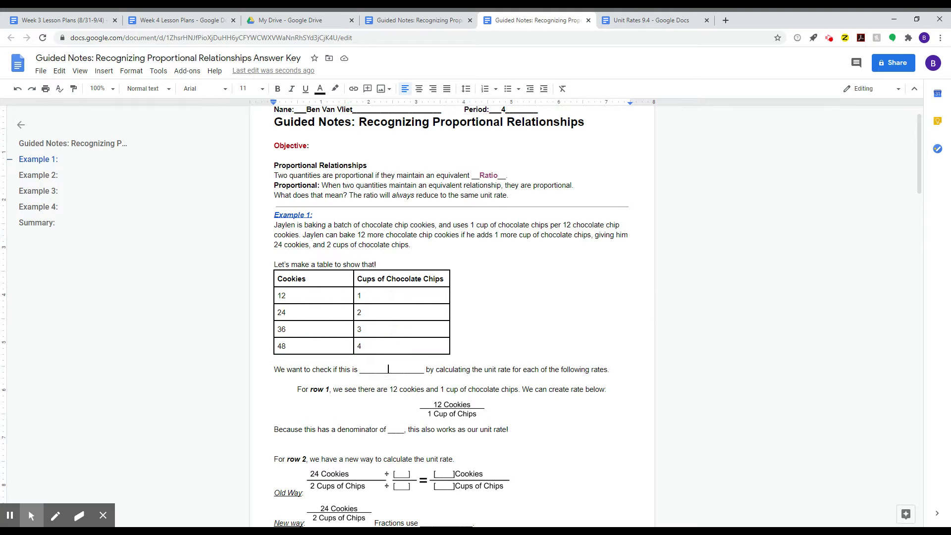
# - Replace the underscore blank with 'Proportional' in bold purple
pyautogui.moveTo(363, 369); pyautogui.dragTo(420, 369)
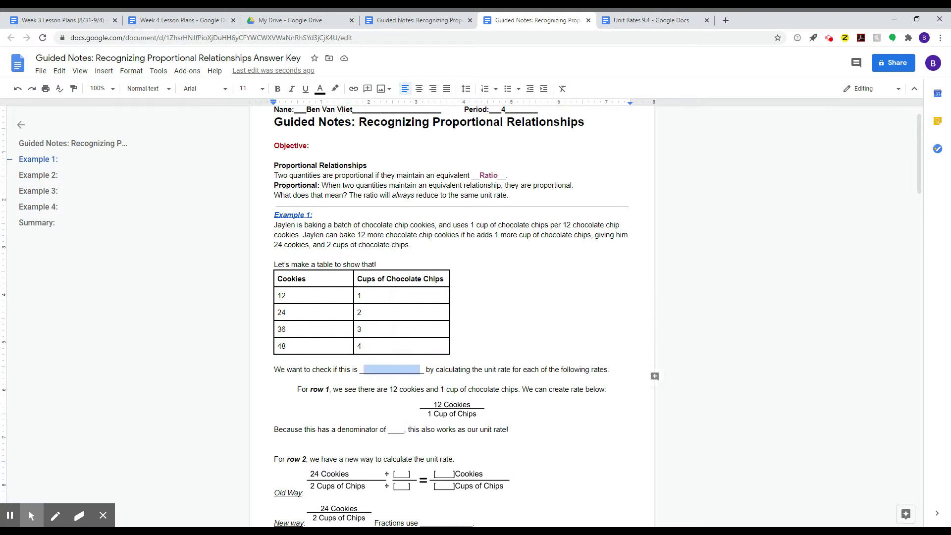
pyautogui.write('Propo')
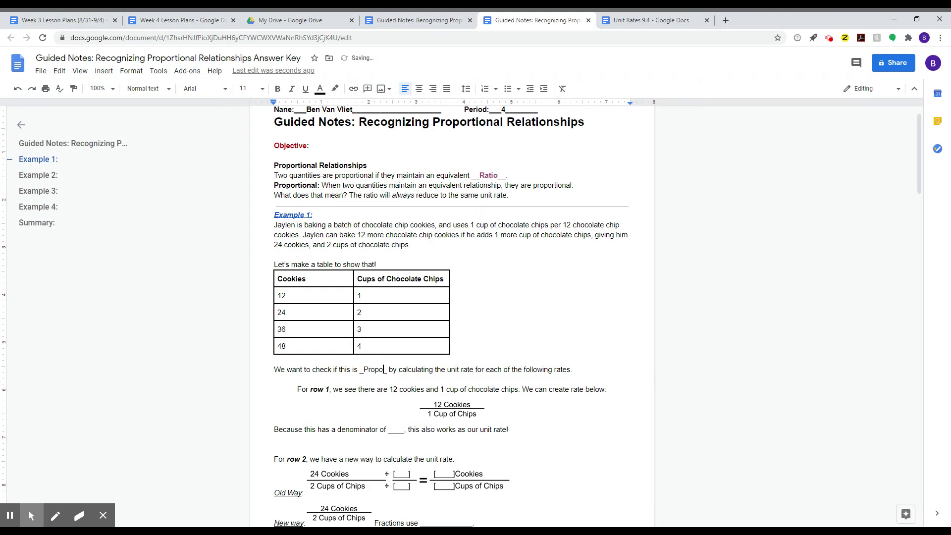
pyautogui.write('rtional')
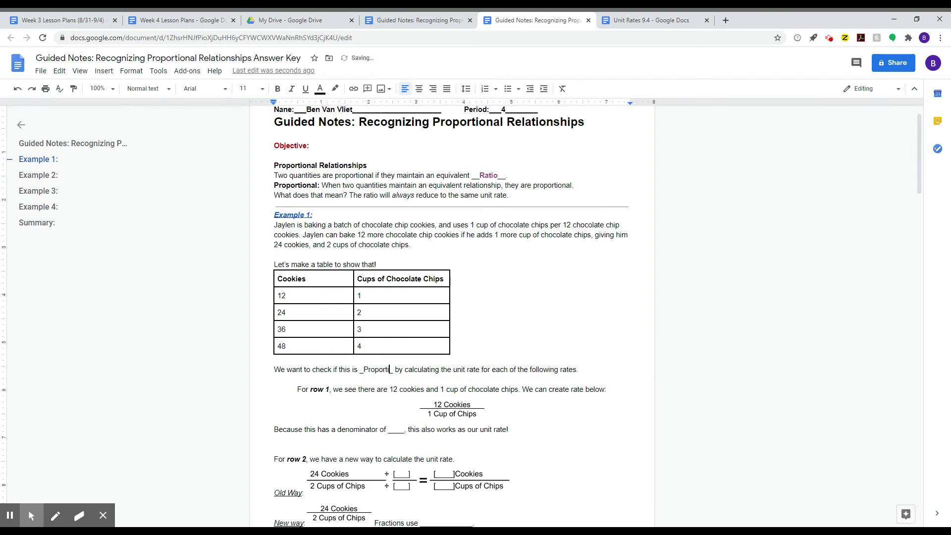
pyautogui.hotkey('shift', 'Left')
pyautogui.hotkey('shift', 'Left')
pyautogui.hotkey('shift', 'Left')
pyautogui.hotkey('shift', 'Left')
pyautogui.hotkey('shift', 'Left')
pyautogui.hotkey('shift', 'Left')
pyautogui.hotkey('shift', 'Left')
pyautogui.hotkey('shift', 'Left')
pyautogui.hotkey('shift', 'Left')
pyautogui.hotkey('shift', 'Left')
pyautogui.hotkey('shift', 'Left')
pyautogui.hotkey('shift', 'Left')
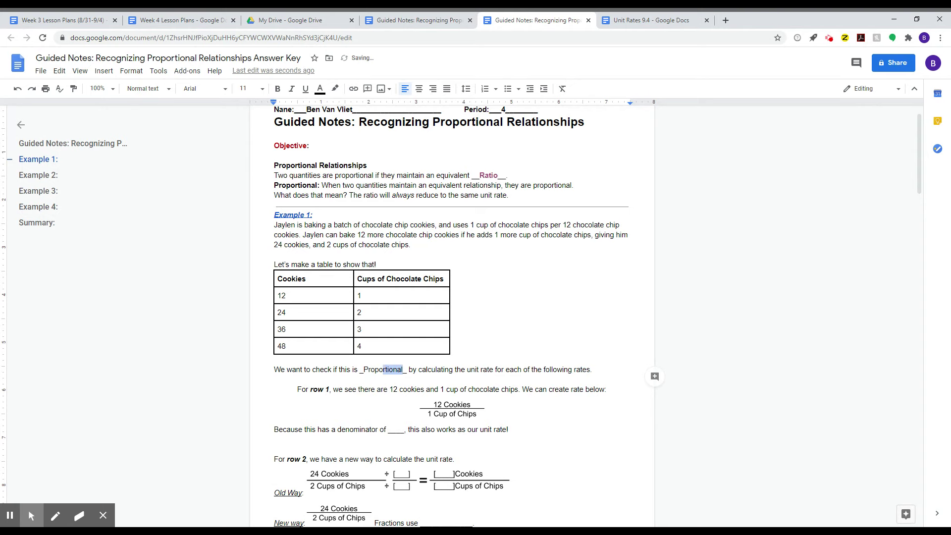
pyautogui.hotkey('ctrl', 'b')
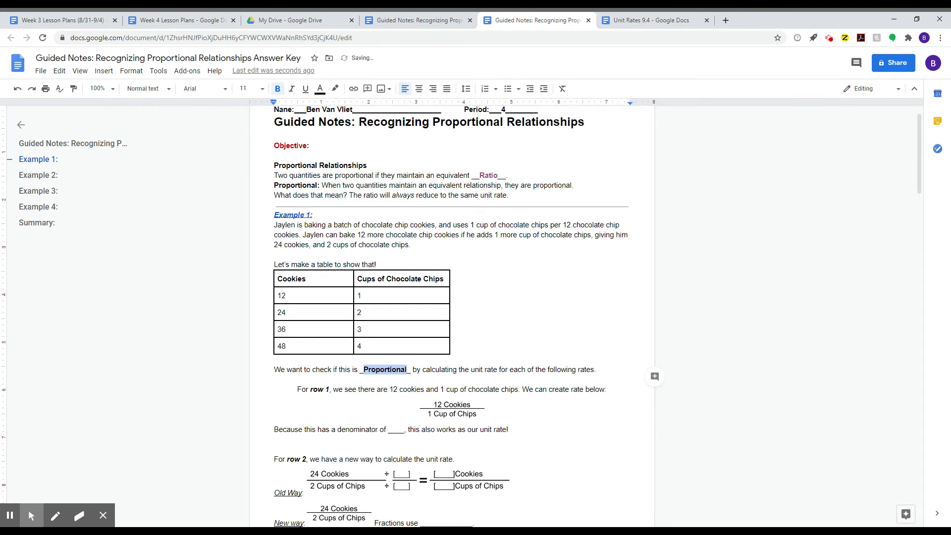
pyautogui.click(320, 89)
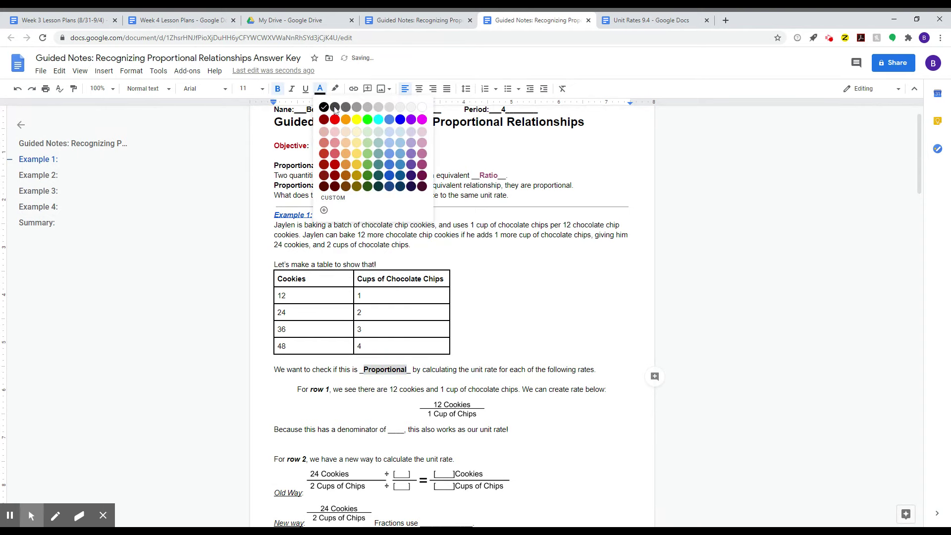
pyautogui.click(411, 119)
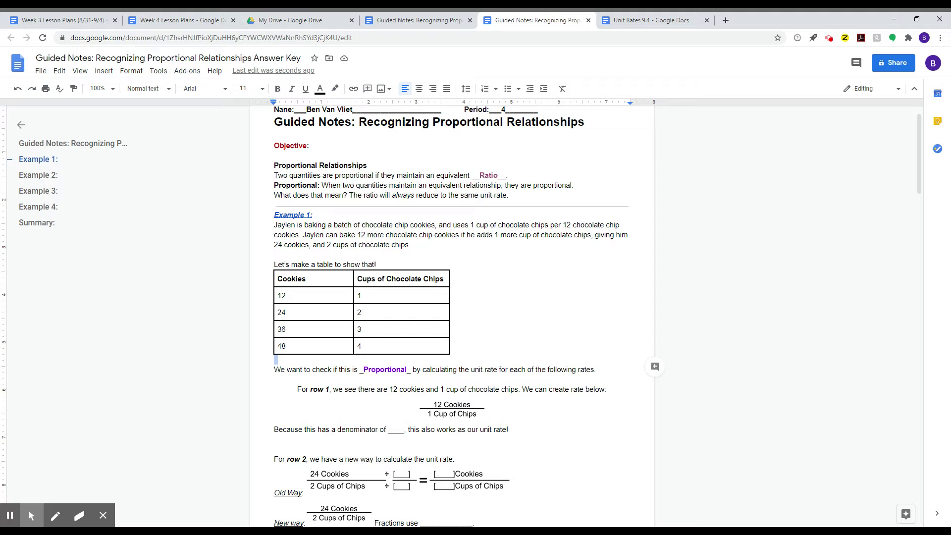
pyautogui.click(275, 226)
pyautogui.keyDown('shift'); pyautogui.click(403, 255); pyautogui.keyUp('shift')
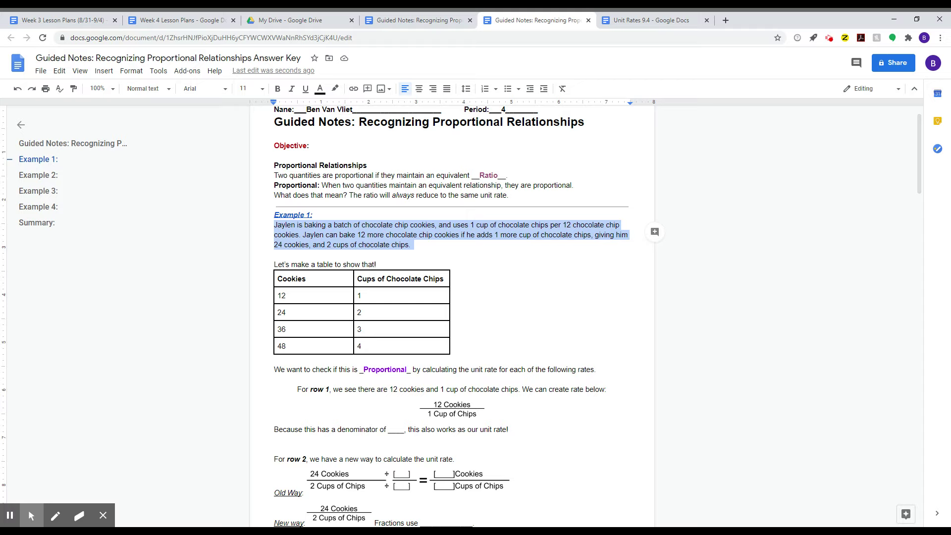
pyautogui.click(278, 295)
pyautogui.click(287, 295)
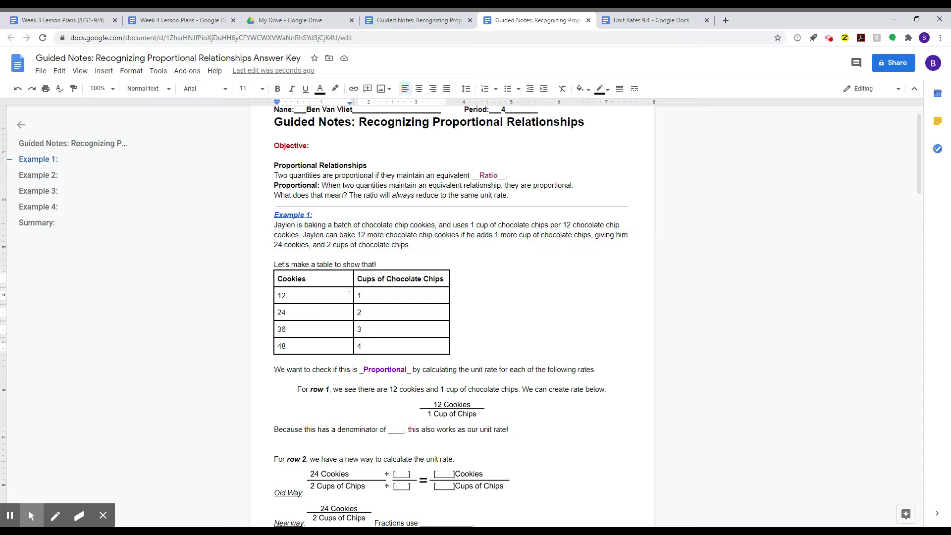
pyautogui.moveTo(471, 225); pyautogui.dragTo(622, 226)
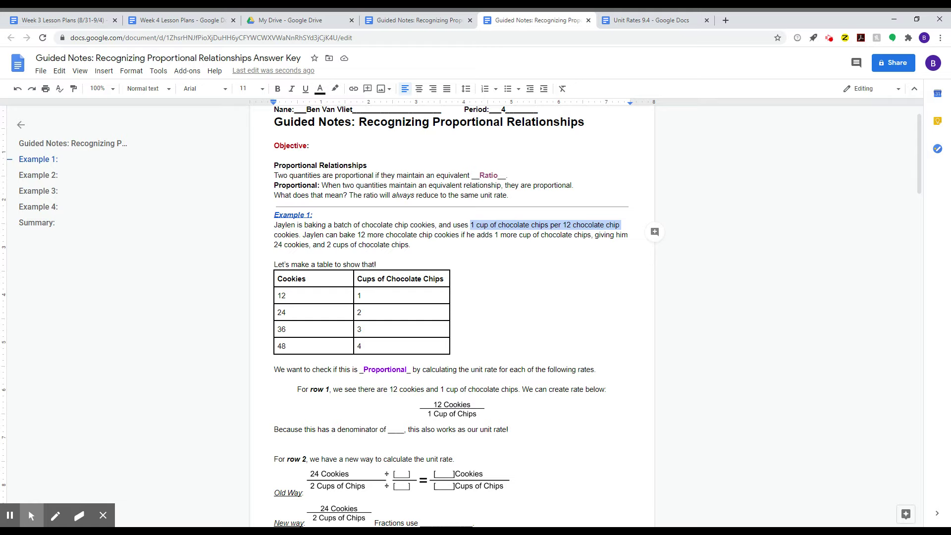
pyautogui.hotkey('ctrl', 'b')
pyautogui.moveTo(297, 293); pyautogui.dragTo(382, 293)
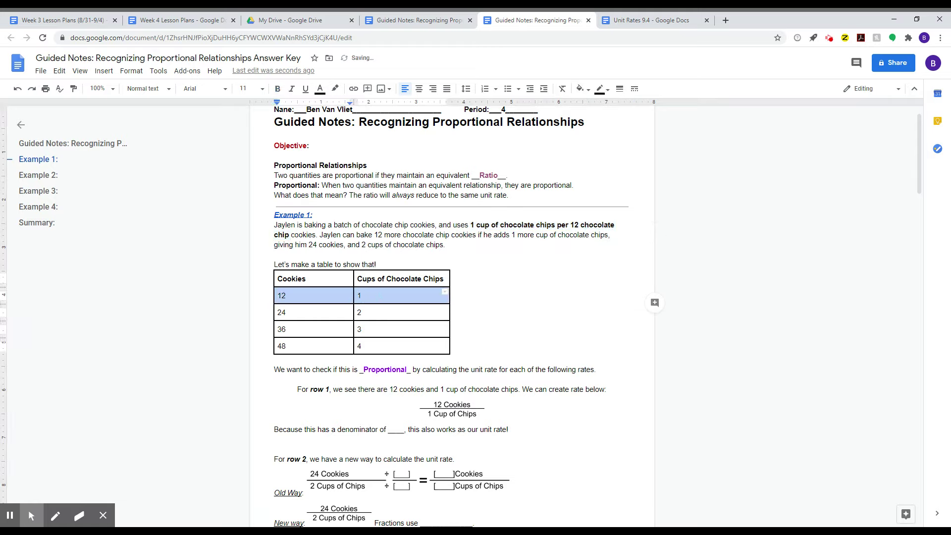
pyautogui.hotkey('ctrl', 'b')
pyautogui.click(526, 342)
pyautogui.click(499, 226)
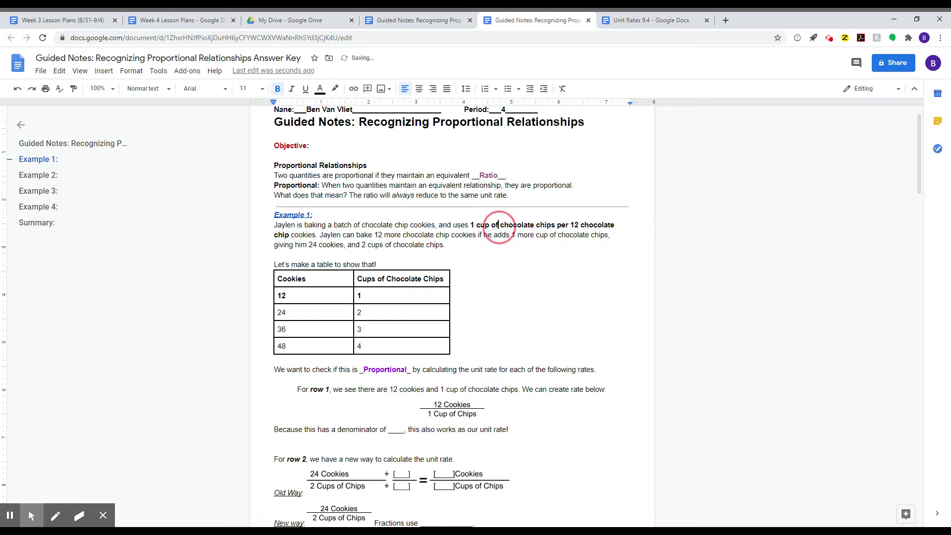
pyautogui.click(380, 292)
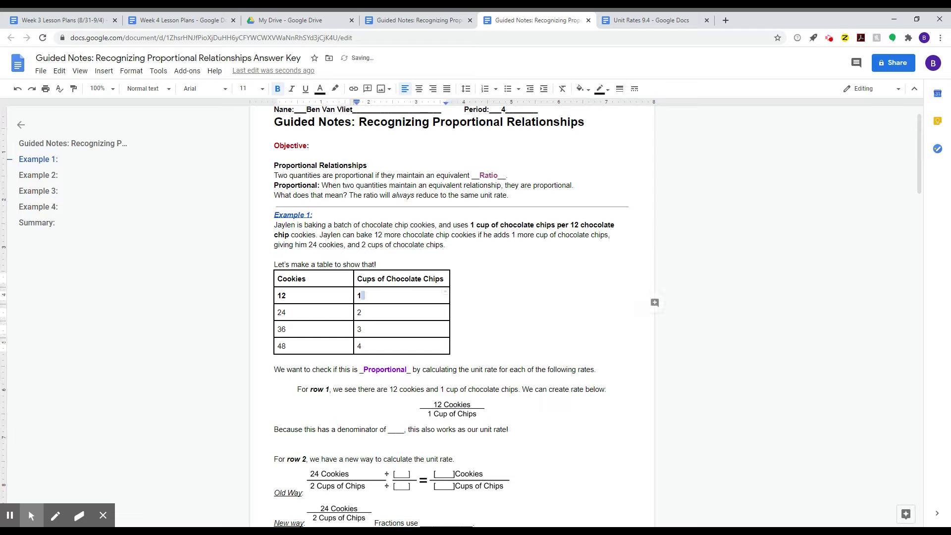
pyautogui.click(349, 294)
pyautogui.moveTo(289, 235); pyautogui.dragTo(314, 235)
pyautogui.hotkey('ctrl', 'z')
pyautogui.hotkey('ctrl', 'z')
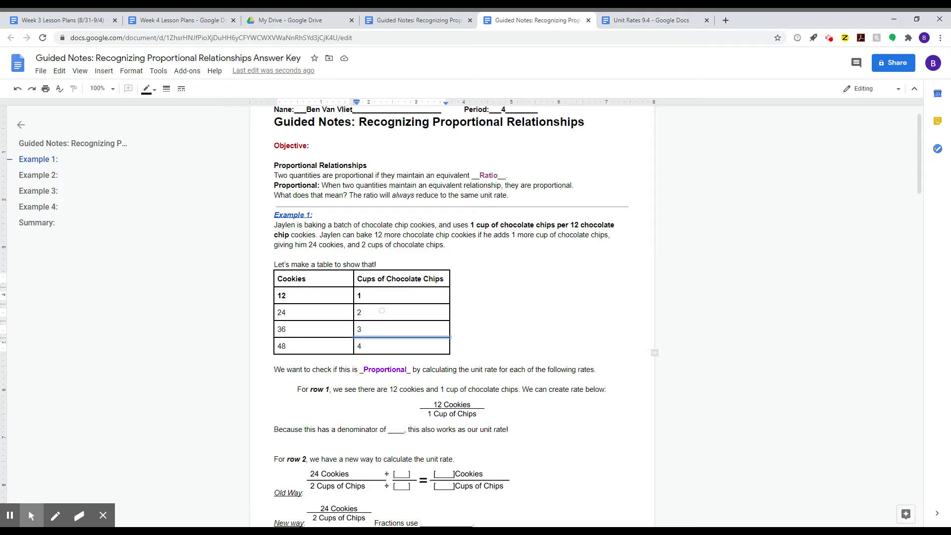
pyautogui.click(444, 328)
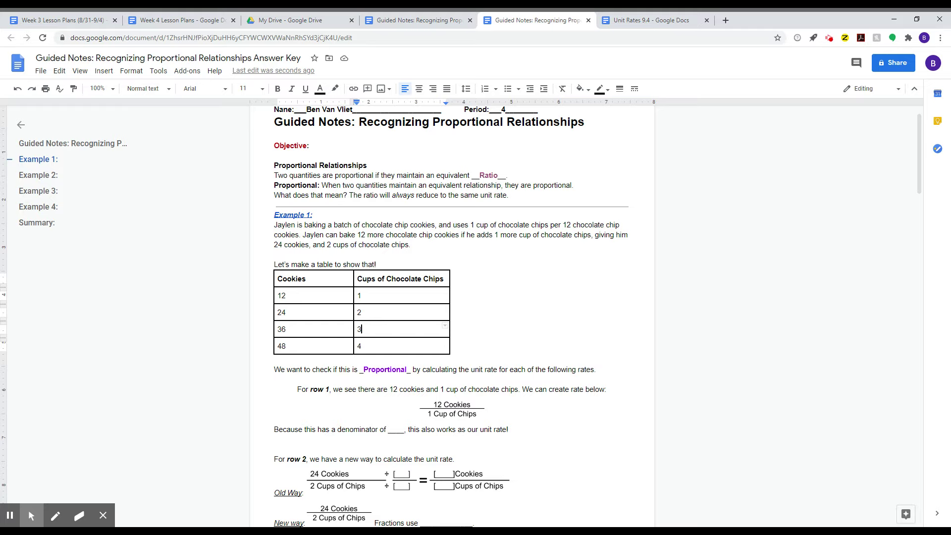
pyautogui.click(365, 309)
pyautogui.click(302, 308)
pyautogui.click(357, 326)
pyautogui.click(374, 343)
pyautogui.doubleClick(384, 370)
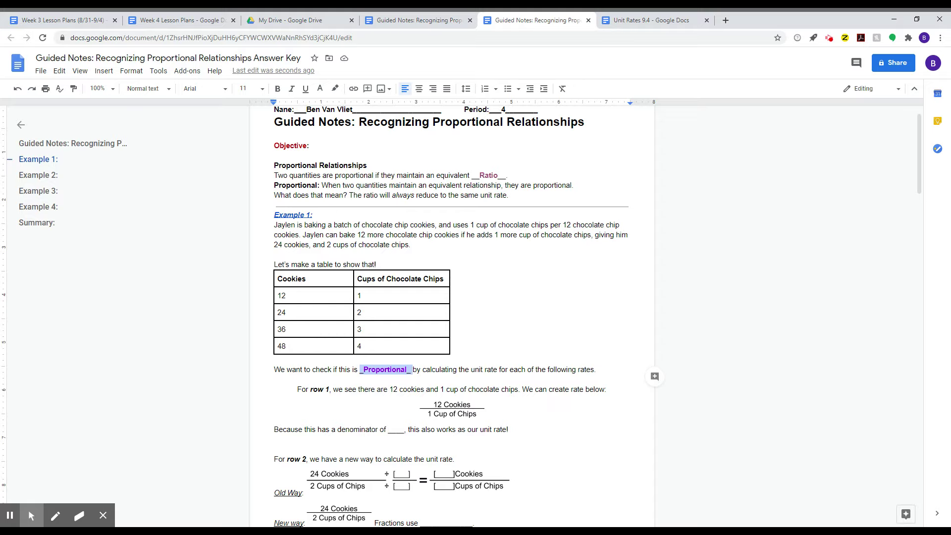
pyautogui.scroll(-1, 431, 367)
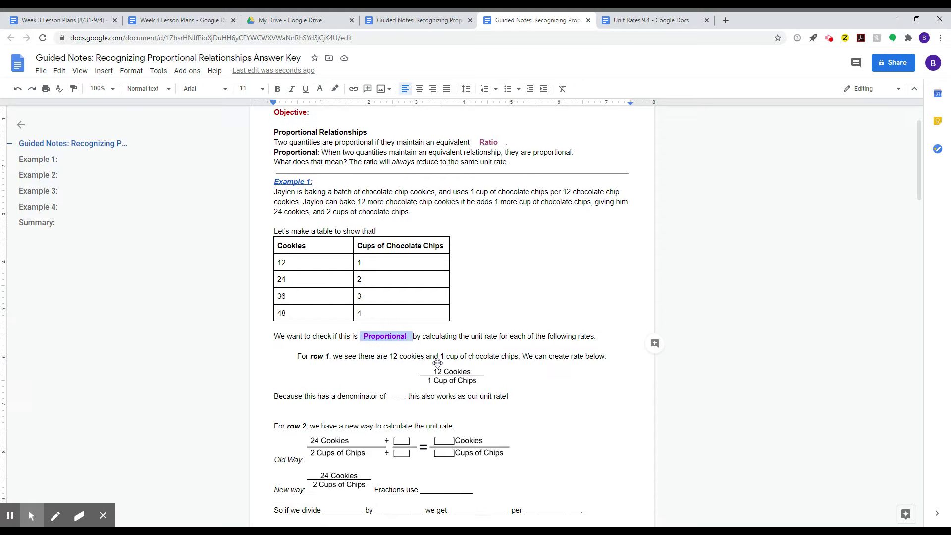
pyautogui.scroll(-1, 431, 367)
pyautogui.click(276, 313)
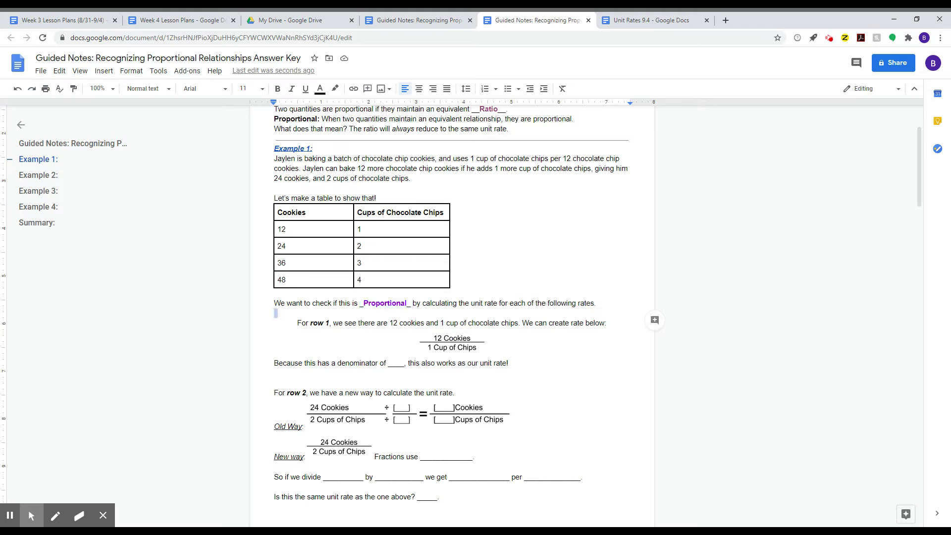
pyautogui.moveTo(298, 323); pyautogui.dragTo(661, 322)
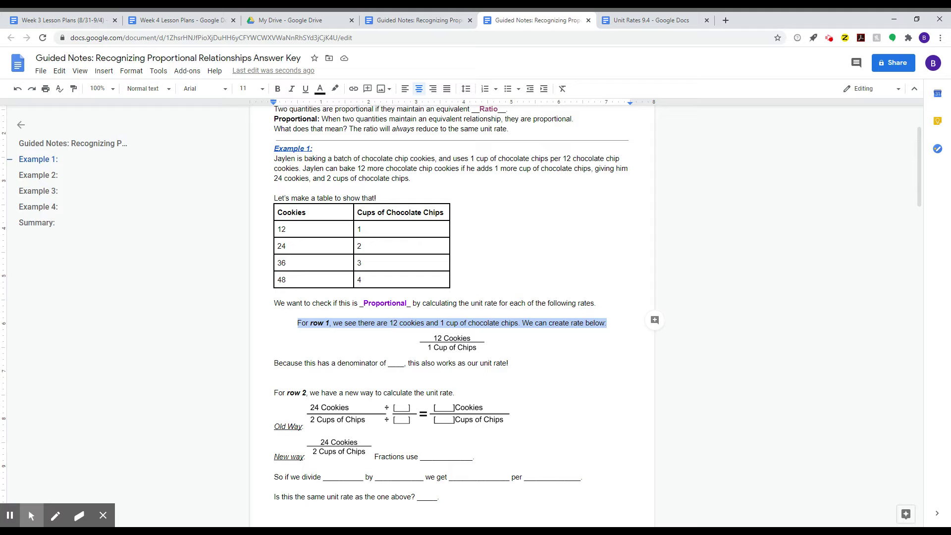
pyautogui.click(285, 229)
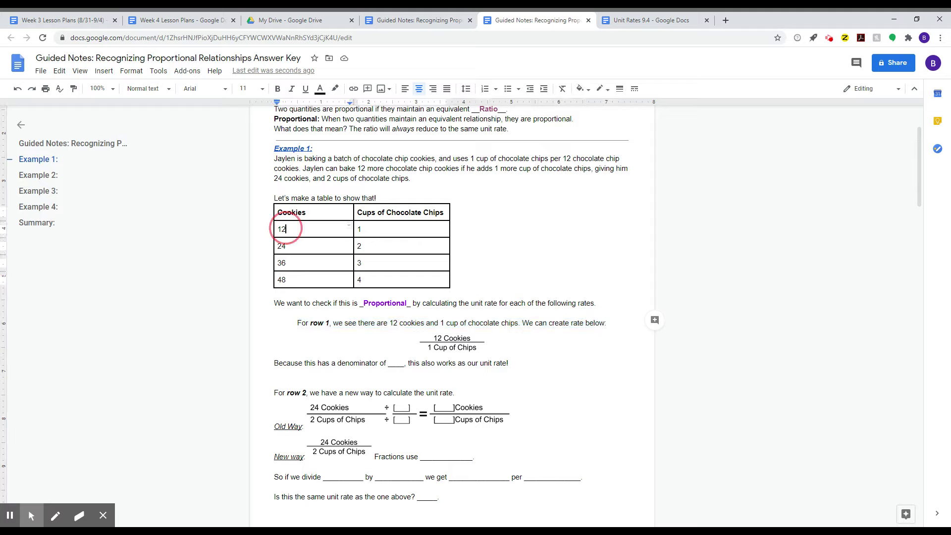
pyautogui.doubleClick(279, 229)
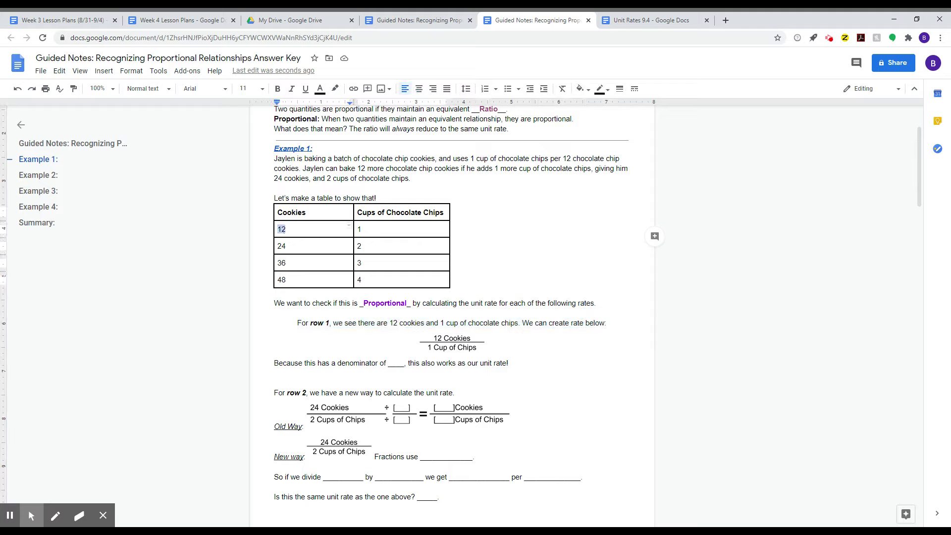
pyautogui.doubleClick(360, 229)
pyautogui.click(442, 338)
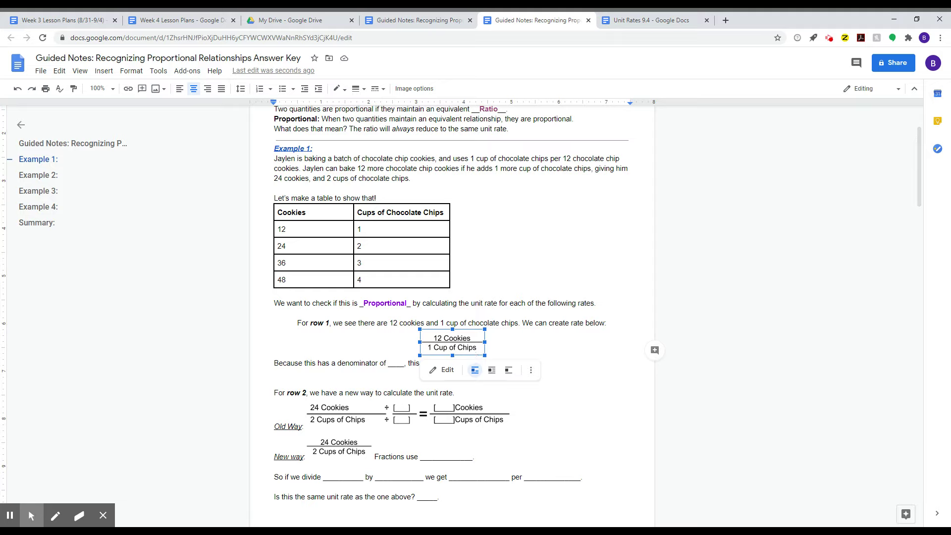
pyautogui.click(293, 374)
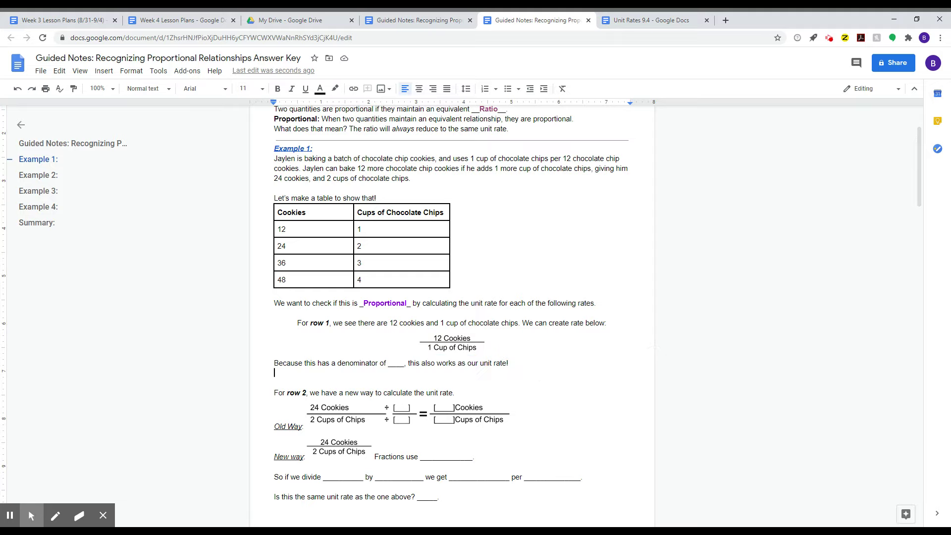
# - Select the blank after 'denominator of' and enter 1
pyautogui.click(313, 363)
pyautogui.click(399, 363)
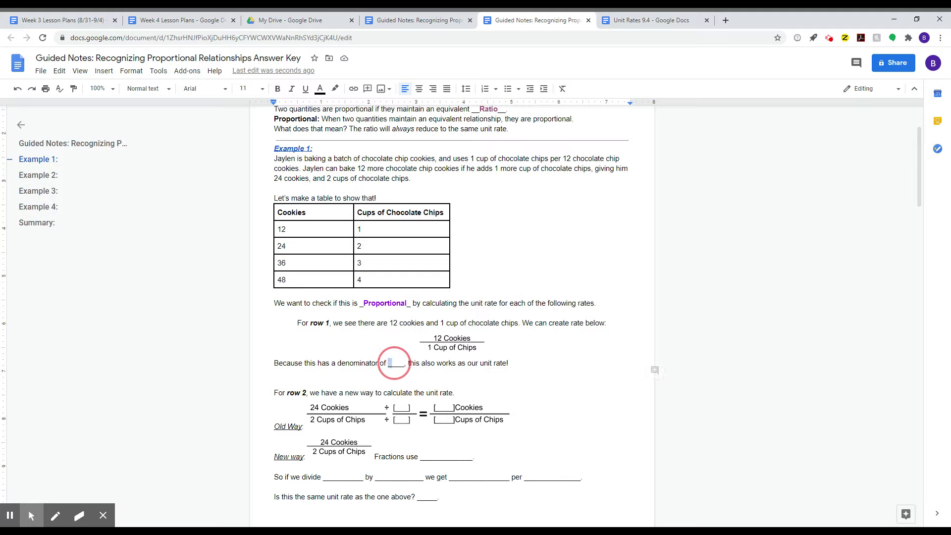
pyautogui.doubleClick(395, 364)
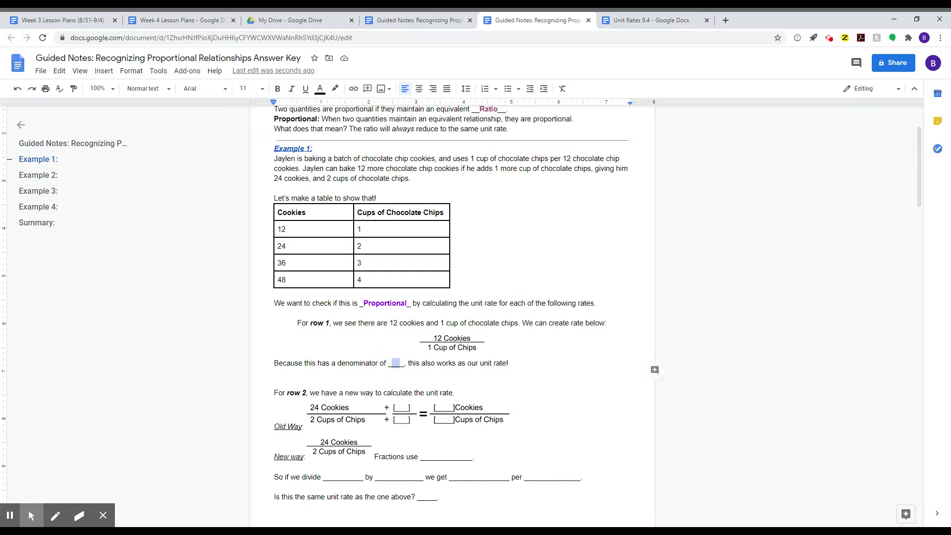
pyautogui.doubleClick(397, 364)
pyautogui.doubleClick(395, 365)
pyautogui.write('1')
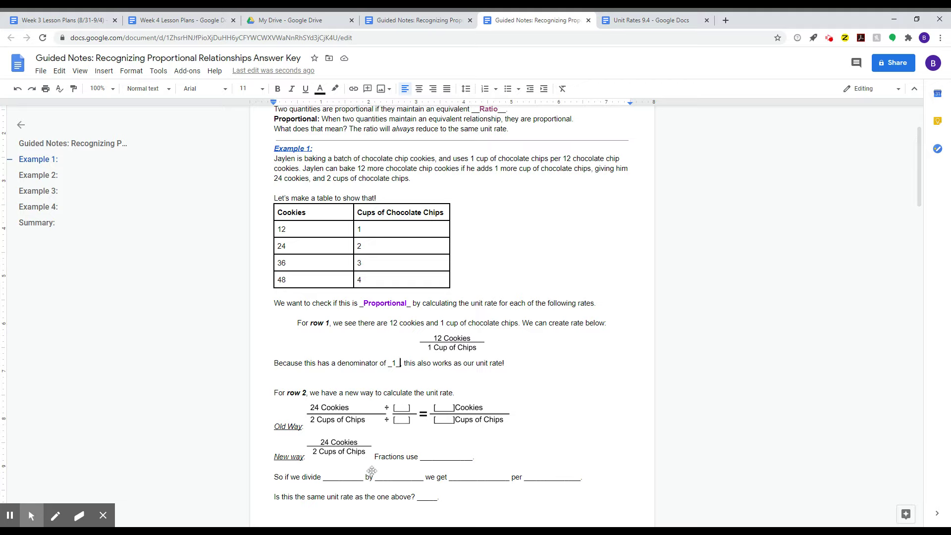
# - Format the 1 bold, italic, underlined and purple
pyautogui.hotkey('shift', 'Left')
pyautogui.hotkey('ctrl', 'b')
pyautogui.hotkey('ctrl', 'i')
pyautogui.hotkey('ctrl', 'u')
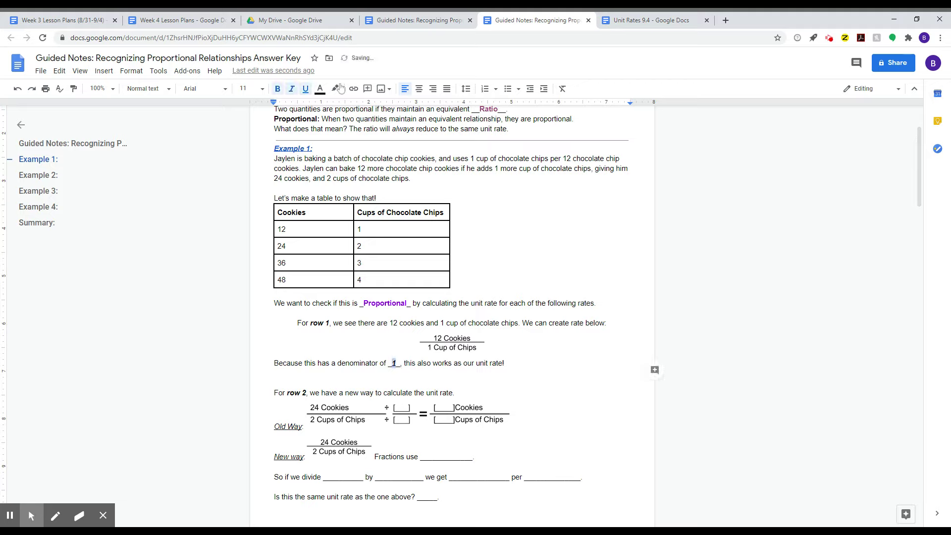
pyautogui.click(320, 88)
pyautogui.click(411, 120)
pyautogui.press('Down')
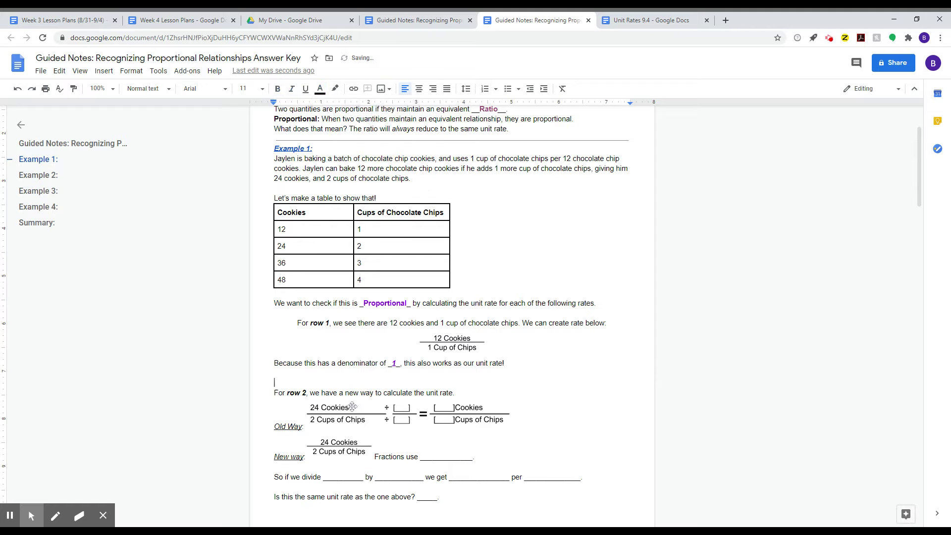
pyautogui.scroll(-1, 452, 307)
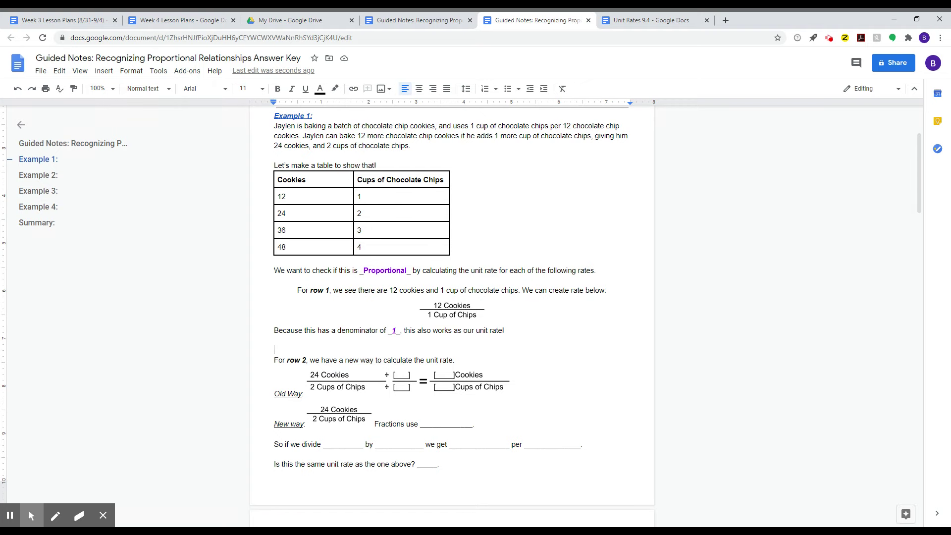
pyautogui.moveTo(365, 212); pyautogui.dragTo(292, 213)
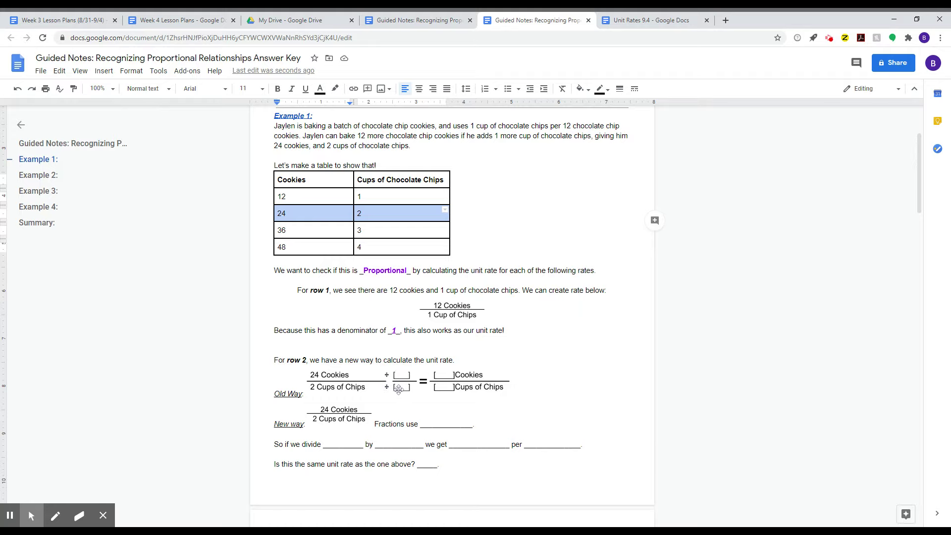
pyautogui.doubleClick(440, 382)
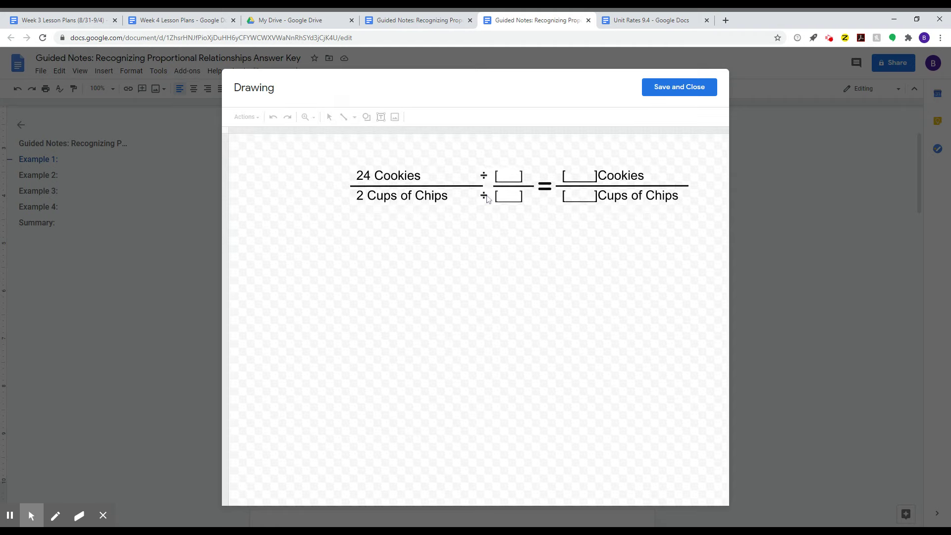
# - Reopen the Old Way fraction drawing and put 2 in both divisor brackets
pyautogui.click(661, 95)
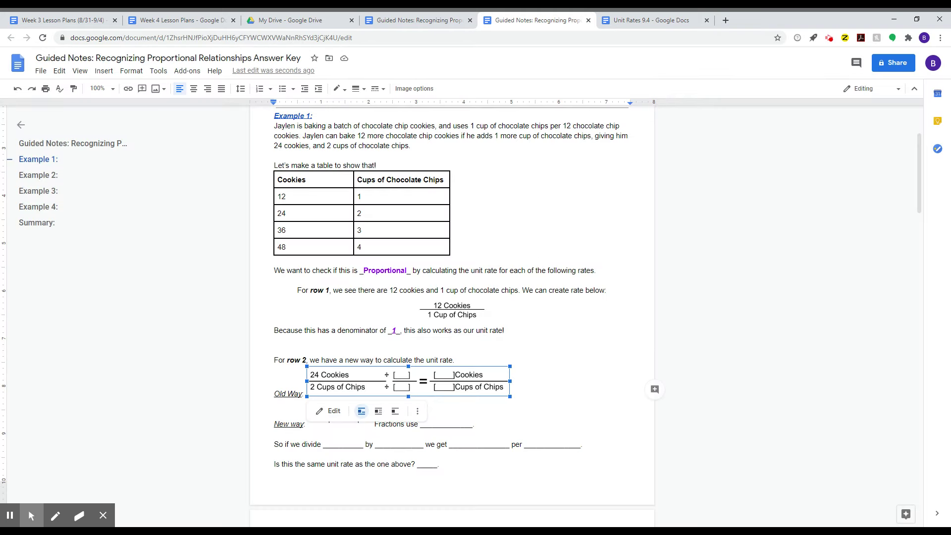
pyautogui.doubleClick(475, 389)
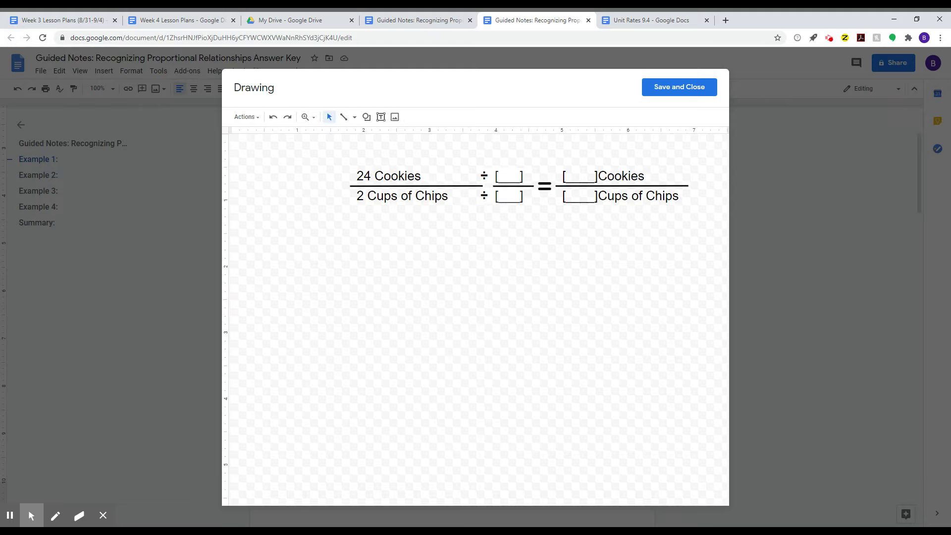
pyautogui.doubleClick(509, 176)
pyautogui.click(508, 177)
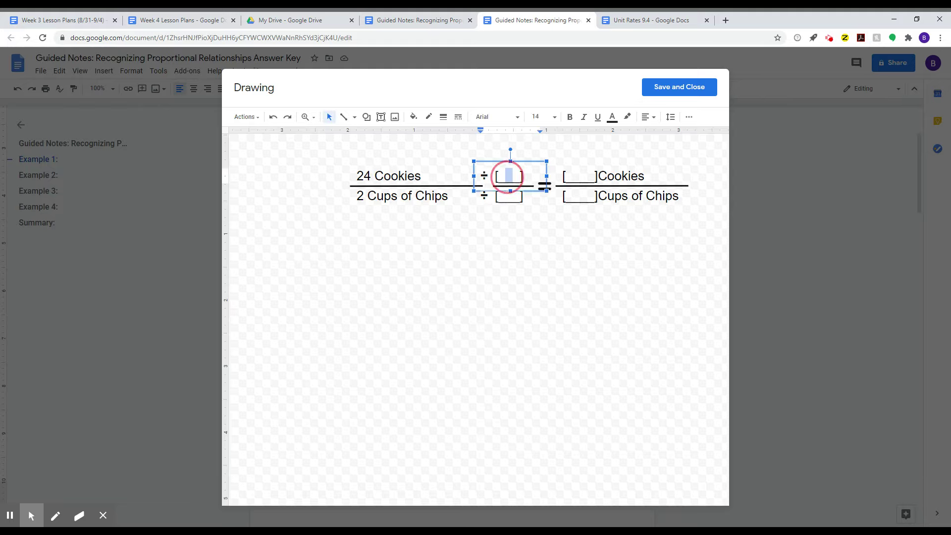
pyautogui.write('2')
pyautogui.doubleClick(510, 201)
pyautogui.click(510, 198)
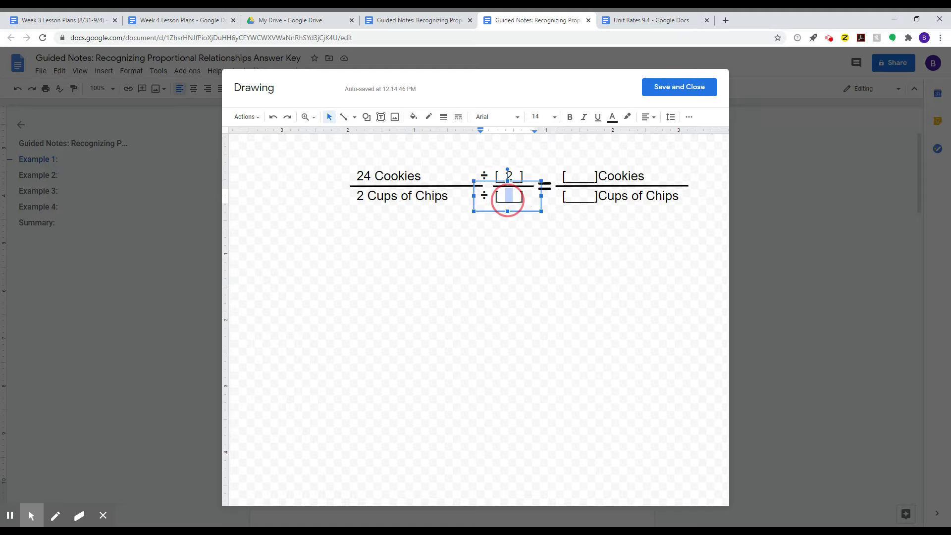
pyautogui.write('2')
# - Replace the chips blank with 1 and change 'Cups' to 'Cup'
pyautogui.click(573, 195)
pyautogui.moveTo(574, 195); pyautogui.dragTo(591, 200)
pyautogui.write('1')
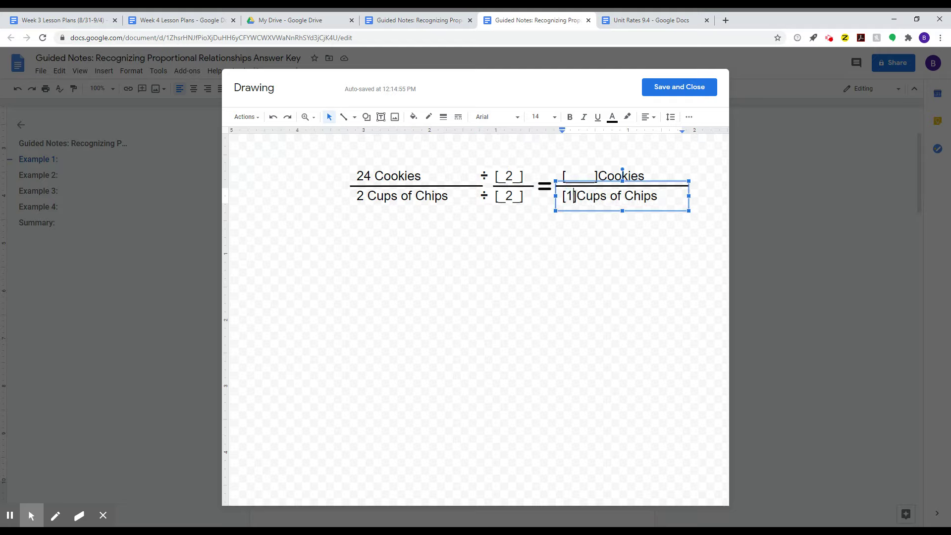
pyautogui.press('Delete')
pyautogui.click(568, 196)
pyautogui.press('BackSpace')
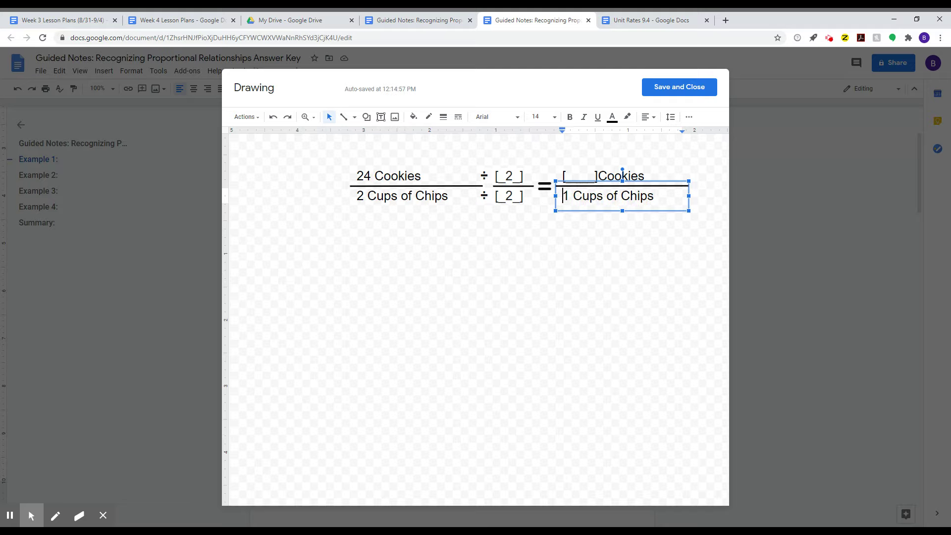
pyautogui.click(601, 196)
pyautogui.press('BackSpace')
# - Enter 12 in the Cookies blank and save the drawing into the document
pyautogui.click(598, 175)
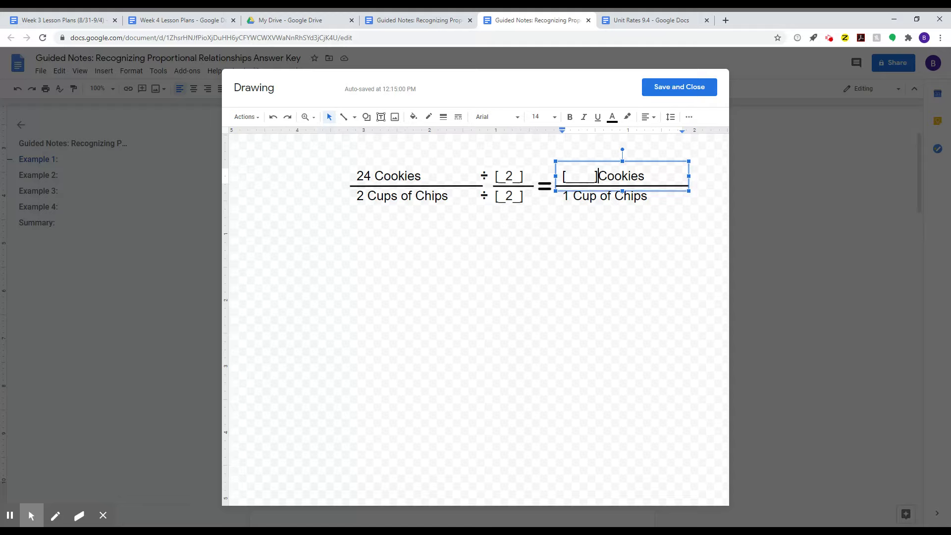
pyautogui.press('BackSpace')
pyautogui.press('BackSpace')
pyautogui.press('BackSpace')
pyautogui.press('BackSpace')
pyautogui.press('BackSpace')
pyautogui.press('BackSpace')
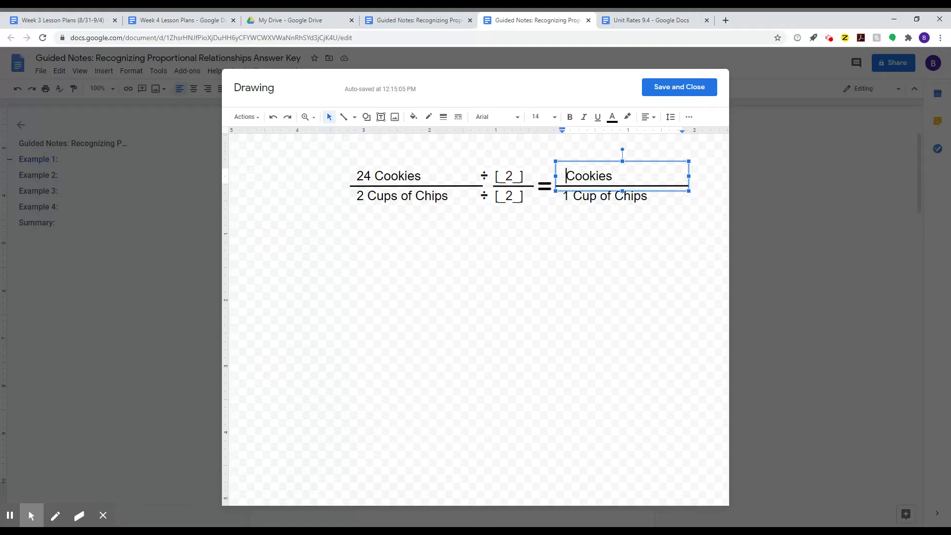
pyautogui.write('12')
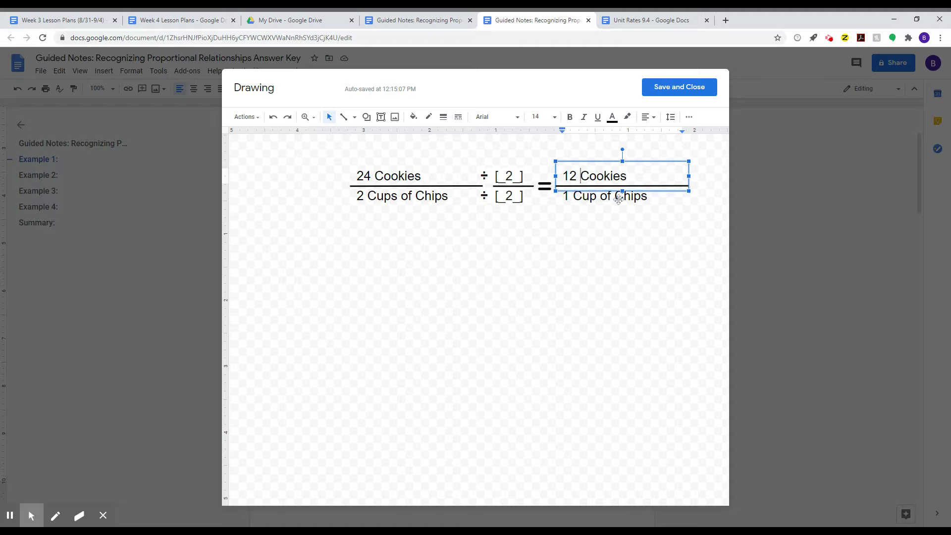
pyautogui.click(681, 88)
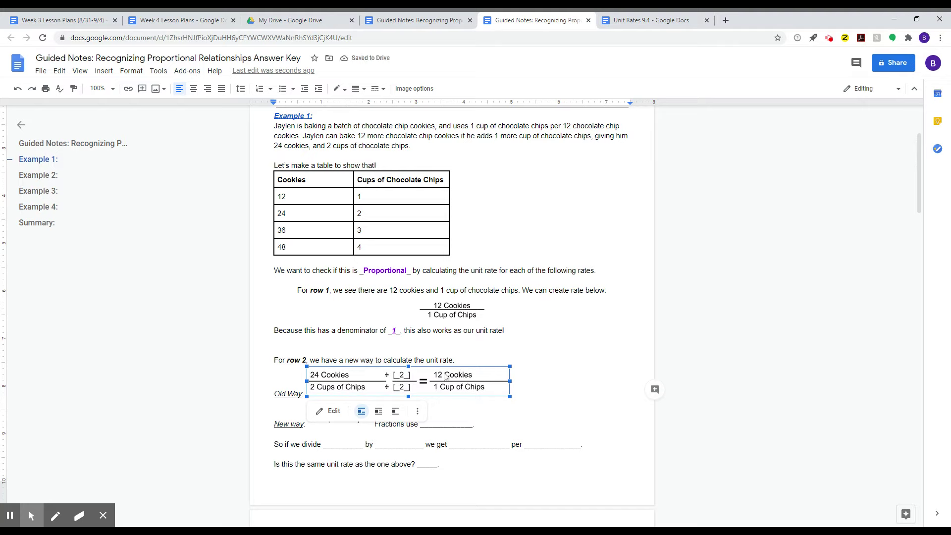
# - Type 'Division' into the blank after 'Fractions use', fixing the typos
pyautogui.click(453, 320)
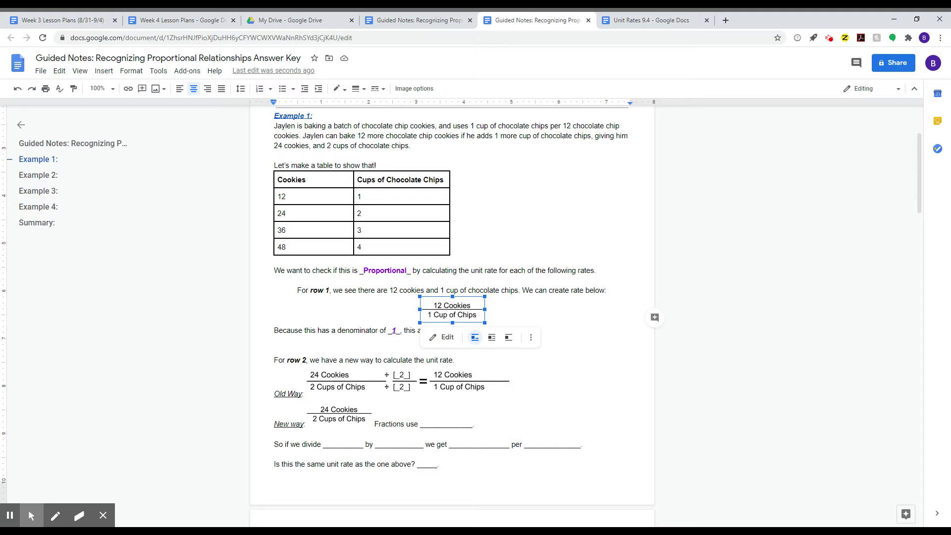
pyautogui.click(424, 425)
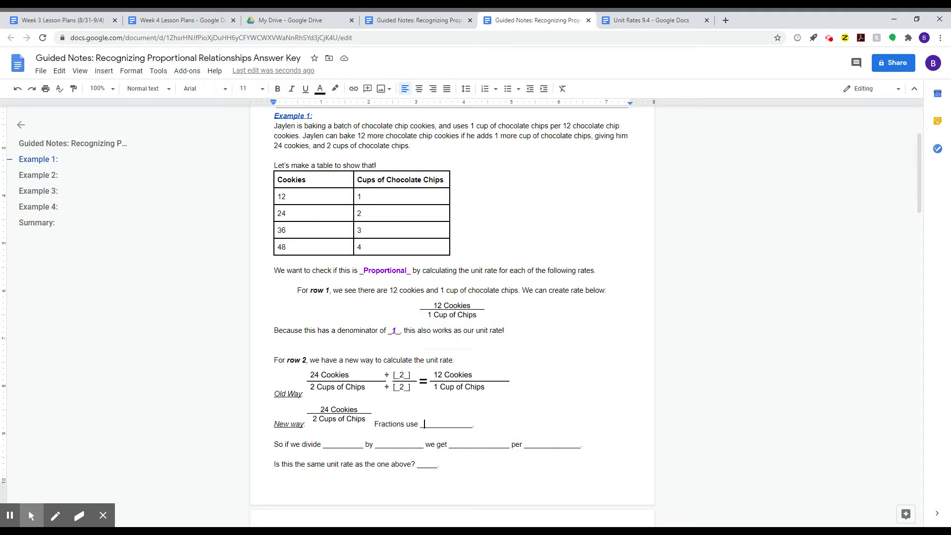
pyautogui.moveTo(424, 425); pyautogui.dragTo(468, 424)
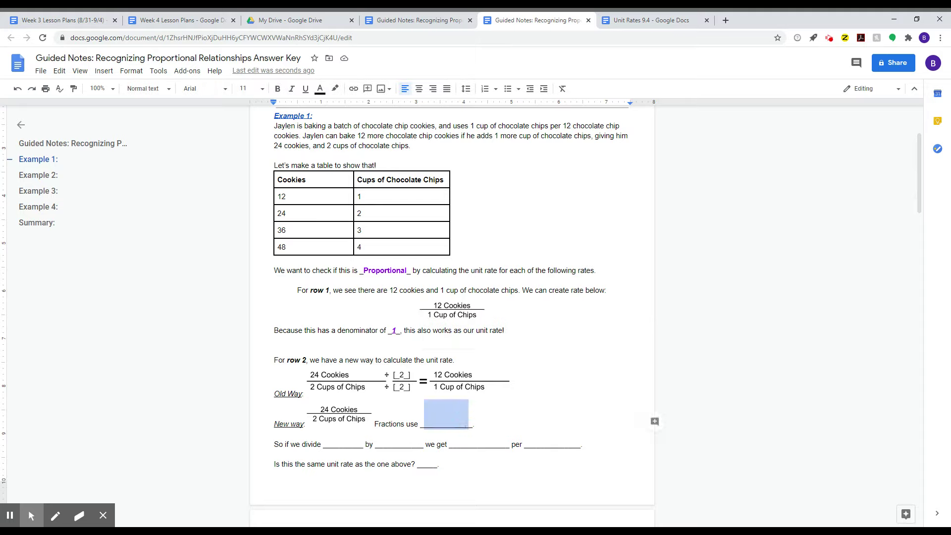
pyautogui.click(339, 414)
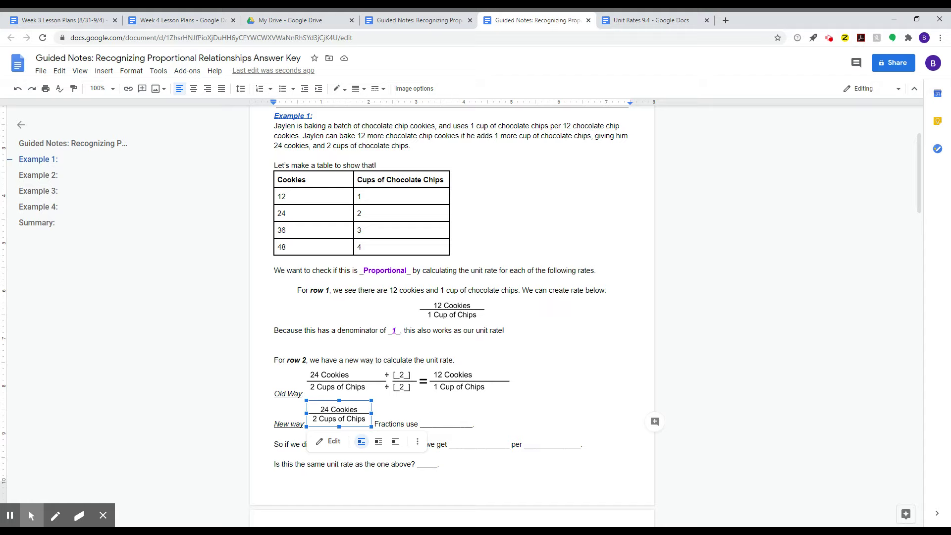
pyautogui.click(424, 424)
pyautogui.hotkey('shift', 'Right')
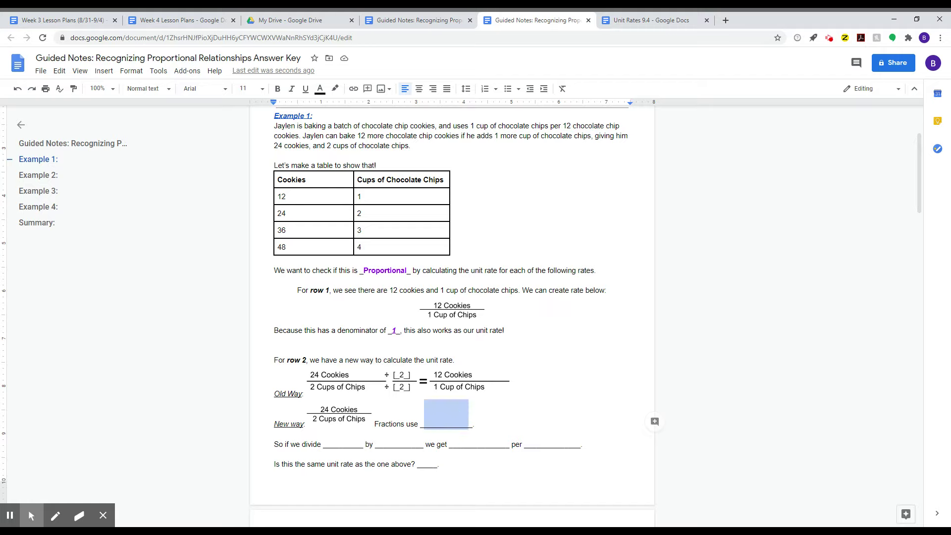
pyautogui.write('12')
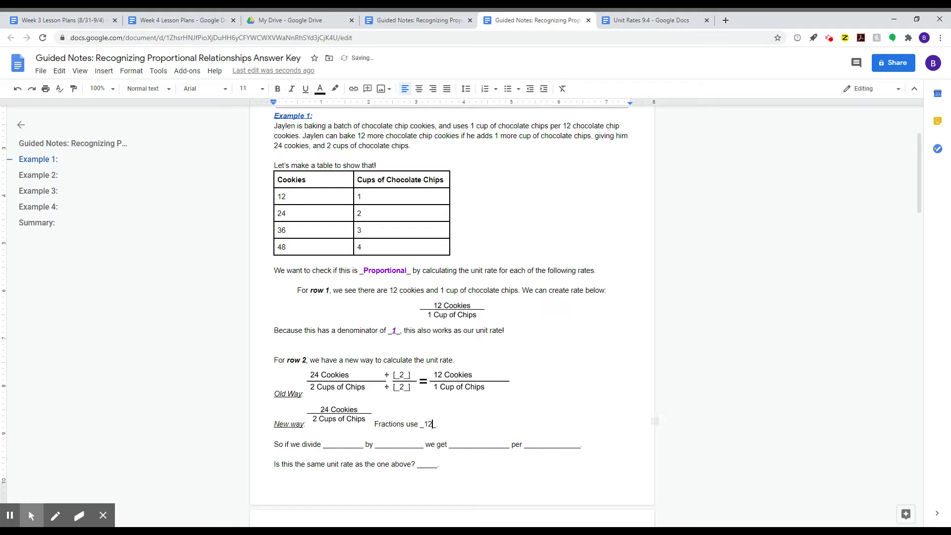
pyautogui.press('BackSpace')
pyautogui.press('BackSpace')
pyautogui.write('Dici')
pyautogui.press('BackSpace')
pyautogui.press('BackSpace')
pyautogui.write('vision')
# - Make Division bold purple, then select the blank after 'So if we divide'
pyautogui.hotkey('shift', 'Left')
pyautogui.hotkey('shift', 'Left')
pyautogui.hotkey('shift', 'Left')
pyautogui.hotkey('shift', 'Left')
pyautogui.hotkey('shift', 'Left')
pyautogui.hotkey('shift', 'Left')
pyautogui.hotkey('shift', 'Left')
pyautogui.hotkey('shift', 'Left')
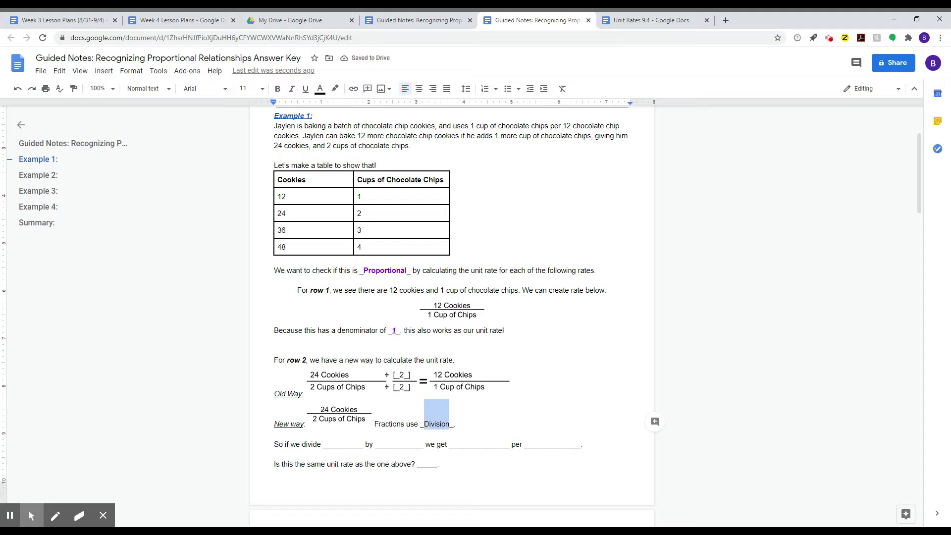
pyautogui.click(278, 88)
pyautogui.click(320, 89)
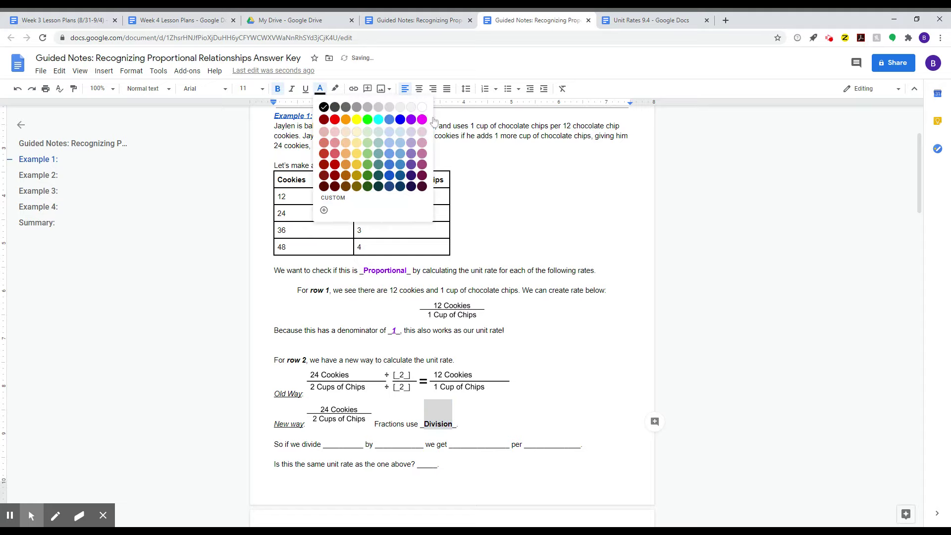
pyautogui.click(412, 119)
pyautogui.click(408, 381)
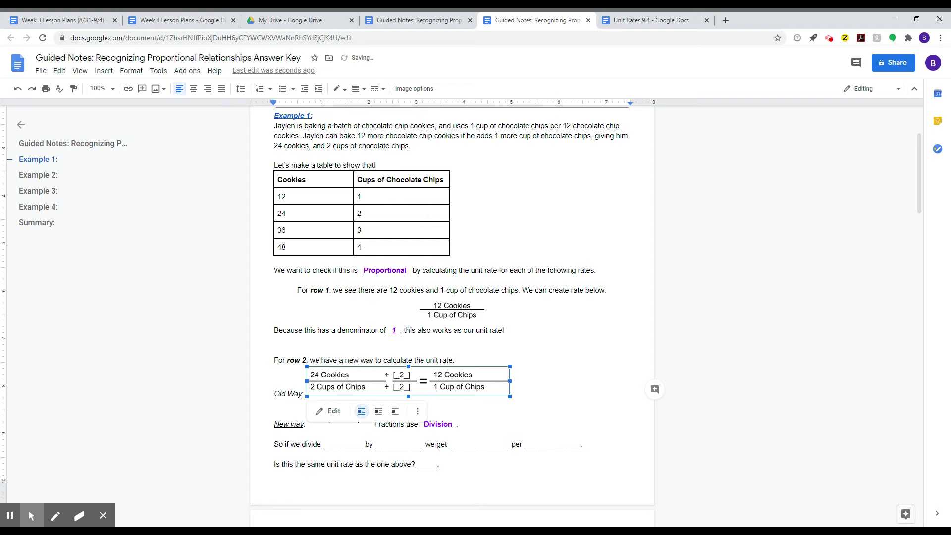
pyautogui.press('Escape')
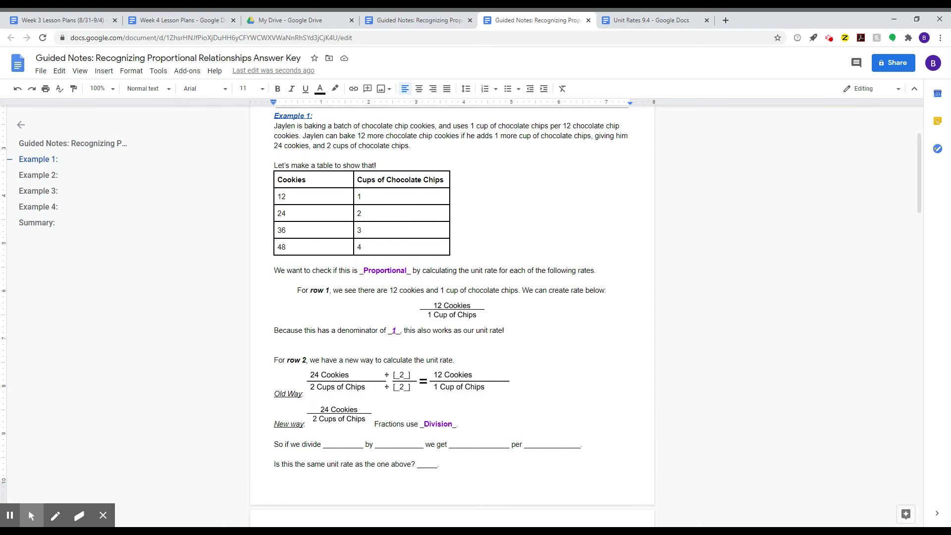
pyautogui.moveTo(327, 444); pyautogui.dragTo(359, 446)
# - Fill the divide line with 24 cookies, 2 cups of chips, 12 cookies, cup of chocolate chips
pyautogui.write('24 c')
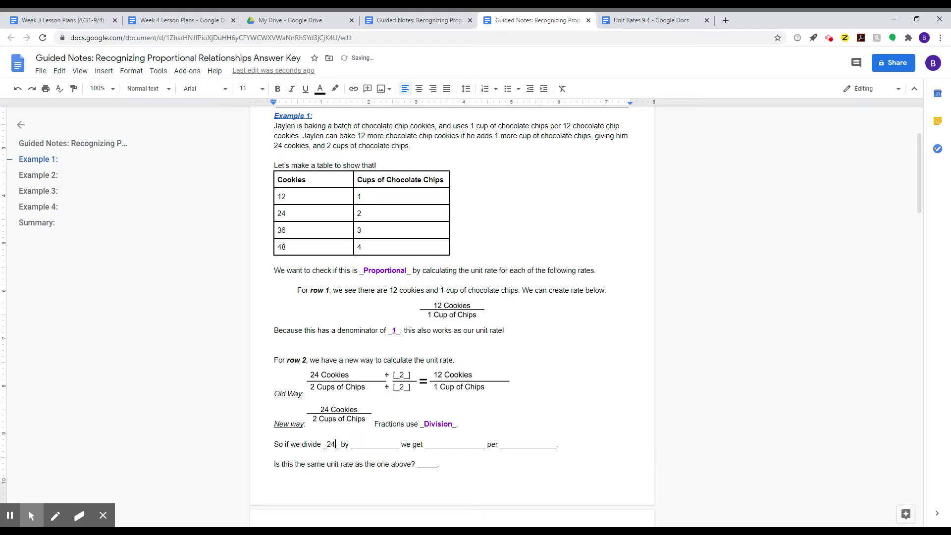
pyautogui.write('ookies')
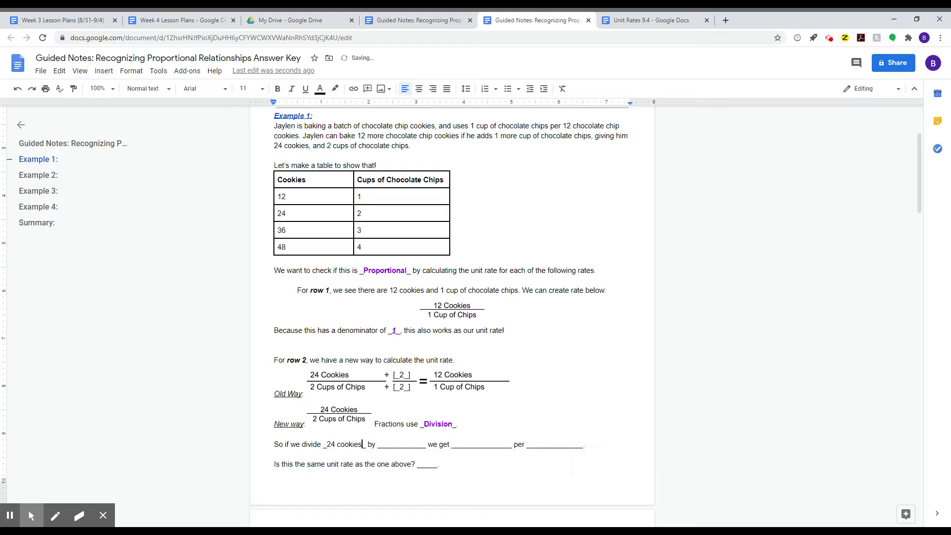
pyautogui.press('Right')
pyautogui.hotkey('shift', 'Right')
pyautogui.hotkey('shift', 'Right')
pyautogui.hotkey('shift', 'Right')
pyautogui.hotkey('shift', 'Right')
pyautogui.hotkey('shift', 'Right')
pyautogui.hotkey('shift', 'Right')
pyautogui.hotkey('shift', 'Right')
pyautogui.hotkey('shift', 'Right')
pyautogui.hotkey('shift', 'Right')
pyautogui.hotkey('shift', 'Right')
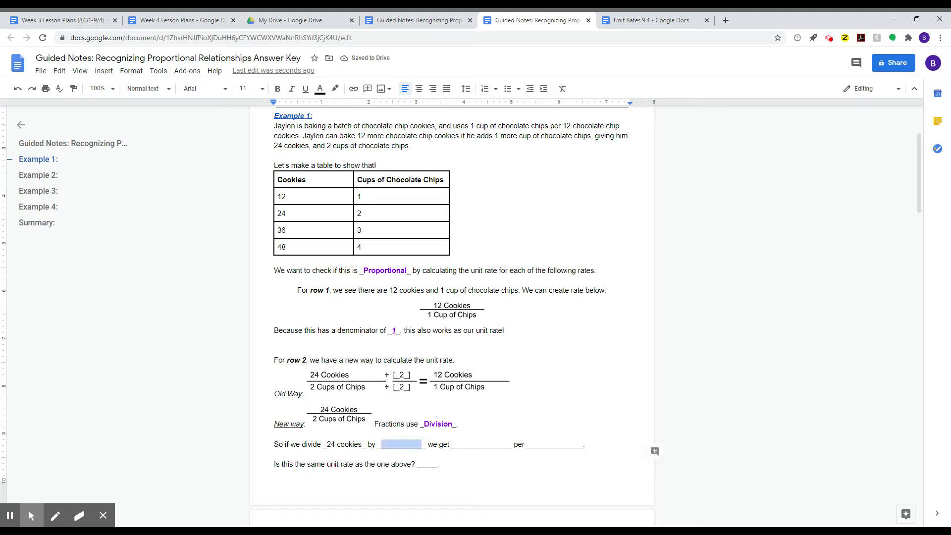
pyautogui.write('2 cups of chips')
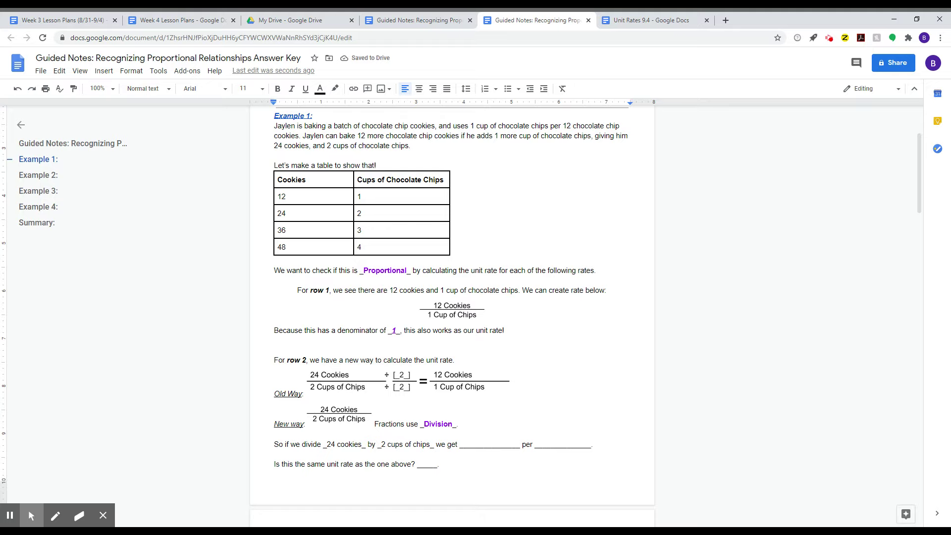
pyautogui.moveTo(463, 444); pyautogui.dragTo(515, 446)
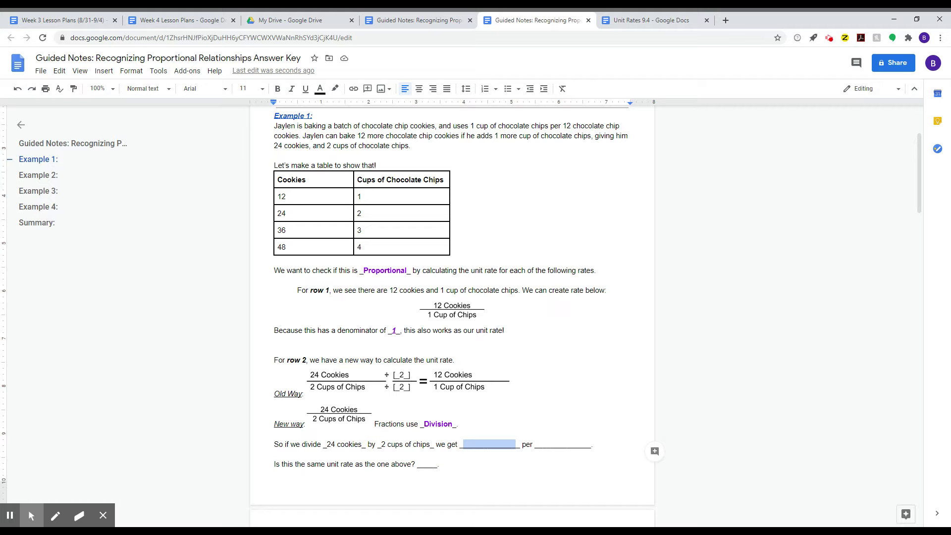
pyautogui.write('12')
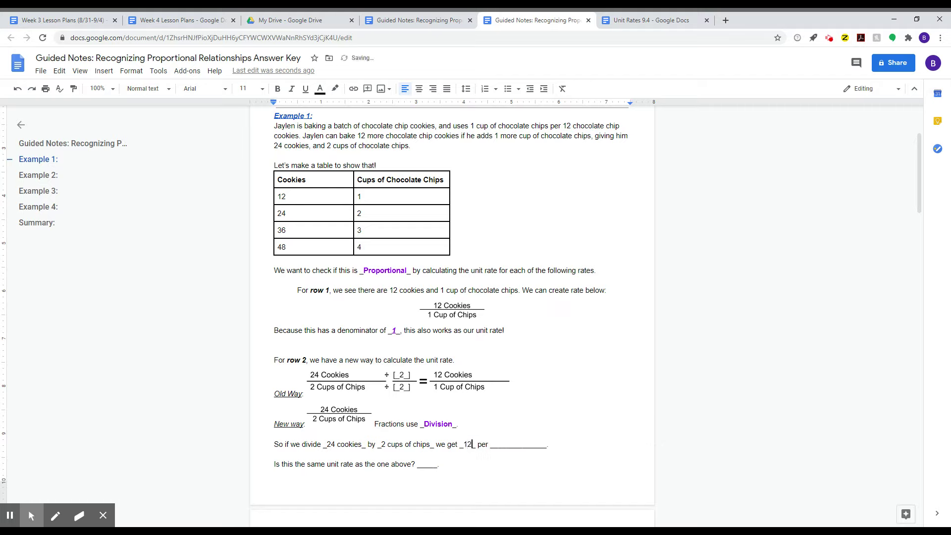
pyautogui.write(' cookies')
pyautogui.moveTo(524, 445); pyautogui.dragTo(572, 448)
pyautogui.write('cup of chocolate chips_')
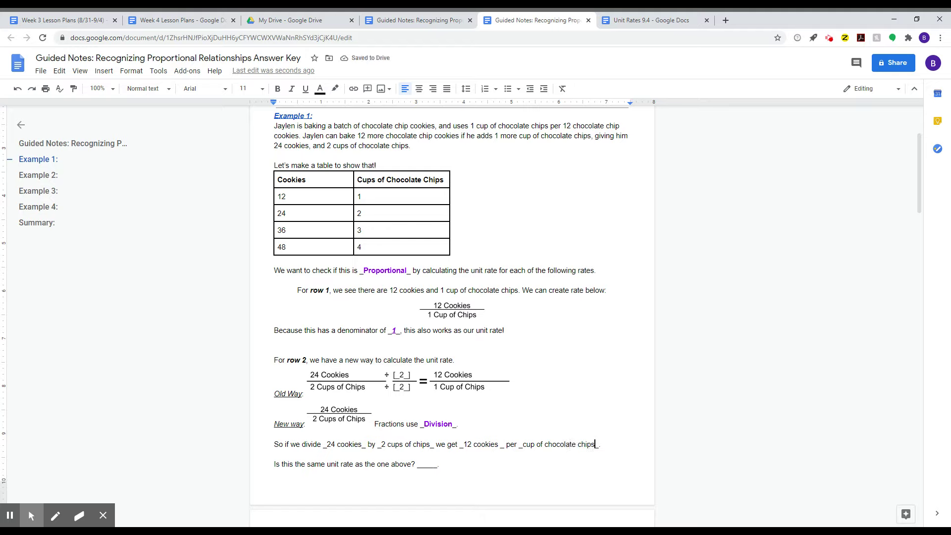
# - Make the whole filled-in divide line bold
pyautogui.moveTo(323, 445); pyautogui.dragTo(599, 445)
pyautogui.hotkey('ctrl', 'b')
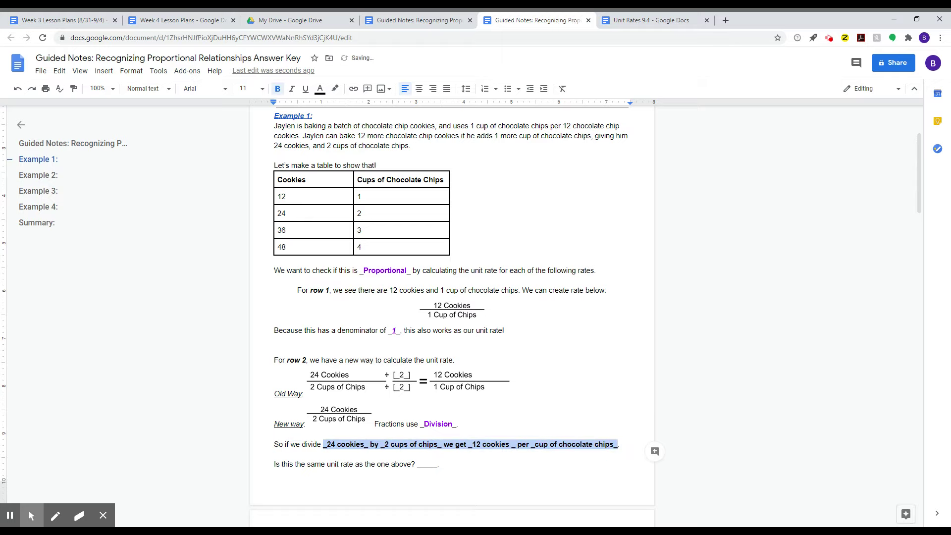
pyautogui.click(574, 474)
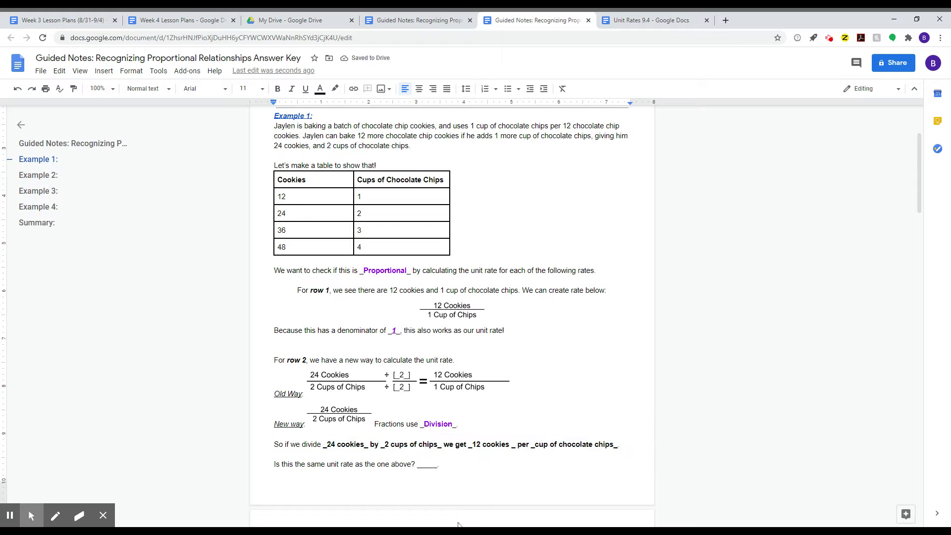
pyautogui.moveTo(364, 444); pyautogui.dragTo(368, 444)
# - Replace the blank after 'above?' with 'Yes!', removing the underscores
pyautogui.click(418, 464)
pyautogui.click(441, 309)
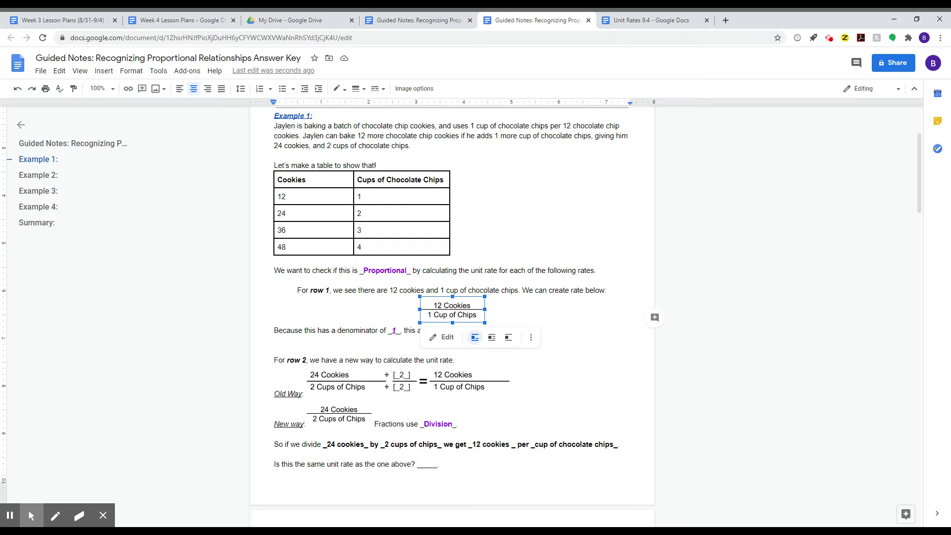
pyautogui.doubleClick(433, 464)
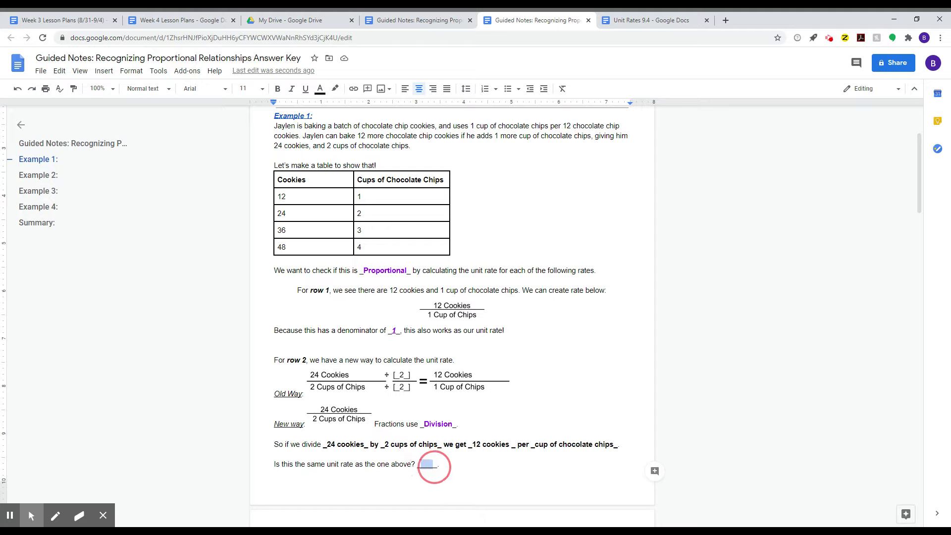
pyautogui.write('_Yes!')
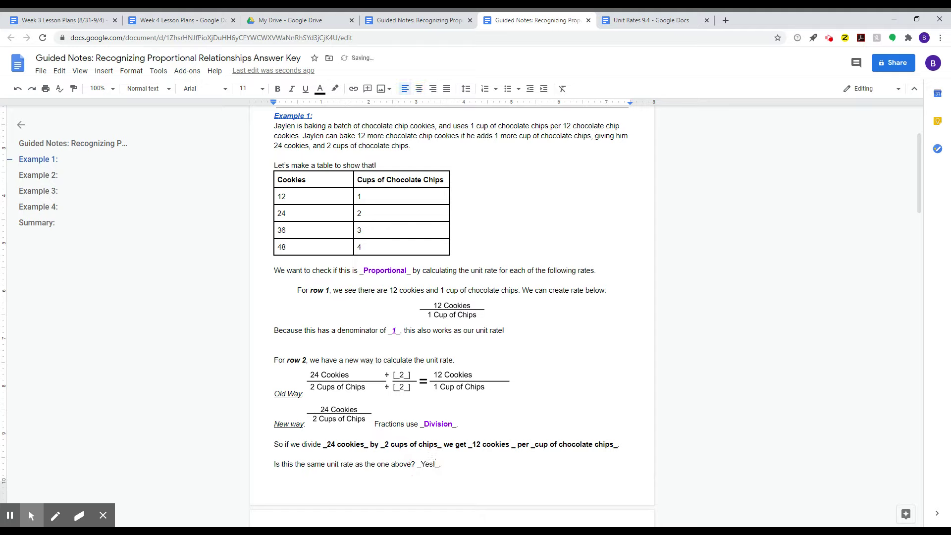
pyautogui.press('BackSpace')
pyautogui.press('BackSpace')
pyautogui.hotkey('shift', 'Right')
pyautogui.hotkey('shift', 'Right')
pyautogui.hotkey('shift', 'Right')
pyautogui.hotkey('shift', 'Right')
# - Make 'Yes!' bold and purple
pyautogui.hotkey('ctrl', 'b')
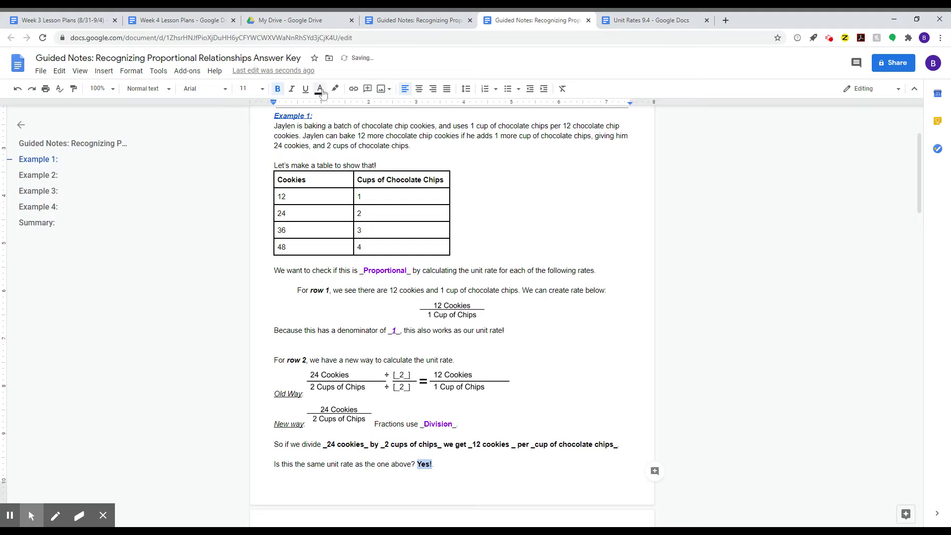
pyautogui.click(320, 88)
pyautogui.click(421, 119)
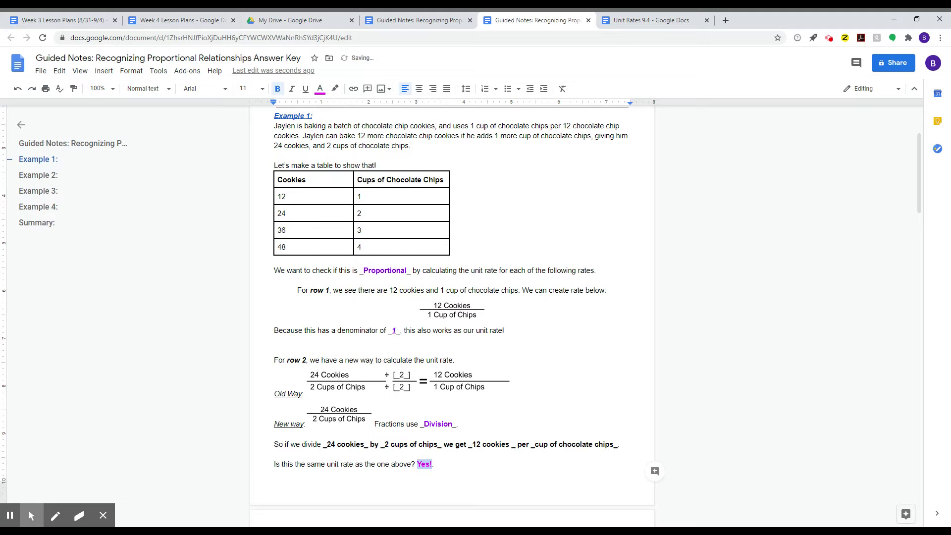
pyautogui.click(320, 89)
pyautogui.click(411, 120)
pyautogui.scroll(-4, 341, 401)
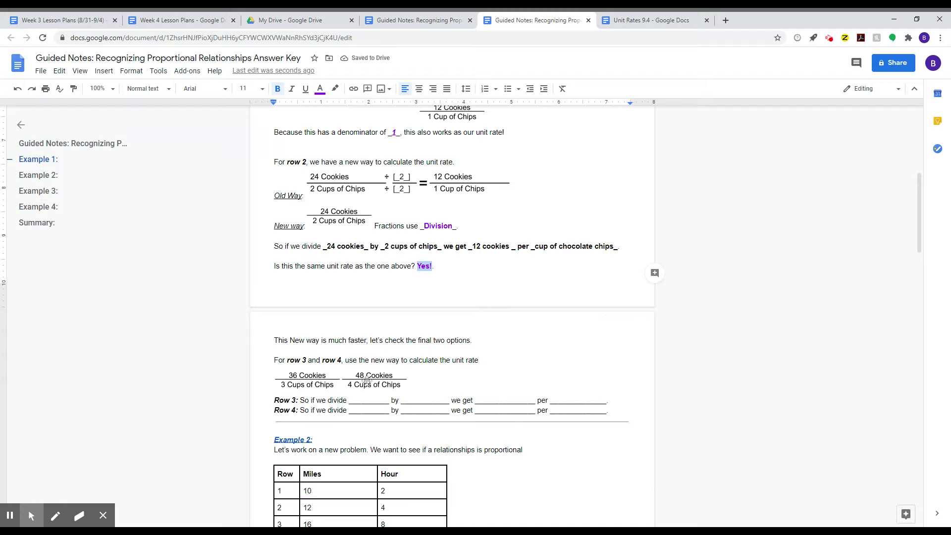
# - Fill Row 3's first two blanks with 36 cookies and 3 cups
pyautogui.scroll(-1, 367, 380)
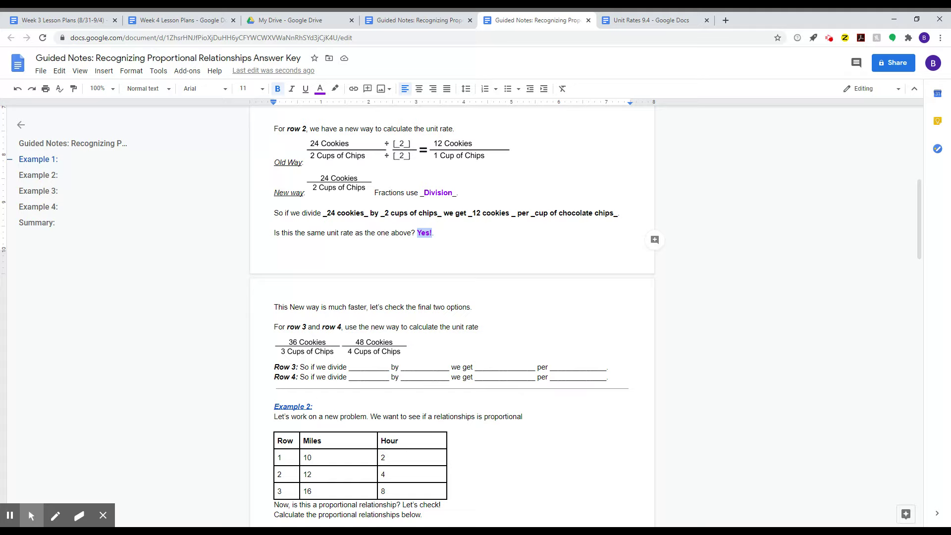
pyautogui.click(352, 368)
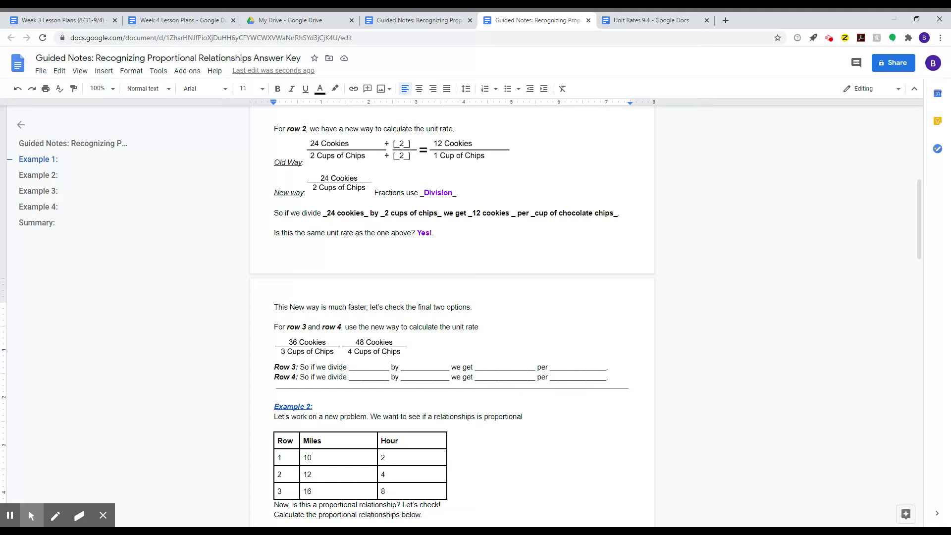
pyautogui.moveTo(352, 367); pyautogui.dragTo(385, 369)
pyautogui.write('36 cookies')
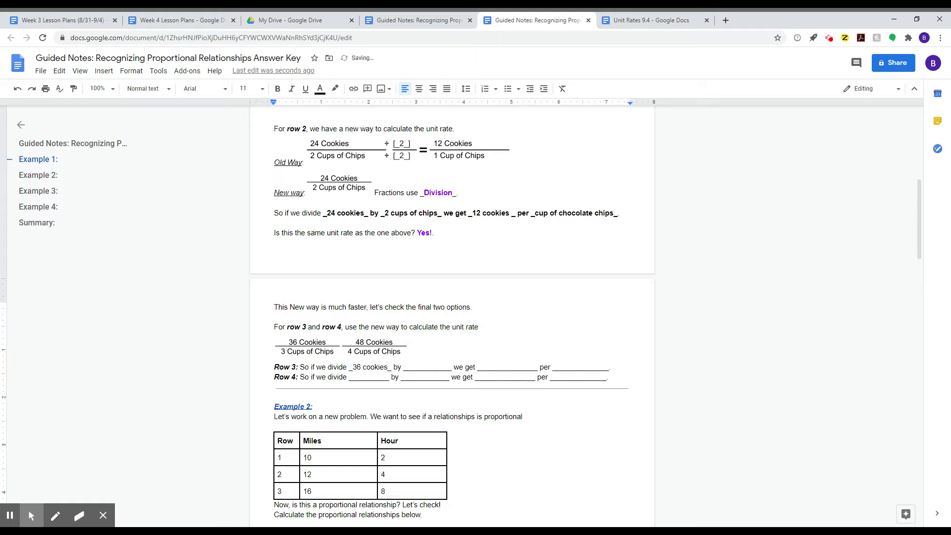
pyautogui.click(409, 369)
pyautogui.moveTo(409, 369); pyautogui.dragTo(447, 365)
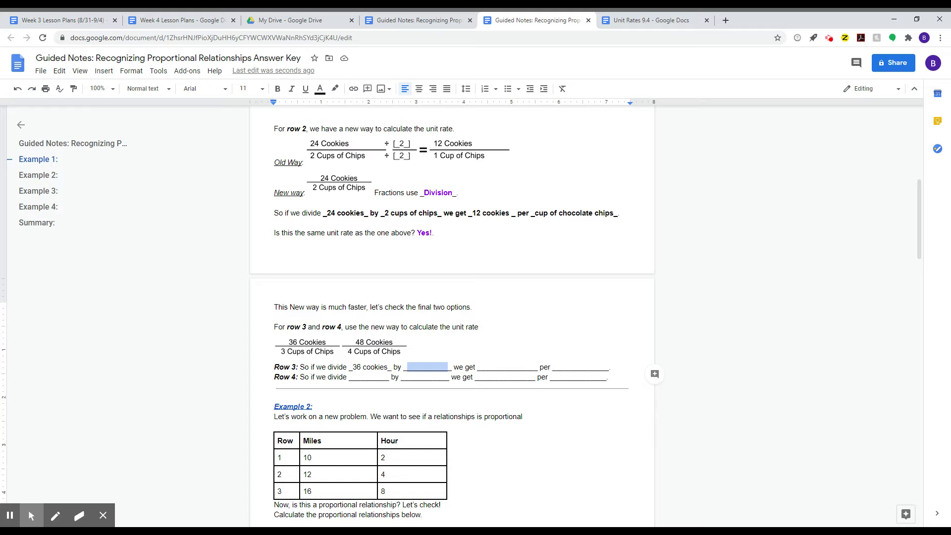
pyautogui.write('_3 cups')
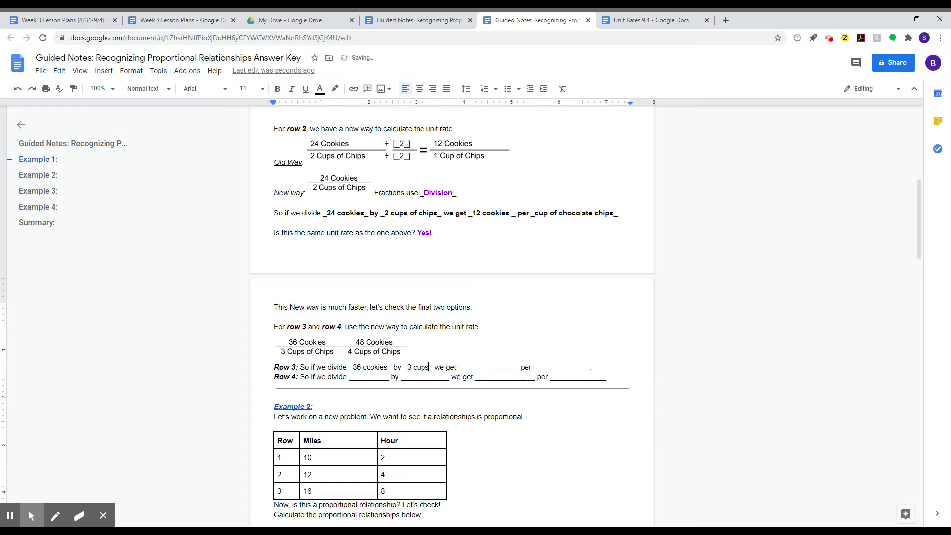
# - Make the 3 cups and 36 cookies answers bold
pyautogui.moveTo(403, 367); pyautogui.dragTo(434, 367)
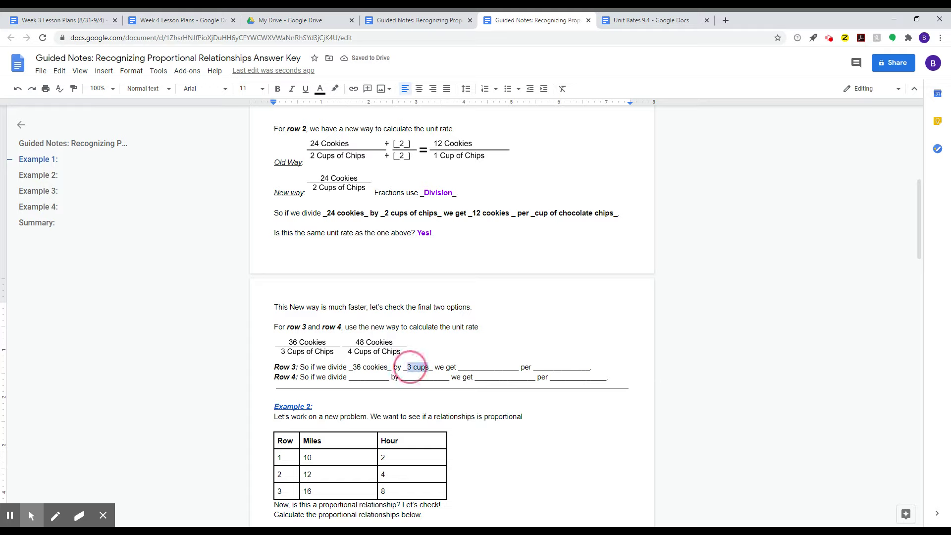
pyautogui.hotkey('ctrl', 'b')
pyautogui.click(380, 367)
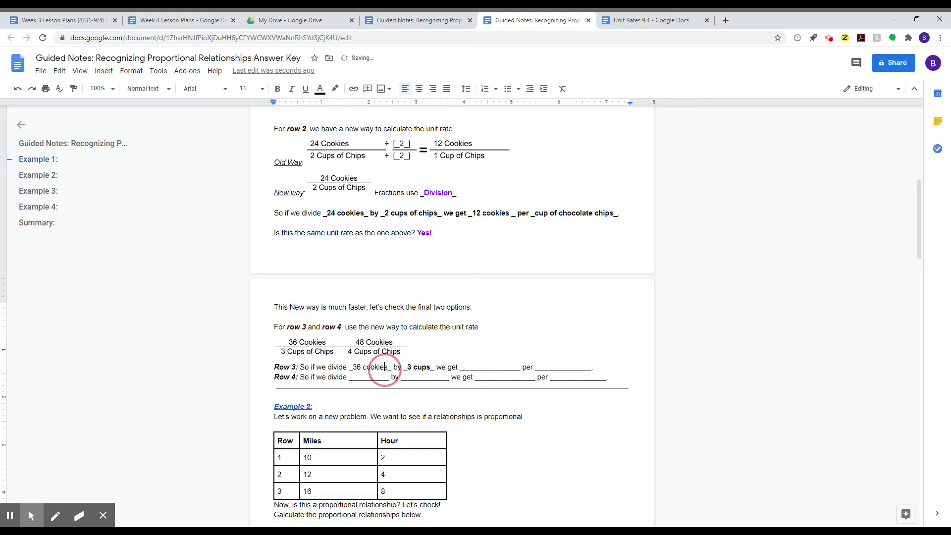
pyautogui.click(385, 367)
pyautogui.click(388, 367)
pyautogui.moveTo(388, 367); pyautogui.dragTo(353, 367)
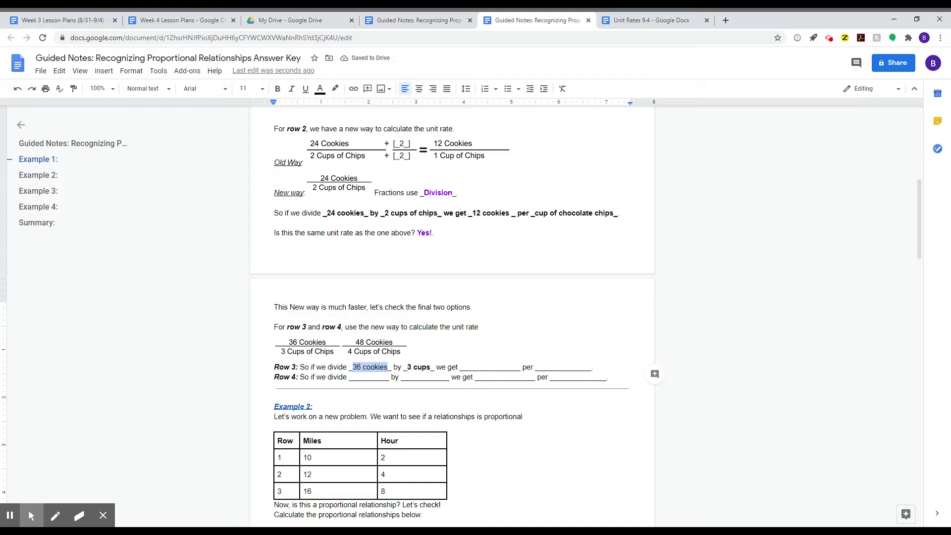
pyautogui.hotkey('ctrl', 'b')
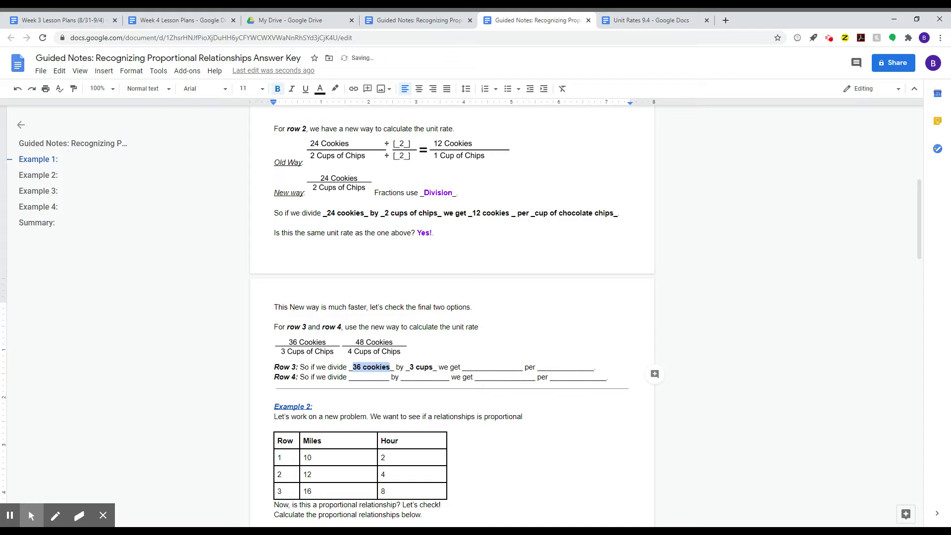
# - Fill Row 3's answer blank with '12 cookies per cup of chocolate chips.'
pyautogui.click(466, 367)
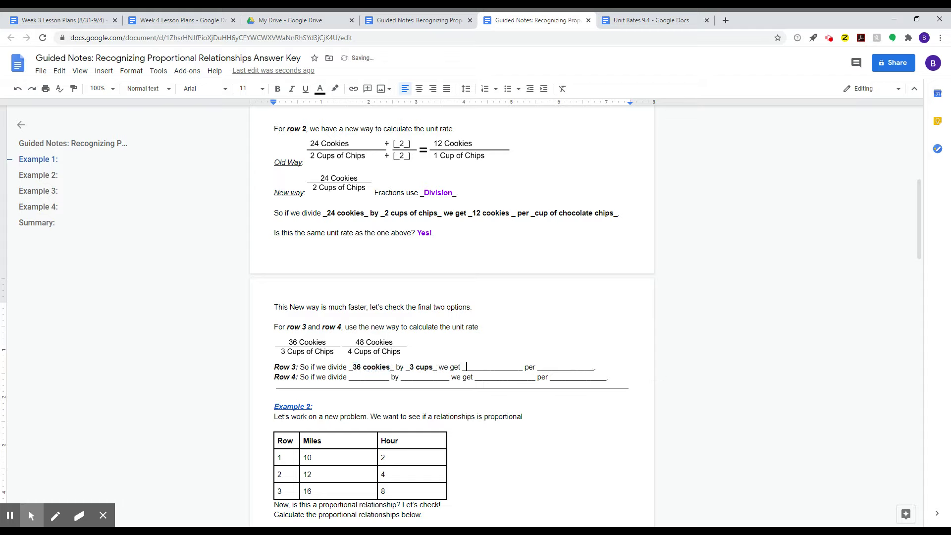
pyautogui.moveTo(466, 367); pyautogui.dragTo(519, 367)
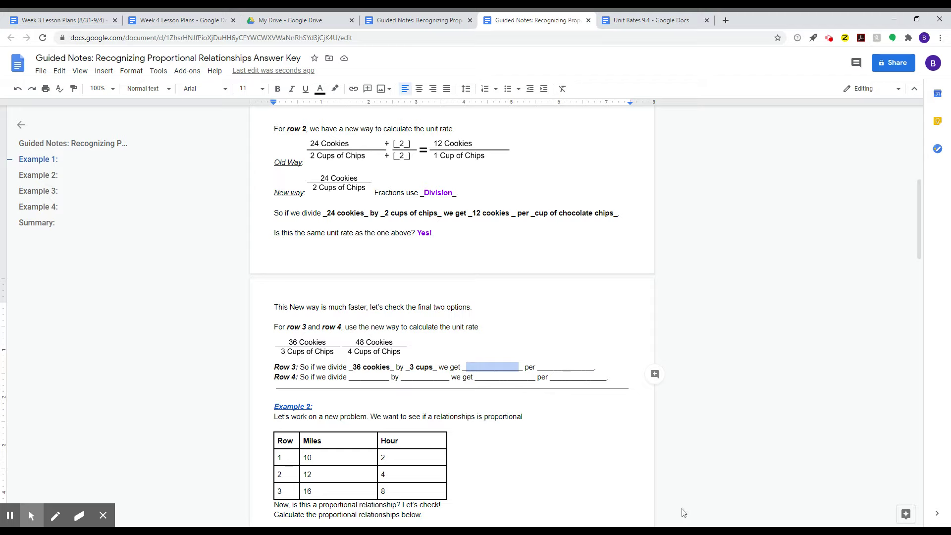
pyautogui.write('12 cookies')
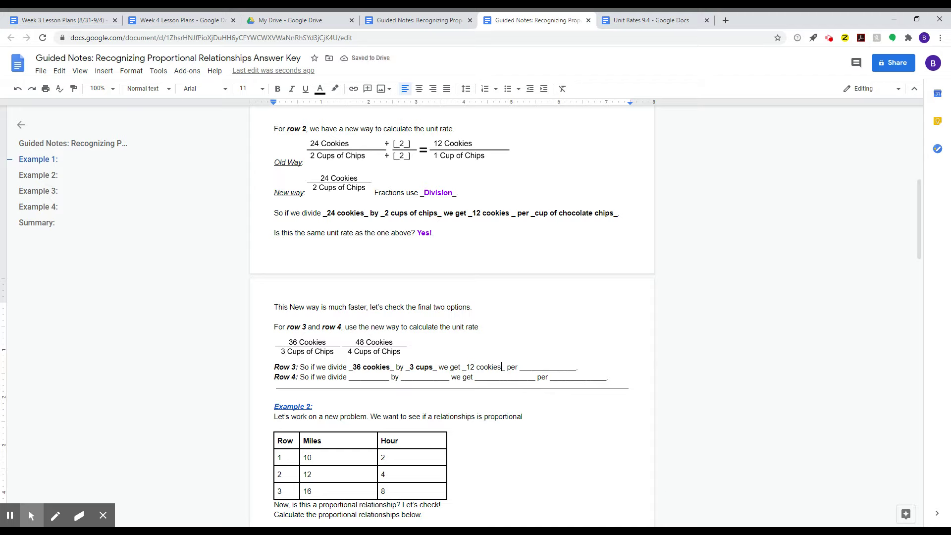
pyautogui.press('Delete')
pyautogui.click(466, 367)
pyautogui.press('BackSpace')
pyautogui.moveTo(509, 367); pyautogui.dragTo(570, 367)
pyautogui.write('cup of chocolate chips.')
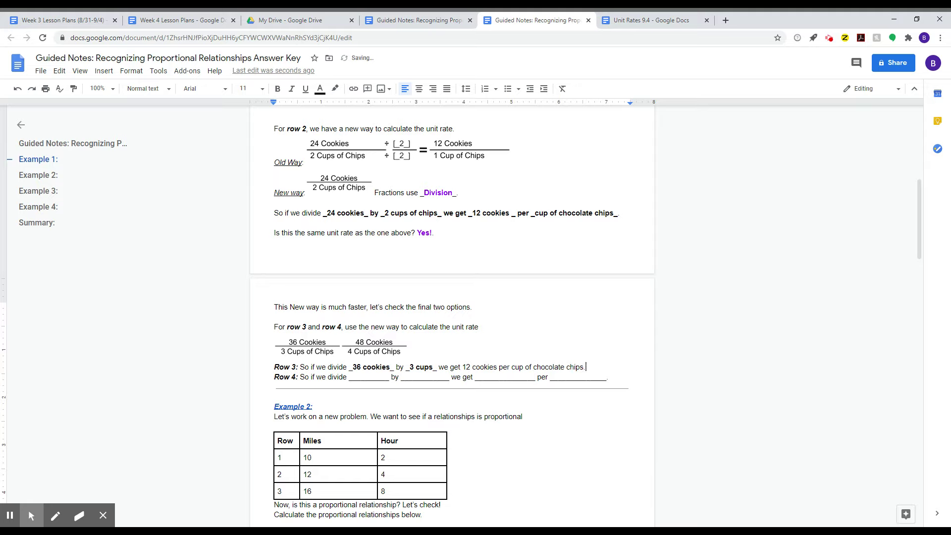
# - Make the Row 3 answer bold and purple
pyautogui.moveTo(587, 367); pyautogui.dragTo(463, 367)
pyautogui.hotkey('ctrl', 'b')
pyautogui.click(320, 89)
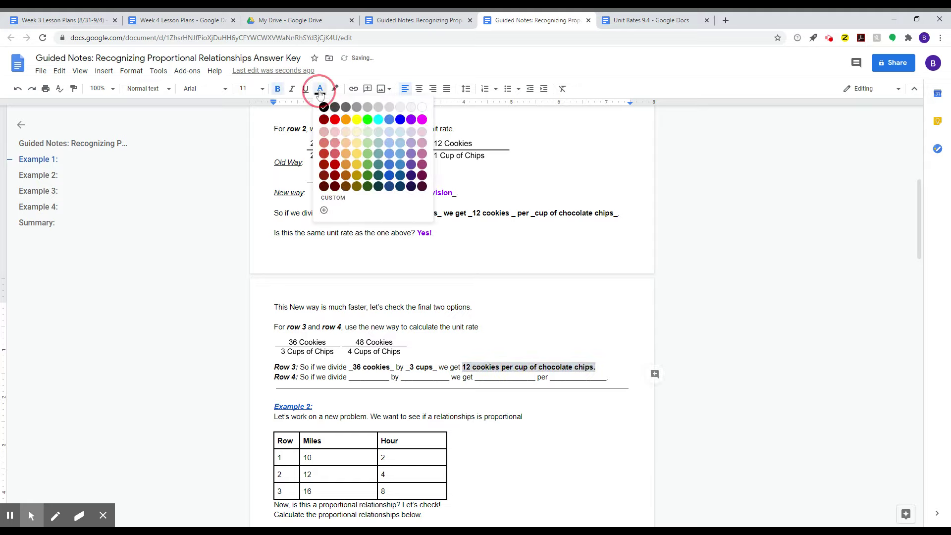
pyautogui.click(411, 119)
pyautogui.click(585, 342)
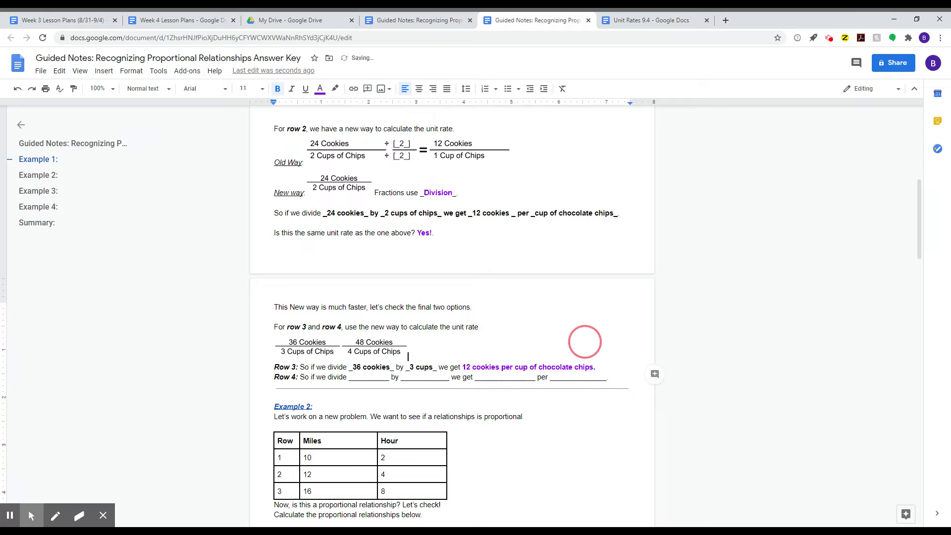
# - Move back over the Row 3 answers and up to the 48 cookies table cell
pyautogui.click(417, 366)
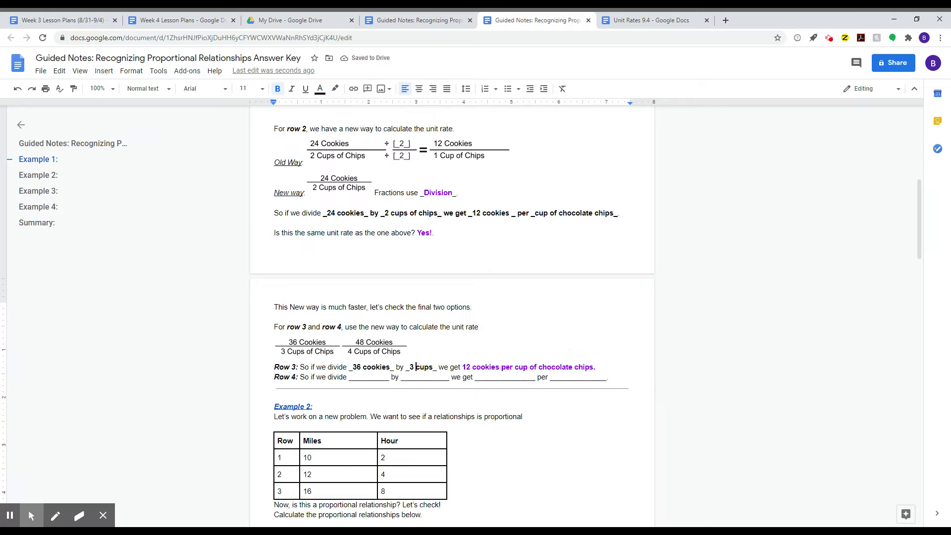
pyautogui.click(353, 377)
pyautogui.click(356, 367)
pyautogui.click(295, 377)
pyautogui.click(341, 328)
pyautogui.click(369, 354)
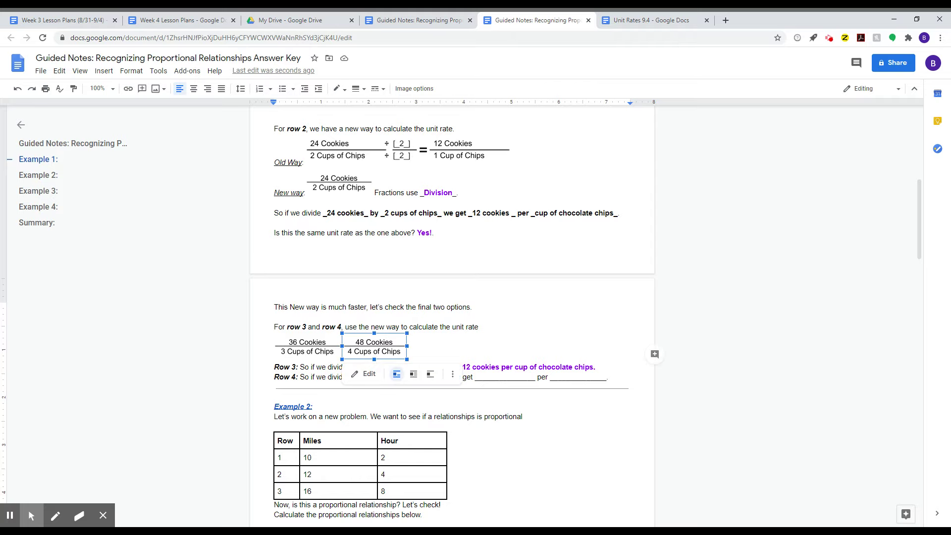
pyautogui.scroll(3, 369, 354)
pyautogui.scroll(2, 369, 354)
pyautogui.click(285, 216)
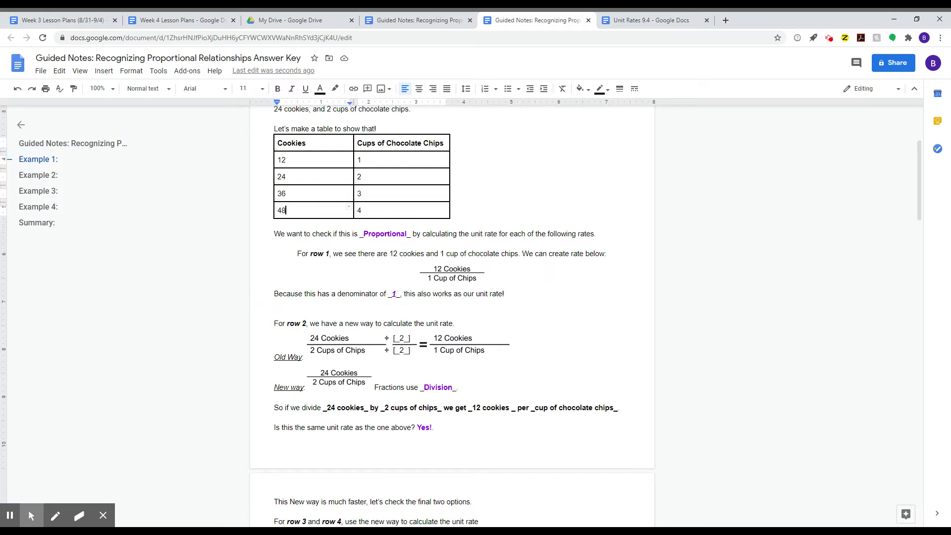
# - Change the Example 2 table's Hour heading to Hours
pyautogui.scroll(-13, 361, 356)
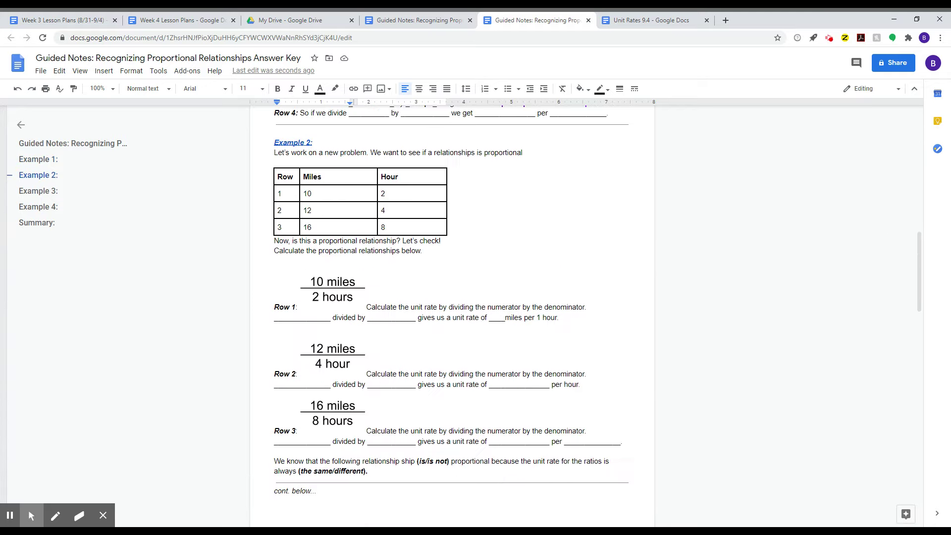
pyautogui.scroll(1, 341, 271)
pyautogui.scroll(-1, 341, 271)
pyautogui.click(417, 175)
pyautogui.write('s')
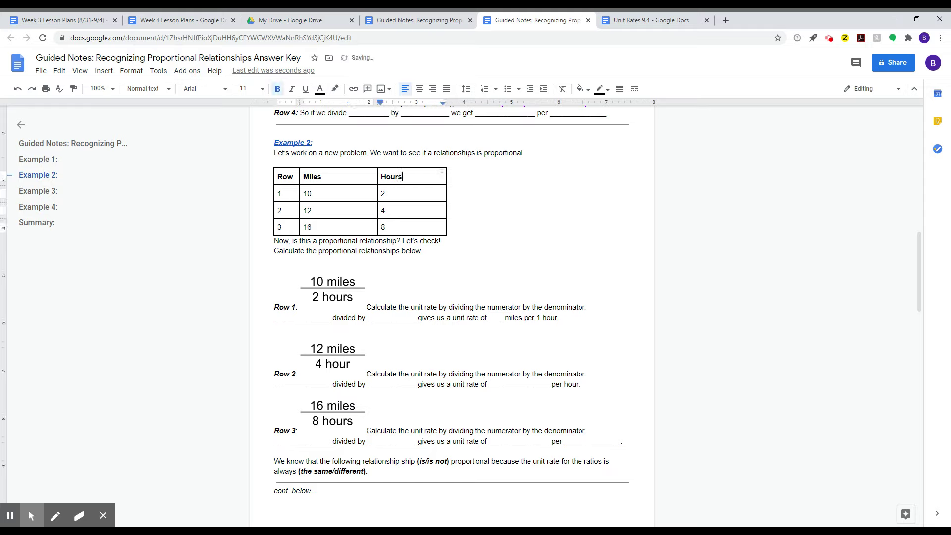
# - Review the table's miles and hours values (10/2, 12/4, 16/8) and move below the table
pyautogui.click(312, 193)
pyautogui.click(386, 195)
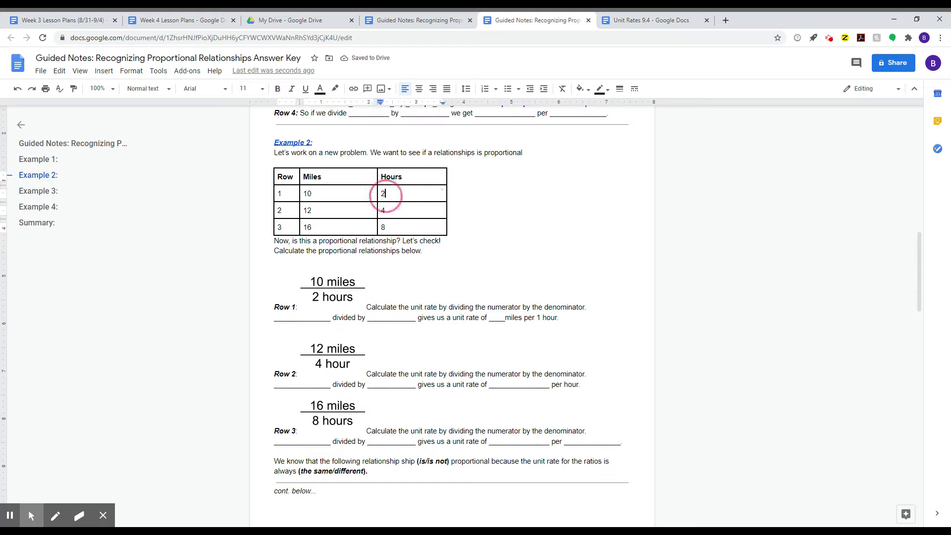
pyautogui.click(341, 195)
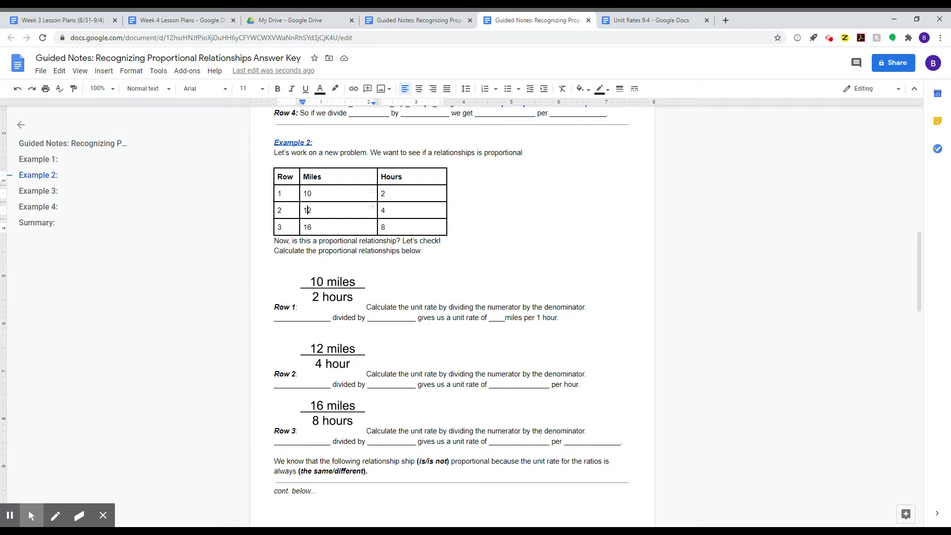
pyautogui.click(384, 210)
pyautogui.click(307, 226)
pyautogui.click(392, 225)
pyautogui.click(327, 299)
pyautogui.click(456, 223)
pyautogui.click(413, 121)
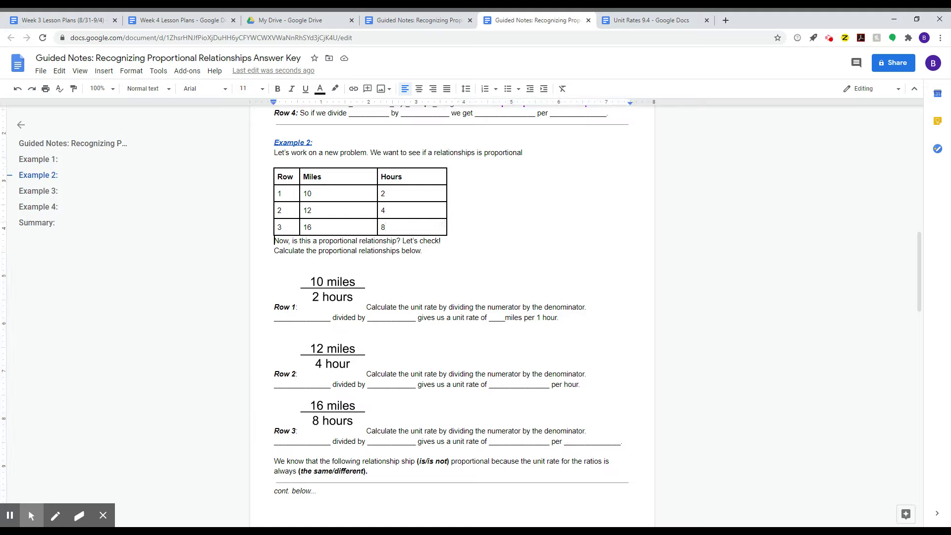
# - Add 'Hypothesize: Is this going to be a unit rate?' below the table, fixing its spelling
pyautogui.press('Return')
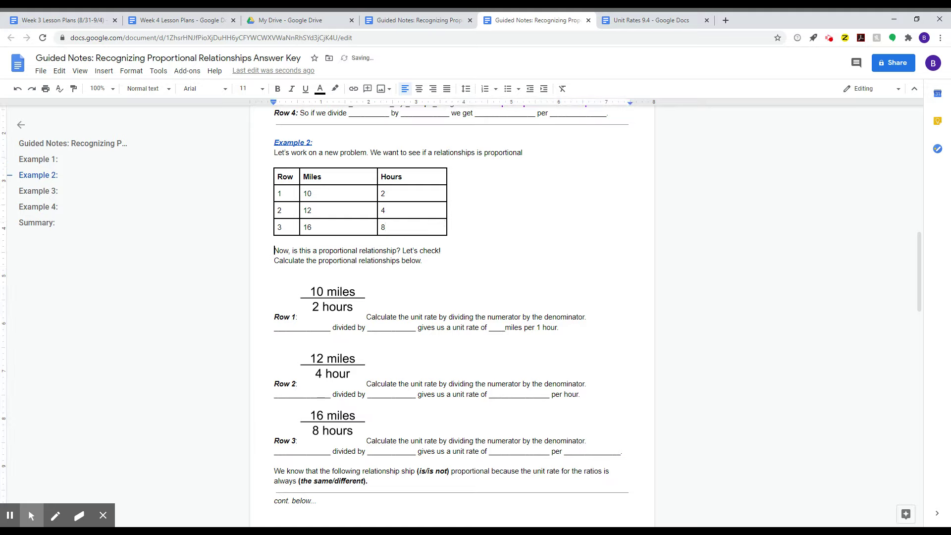
pyautogui.click(274, 241)
pyautogui.write('Hypothosize: Is this going to be a unit')
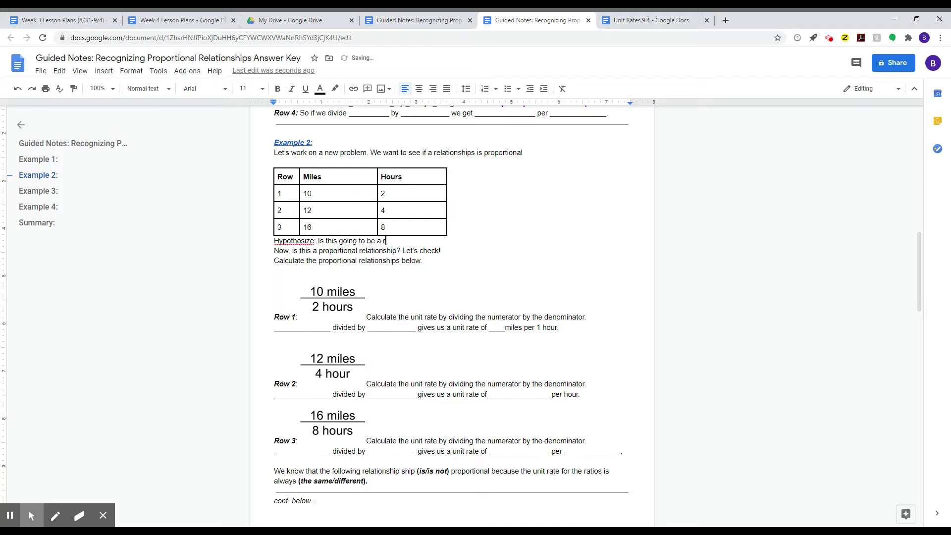
pyautogui.write(' rate?')
pyautogui.rightClick(304, 242)
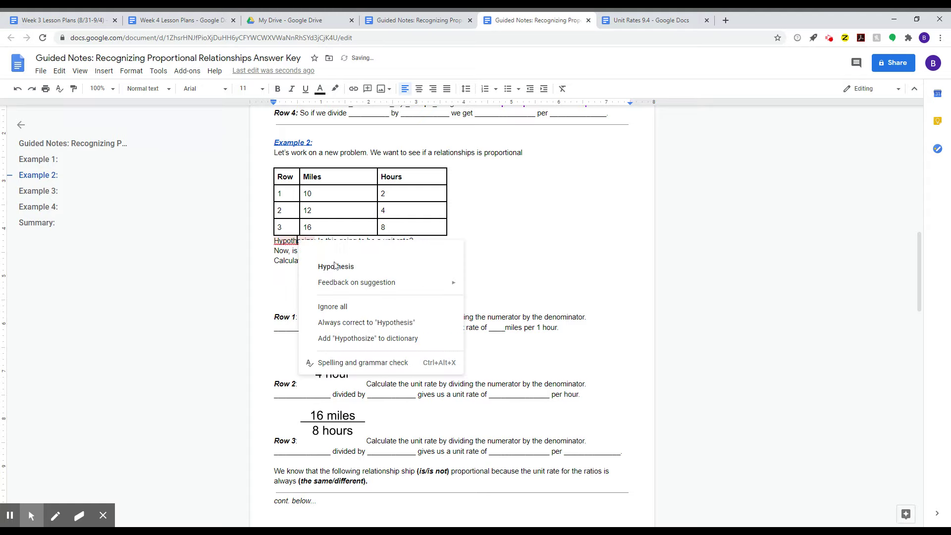
pyautogui.click(339, 263)
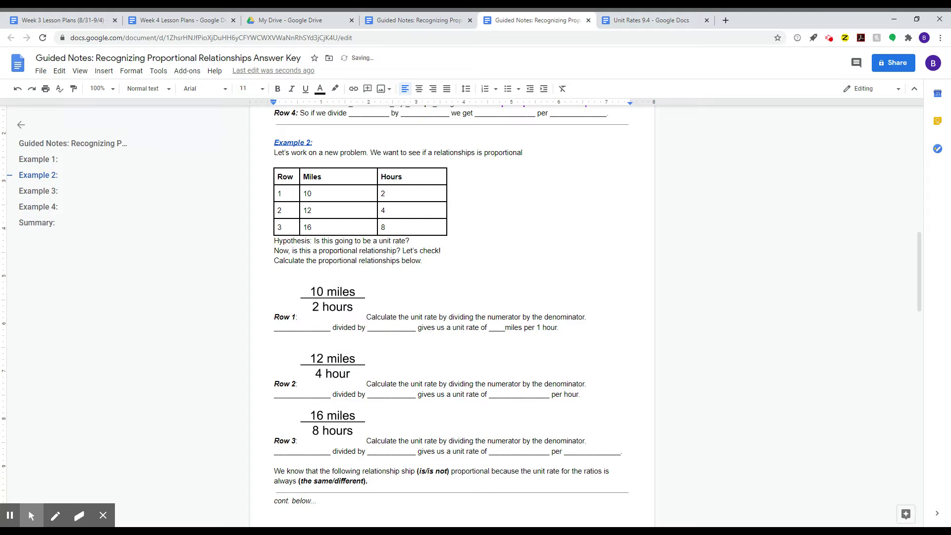
pyautogui.press('BackSpace')
pyautogui.write('e')
pyautogui.press('BackSpace')
pyautogui.press('BackSpace')
pyautogui.press('BackSpace')
pyautogui.write('ze')
pyautogui.press('BackSpace')
pyautogui.write(':')
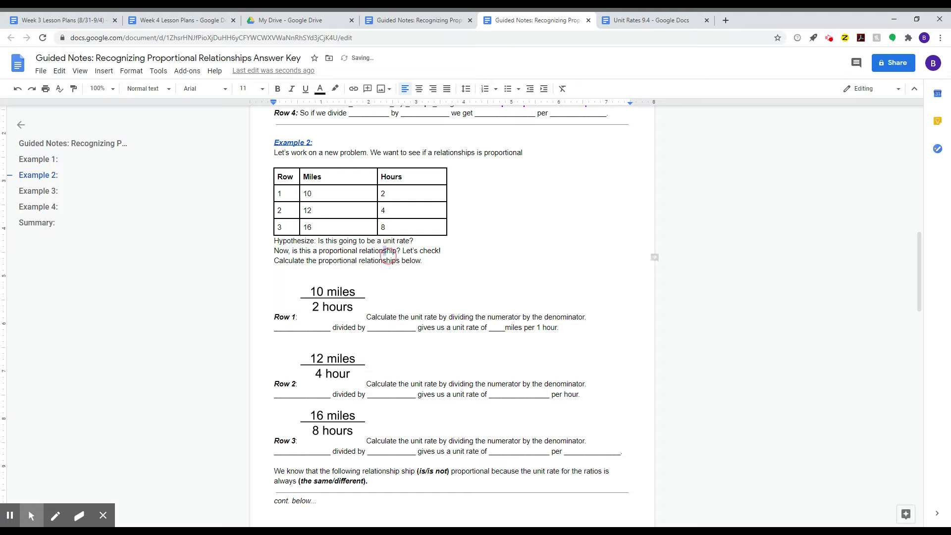
# - Make the 'Hypothesize:' label bold, italic and underlined
pyautogui.scroll(-1, 350, 312)
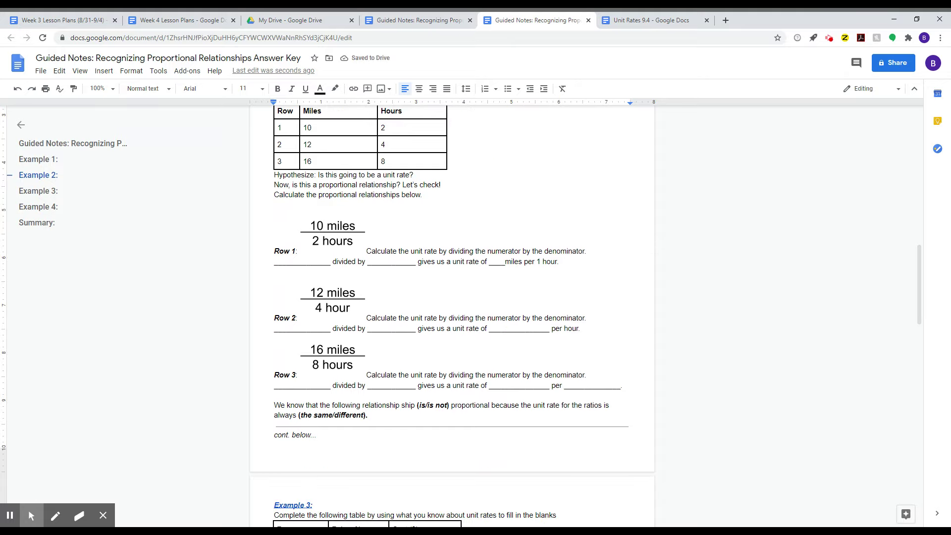
pyautogui.moveTo(409, 175); pyautogui.dragTo(413, 174)
pyautogui.click(414, 174)
pyautogui.moveTo(275, 174); pyautogui.dragTo(316, 174)
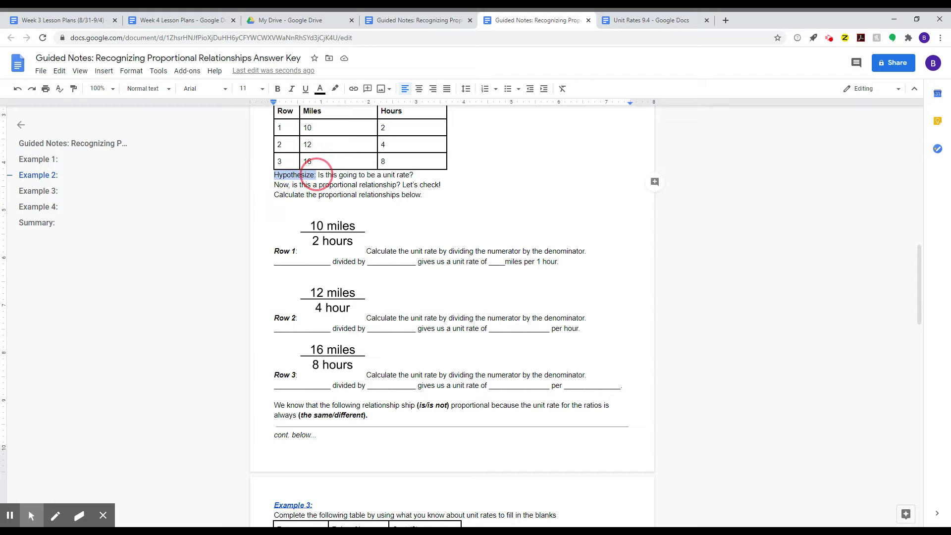
pyautogui.hotkey('ctrl', 'b')
pyautogui.hotkey('ctrl', 'i')
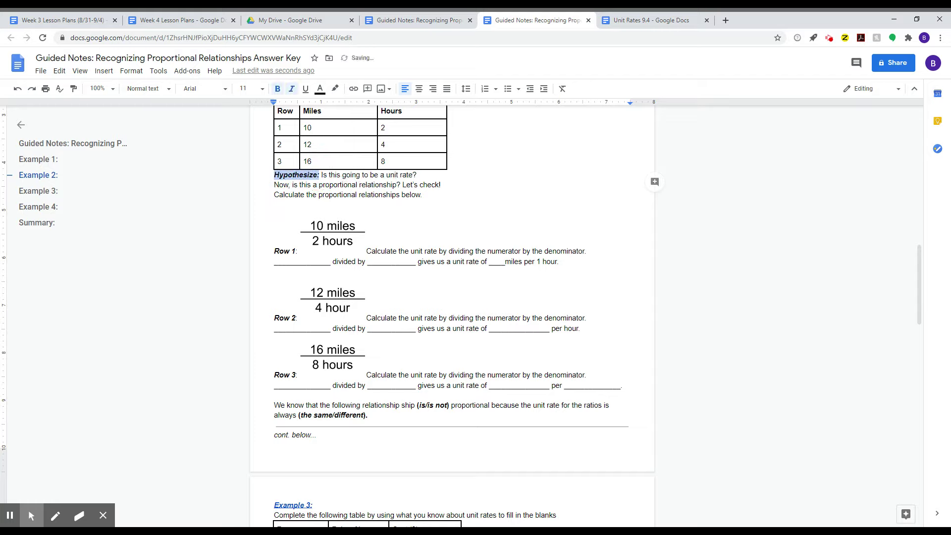
pyautogui.hotkey('ctrl', 'b')
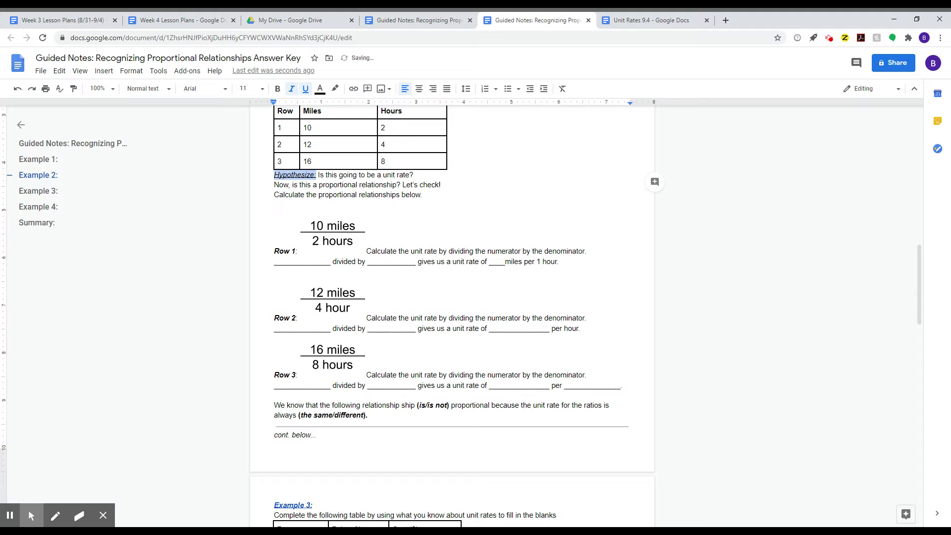
pyautogui.click(293, 174)
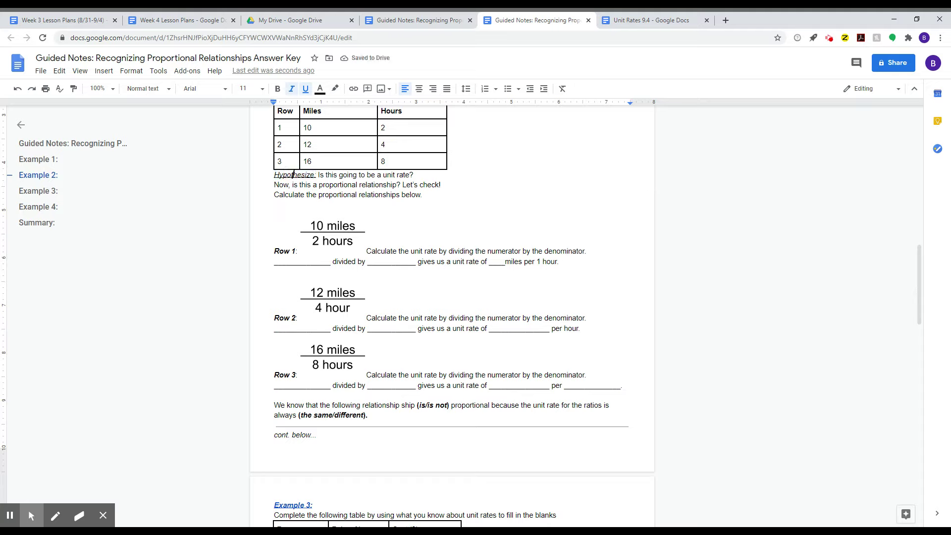
pyautogui.doubleClick(293, 174)
pyautogui.hotkey('ctrl', 'b')
pyautogui.click(274, 204)
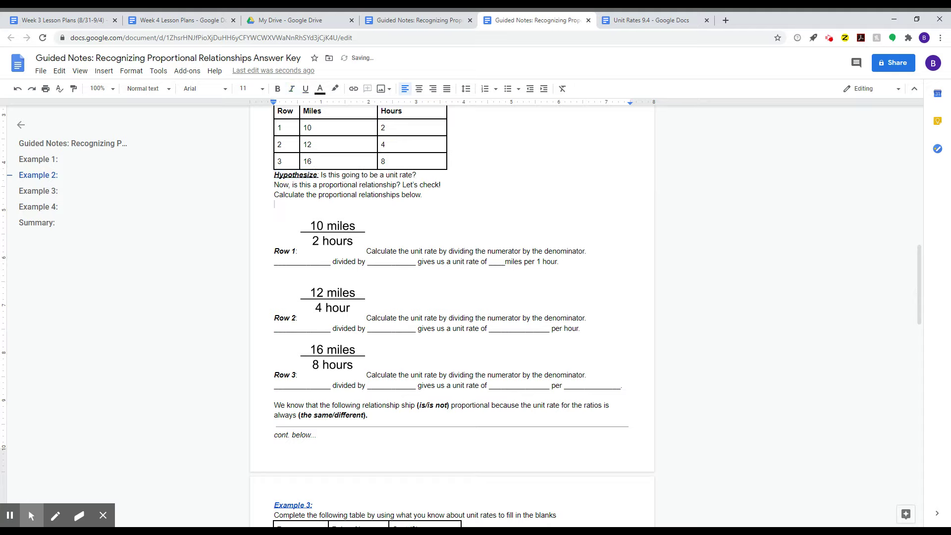
pyautogui.click(317, 228)
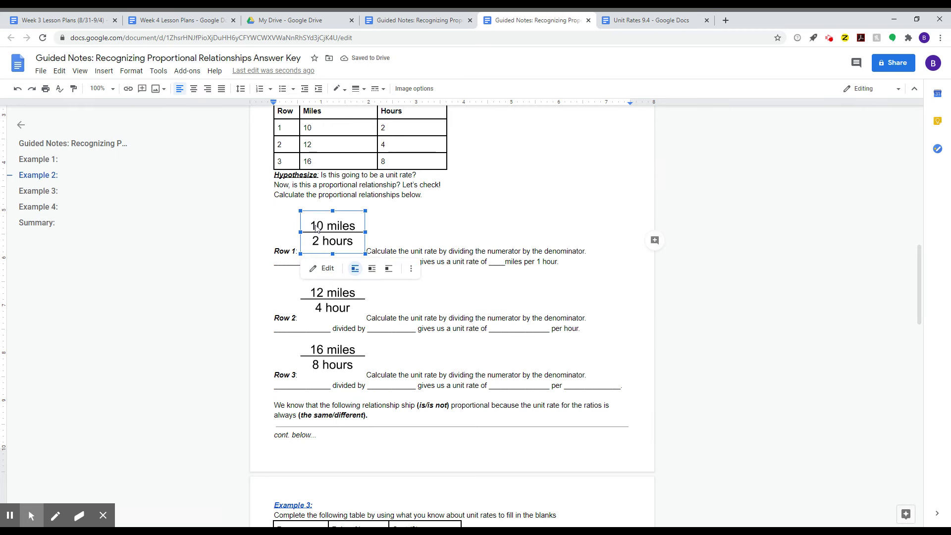
pyautogui.click(427, 252)
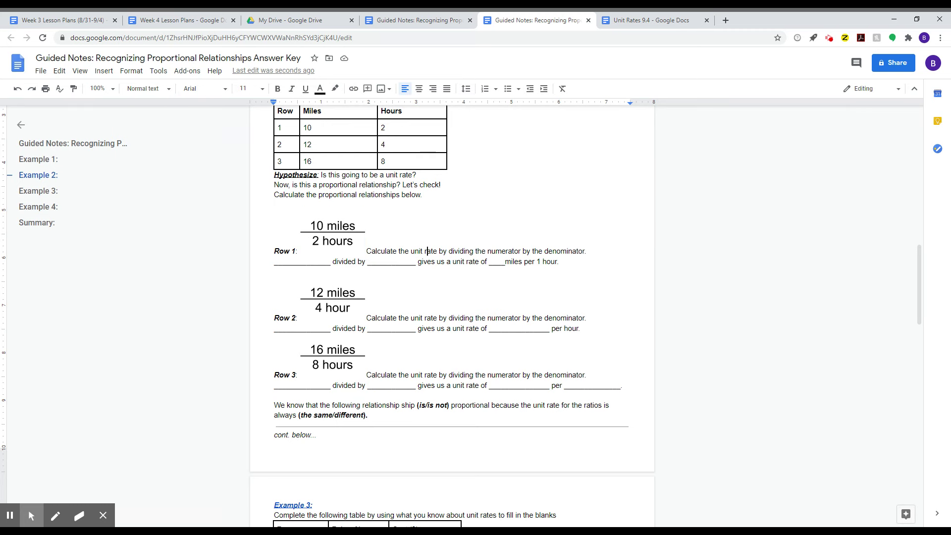
pyautogui.click(449, 252)
pyautogui.moveTo(449, 251); pyautogui.dragTo(582, 252)
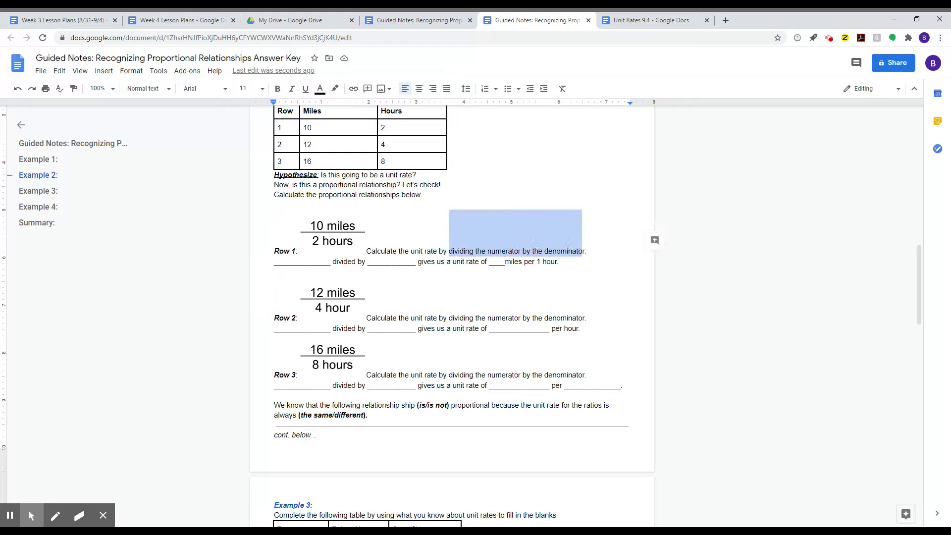
pyautogui.moveTo(582, 251); pyautogui.dragTo(585, 250)
pyautogui.doubleClick(327, 230)
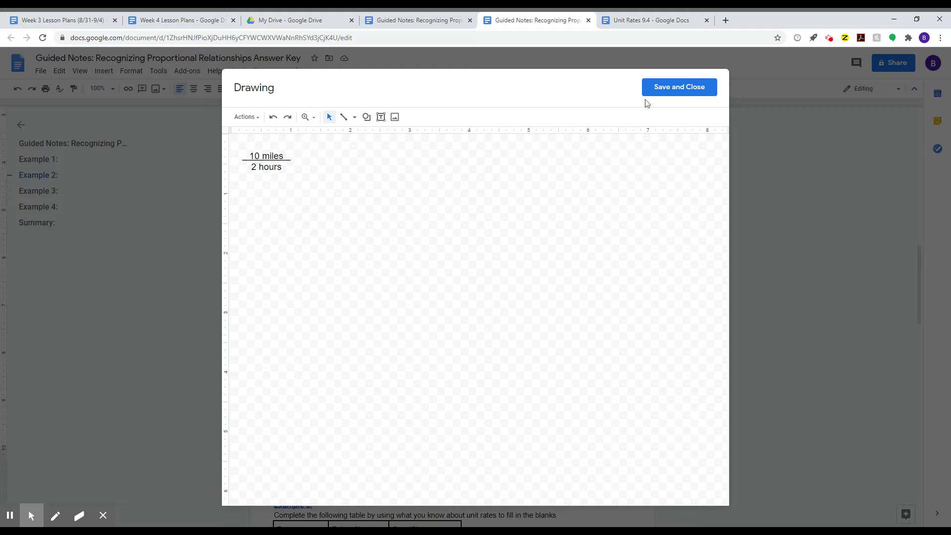
pyautogui.click(662, 90)
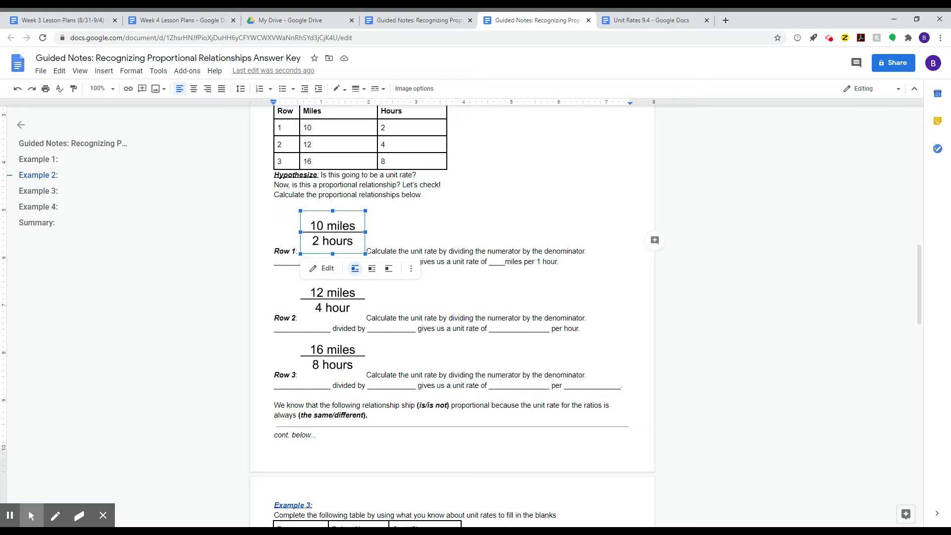
pyautogui.press('Escape')
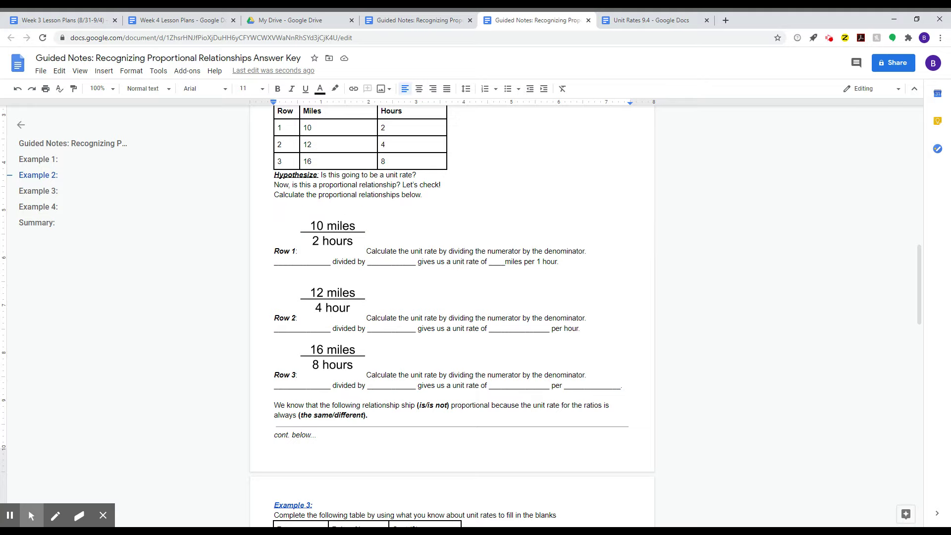
pyautogui.doubleClick(302, 261)
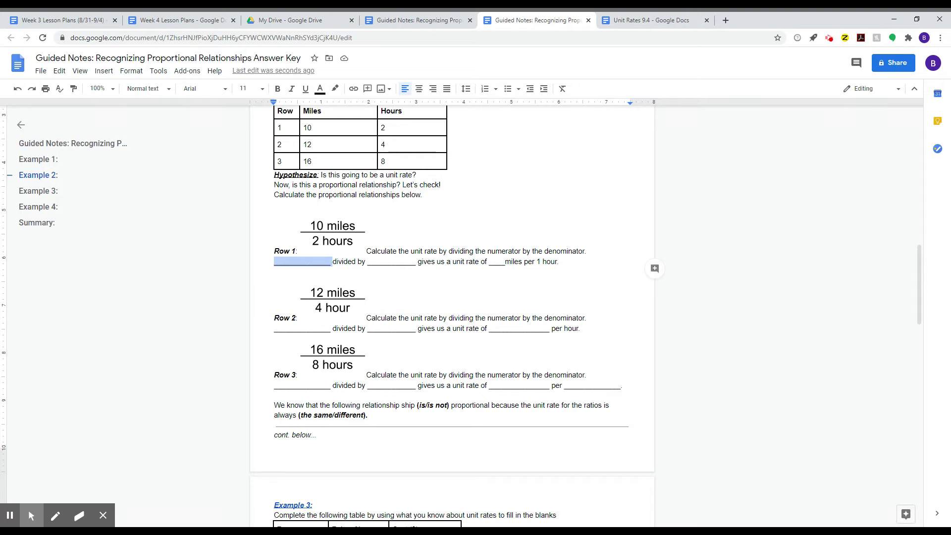
# - Fill Row 1's blanks with 10 miles and 2 hours, both in bold
pyautogui.write('10 m')
pyautogui.write('iles')
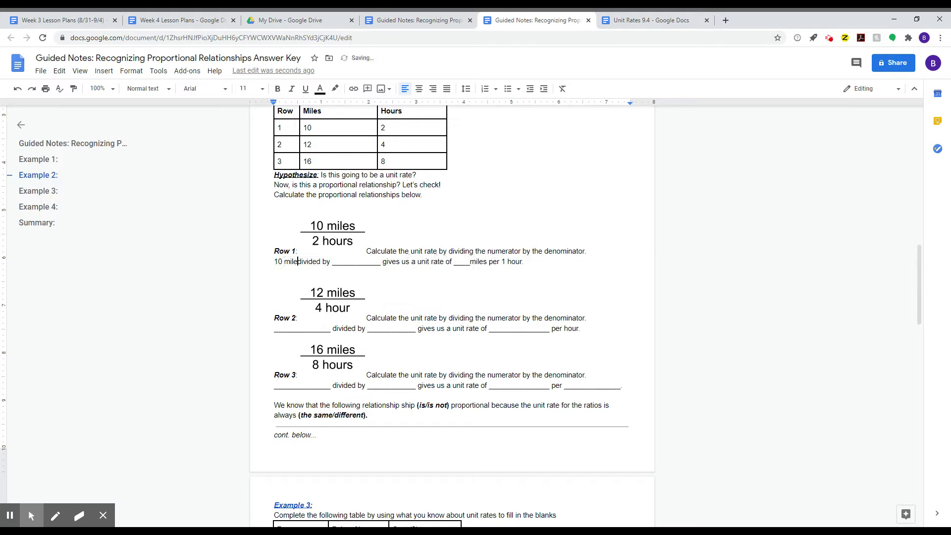
pyautogui.doubleClick(343, 263)
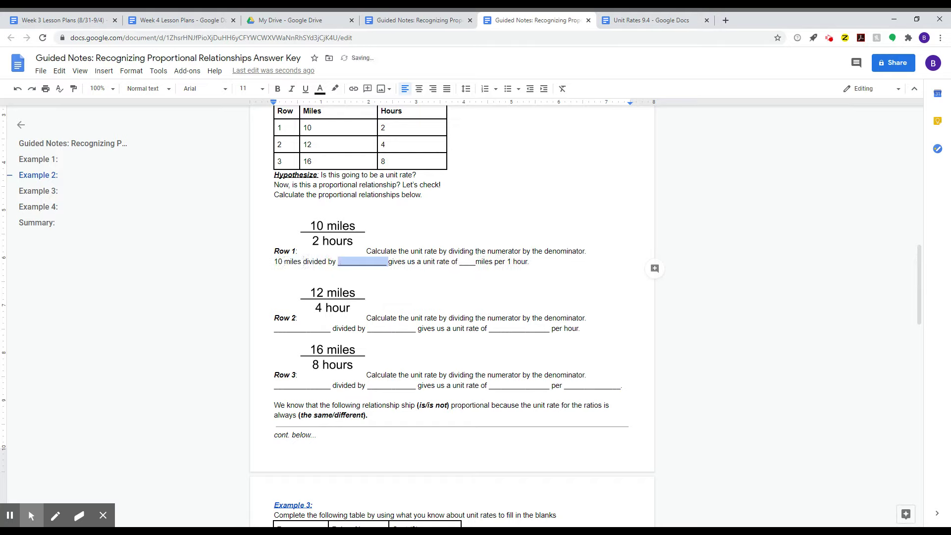
pyautogui.write('2 hours')
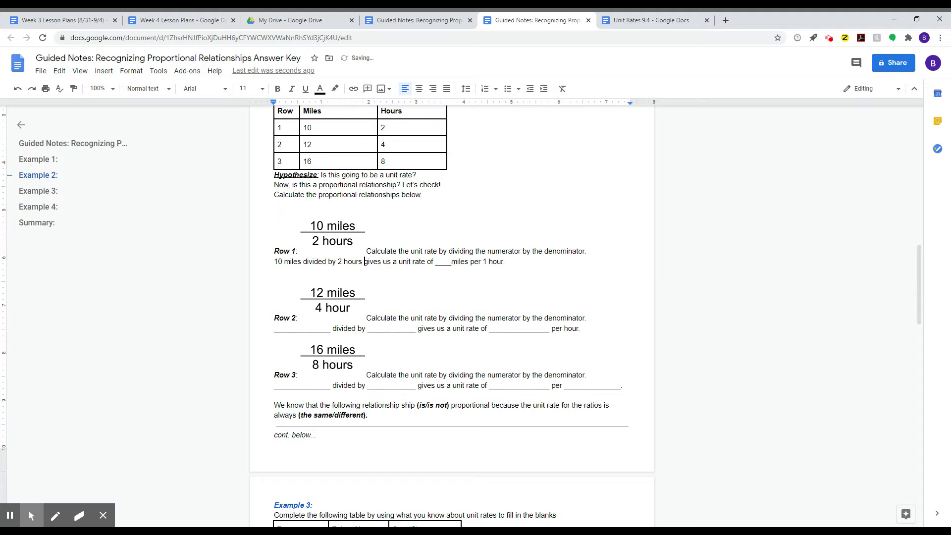
pyautogui.moveTo(274, 261); pyautogui.dragTo(303, 262)
pyautogui.hotkey('ctrl', 'b')
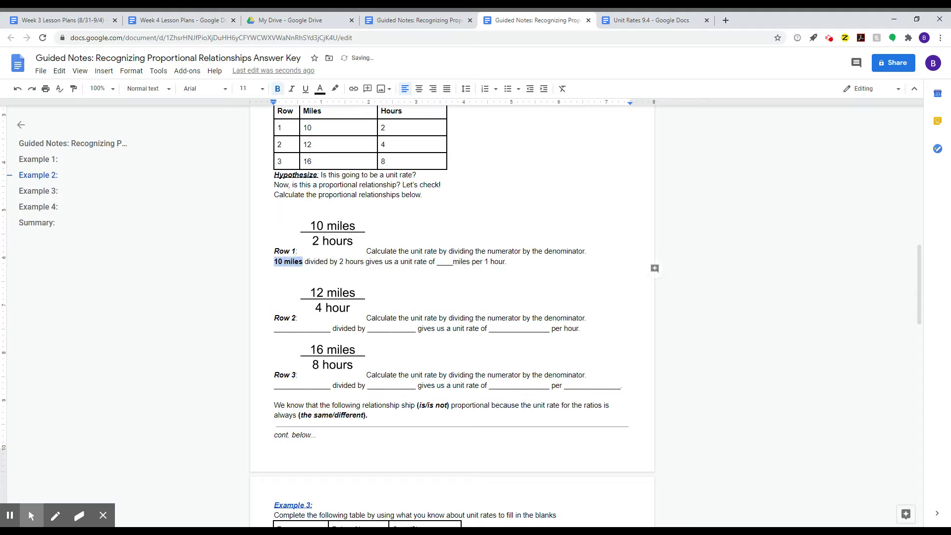
pyautogui.moveTo(340, 262); pyautogui.dragTo(364, 262)
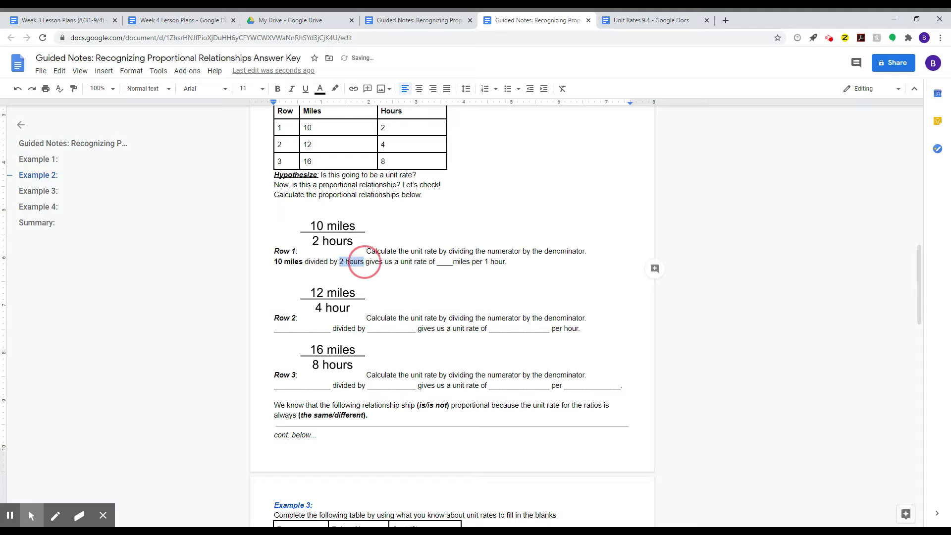
pyautogui.hotkey('ctrl', 'b')
# - Enter a bold 5 as Row 1's unit rate
pyautogui.moveTo(439, 262); pyautogui.dragTo(474, 262)
pyautogui.click(446, 262)
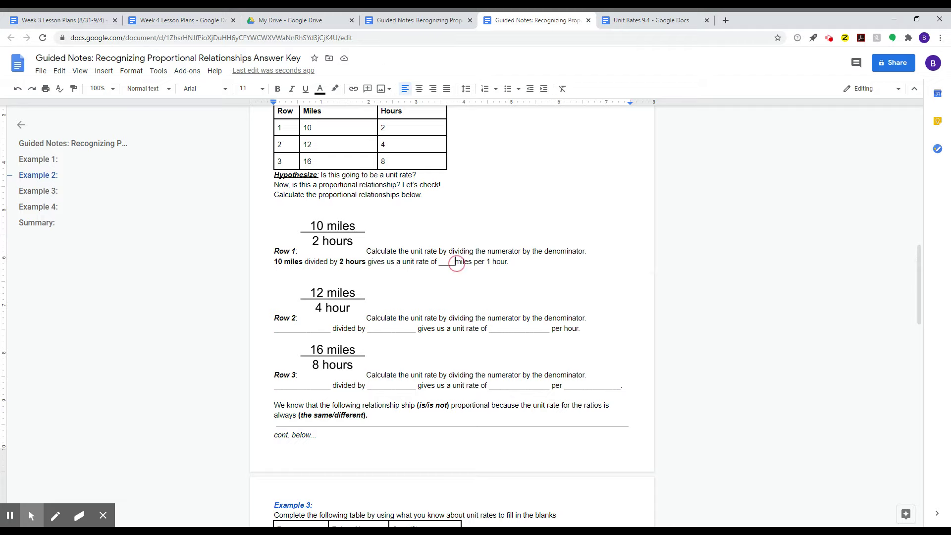
pyautogui.doubleClick(447, 262)
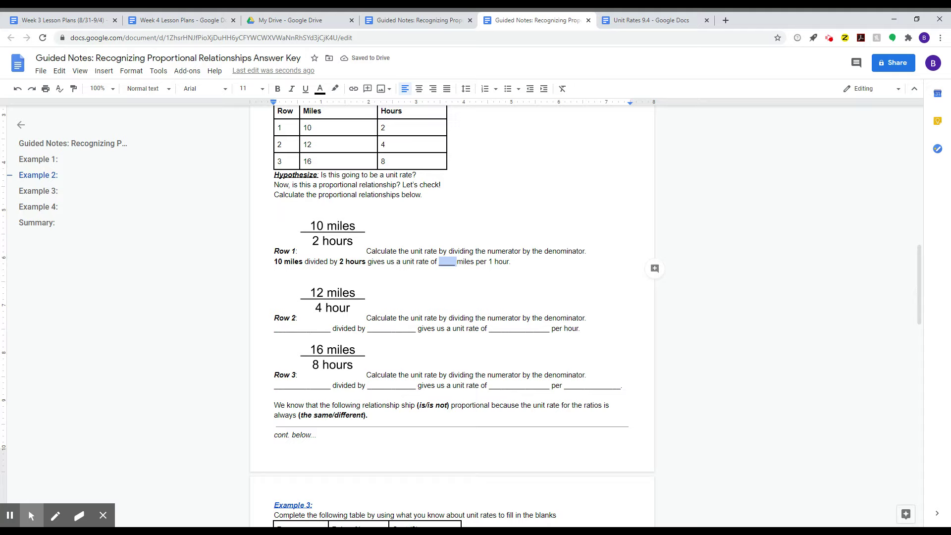
pyautogui.write('5')
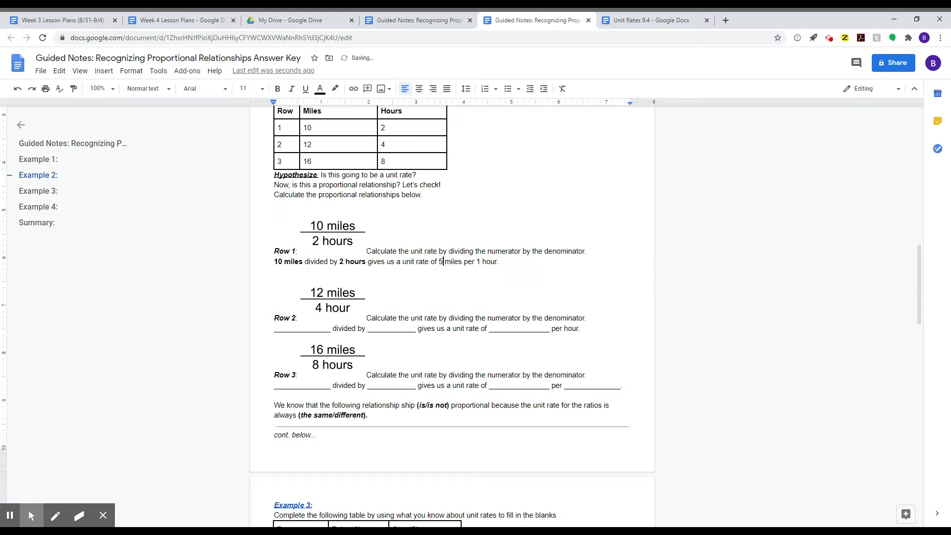
pyautogui.hotkey('ctrl', 'b')
# - Bold 'miles per 1 hour.' in Row 1's answer
pyautogui.doubleClick(303, 328)
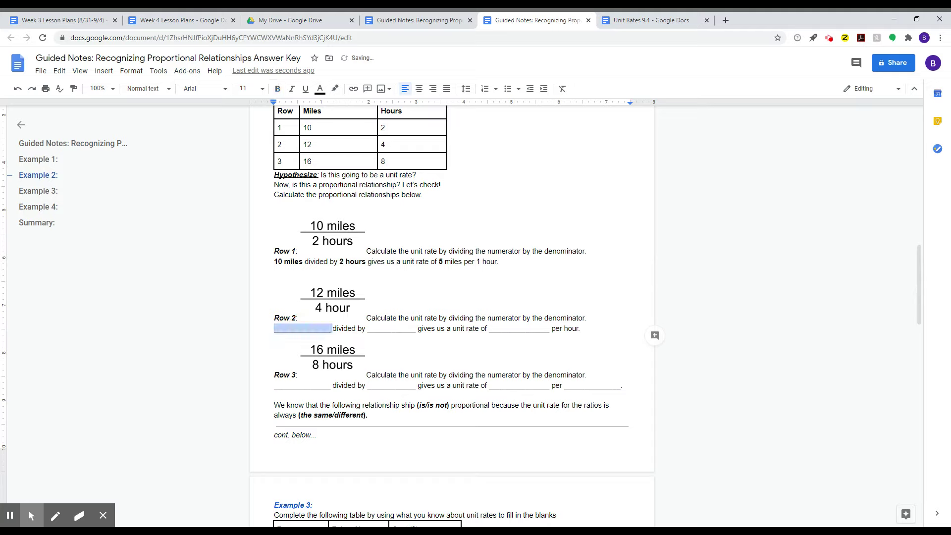
pyautogui.doubleClick(392, 328)
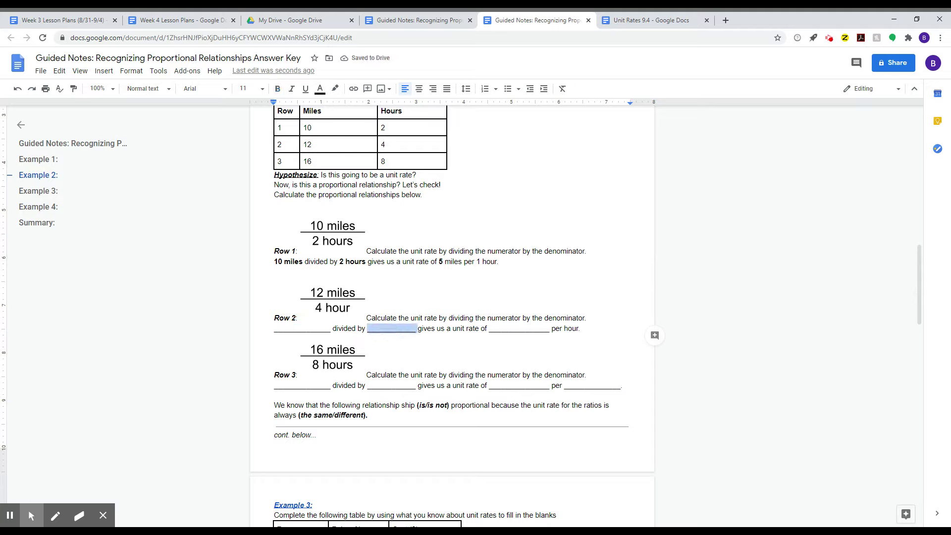
pyautogui.click(299, 328)
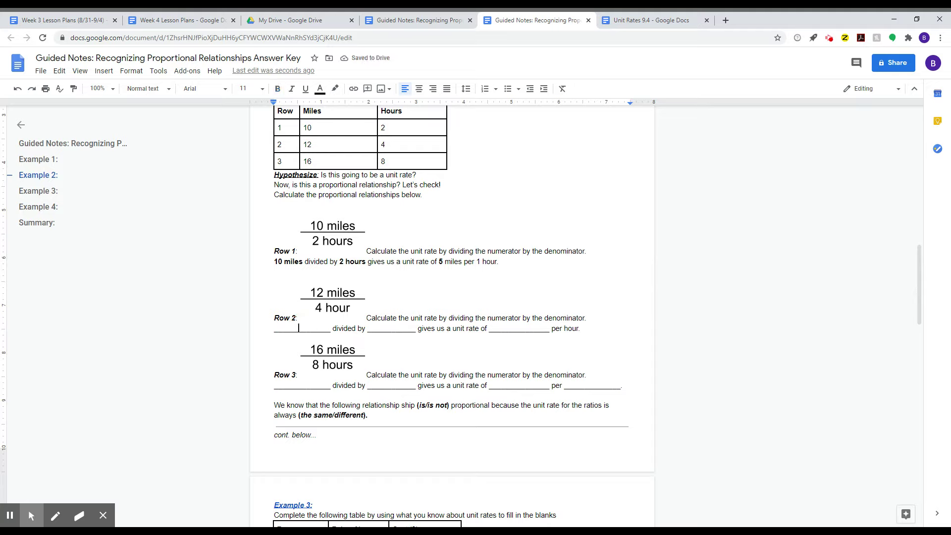
pyautogui.moveTo(446, 263)
pyautogui.mouseDown()
pyautogui.moveTo(514, 268)
pyautogui.moveTo(444, 263)
pyautogui.mouseUp()
pyautogui.click(497, 263)
pyautogui.hotkey('ctrl', 'b')
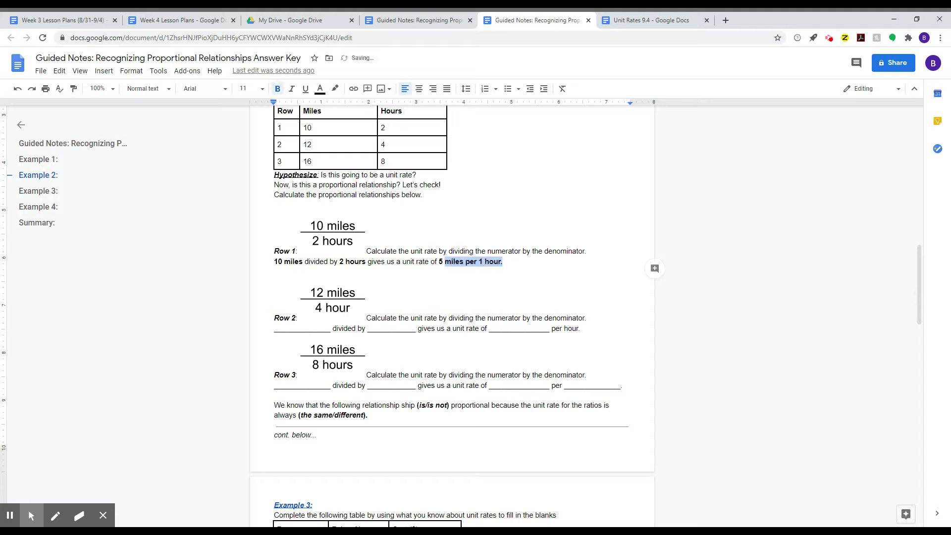
pyautogui.click(483, 318)
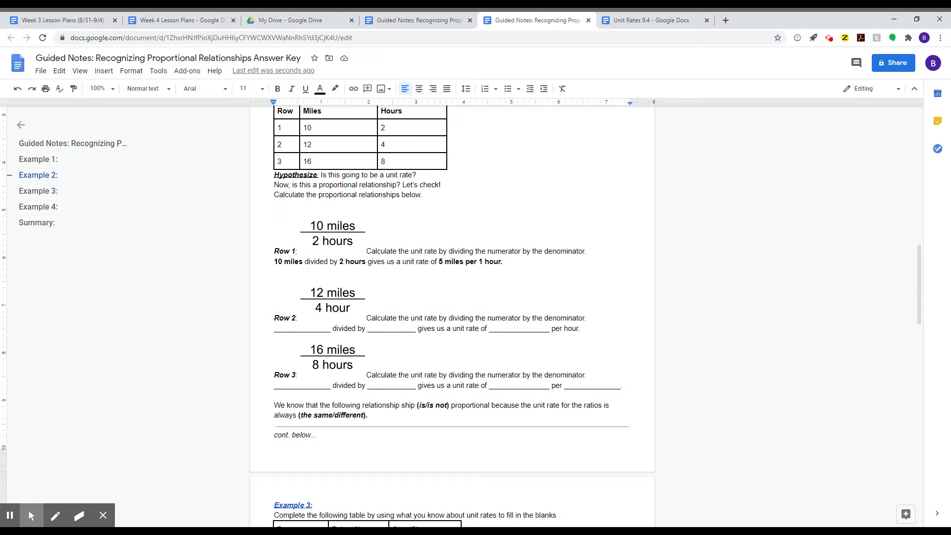
pyautogui.click(290, 329)
# - Fill Row 2's blanks with 12 miles and 4 hours
pyautogui.tripleClick(291, 329)
pyautogui.doubleClick(292, 328)
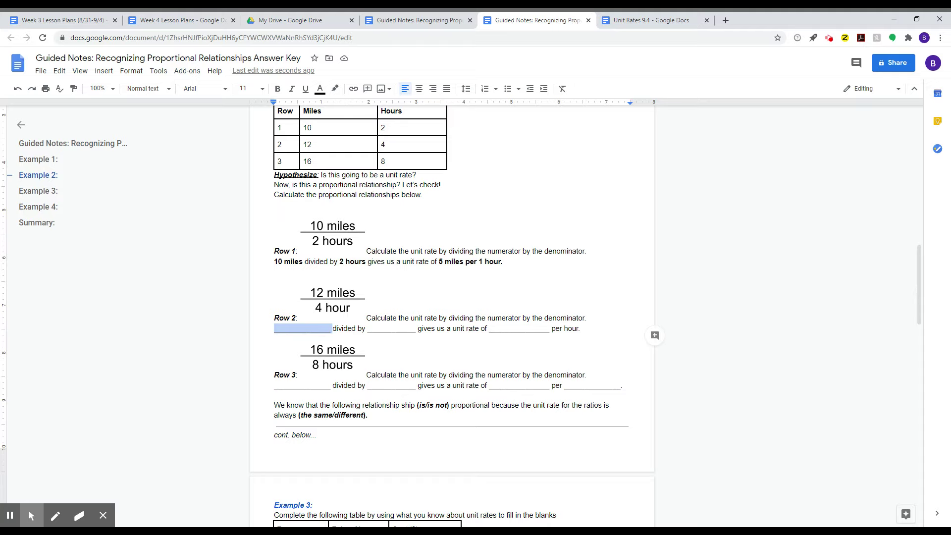
pyautogui.write('12 miles')
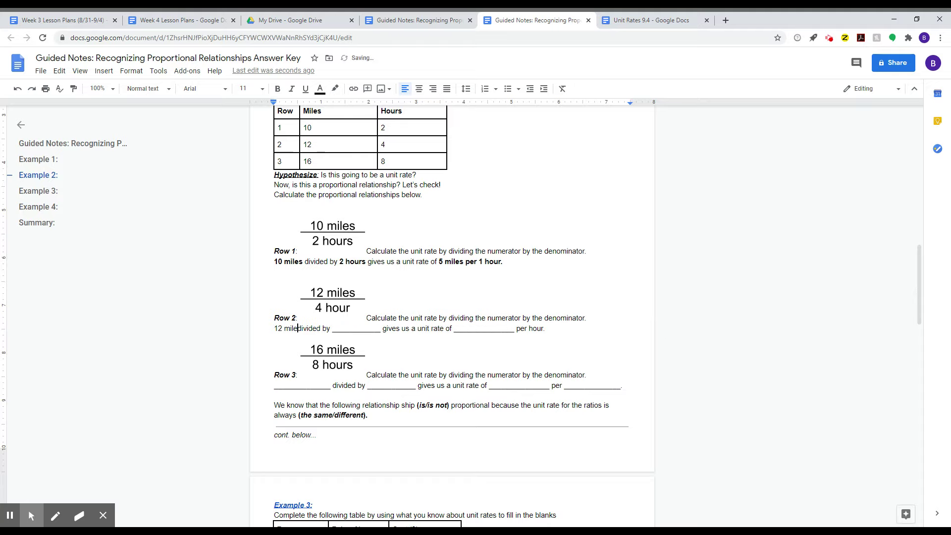
pyautogui.doubleClick(356, 329)
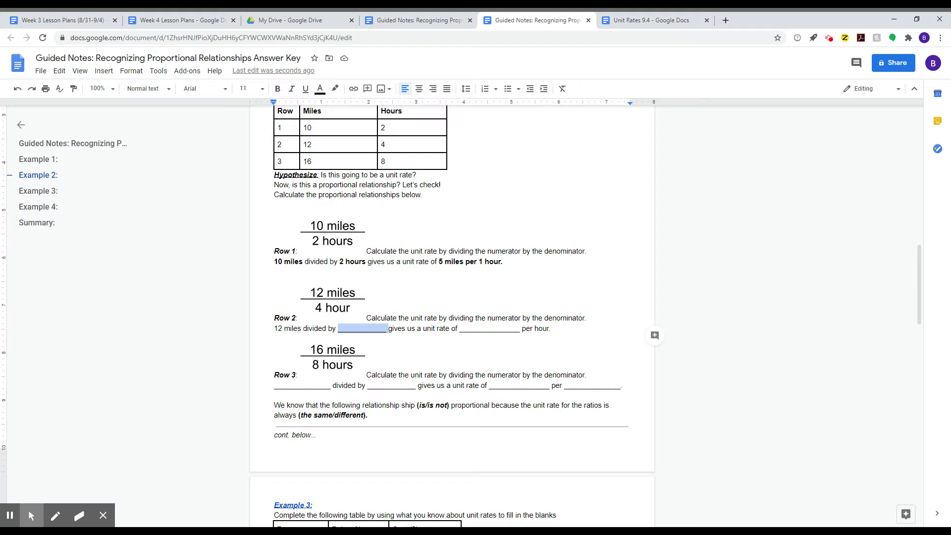
pyautogui.hotkey('shift', 'Left')
pyautogui.write('4 hours')
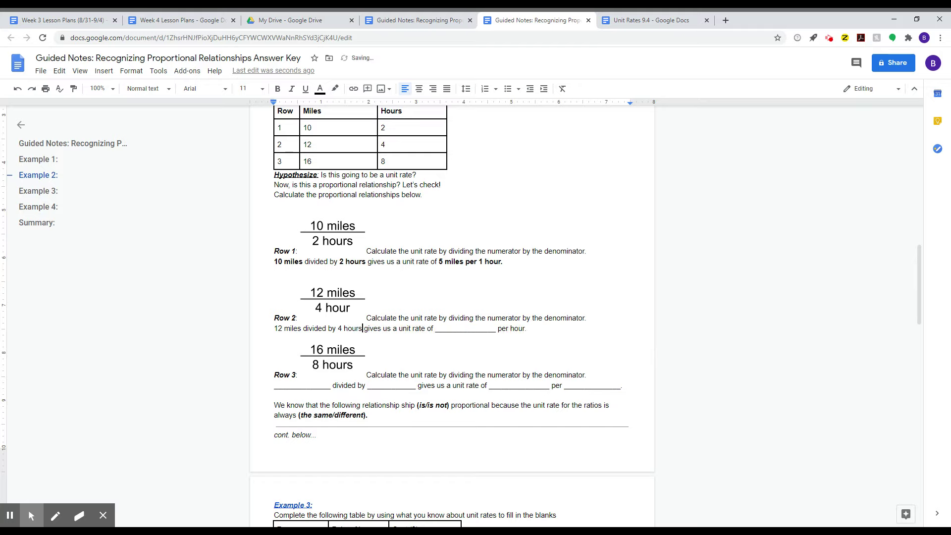
# - Enter 3 miles as Row 2's unit rate and bold '3 miles per hour'
pyautogui.doubleClick(466, 329)
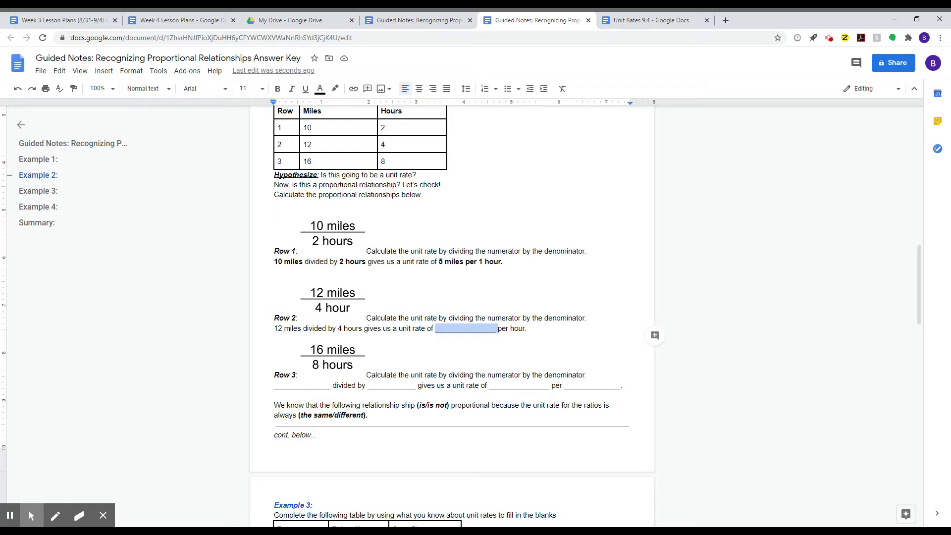
pyautogui.write('3 miles')
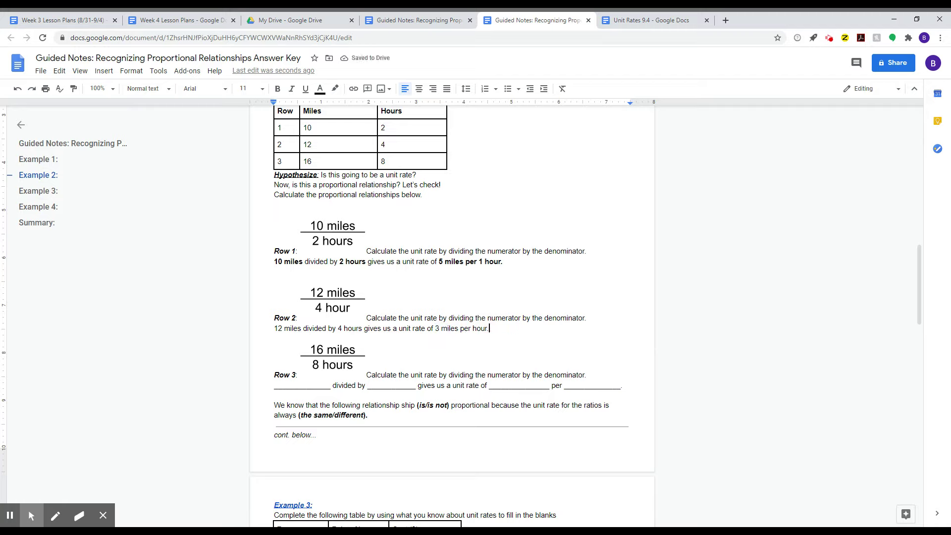
pyautogui.moveTo(488, 329); pyautogui.dragTo(436, 328)
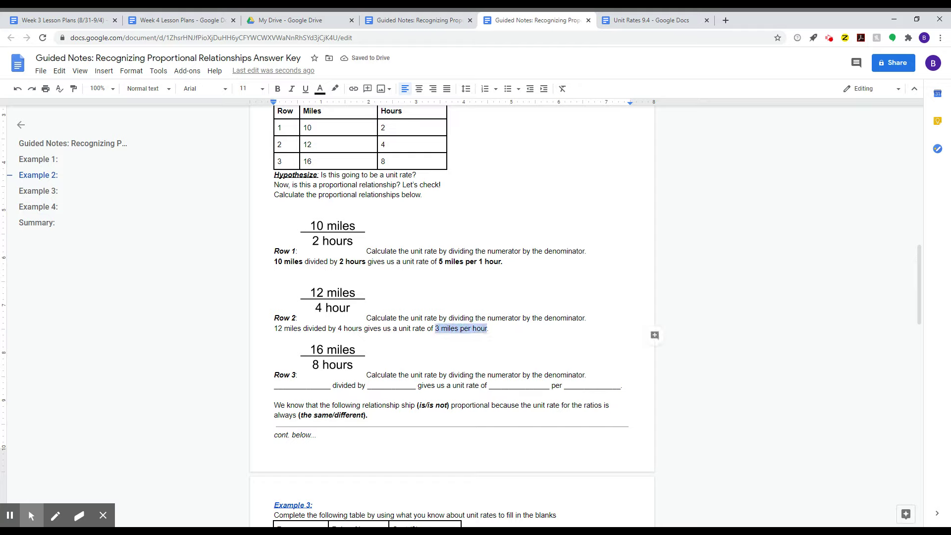
pyautogui.hotkey('ctrl', 'b')
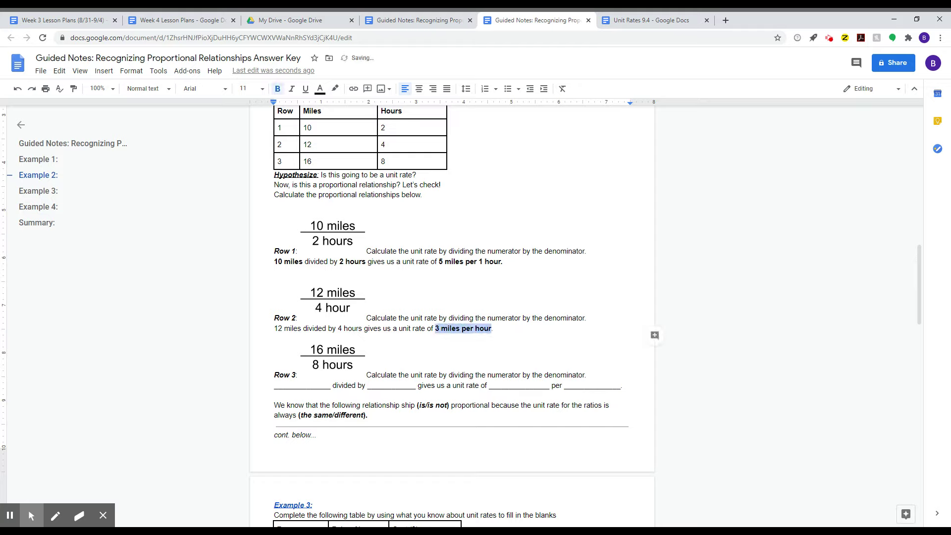
# - Make 12 miles and 4 hours in Row 2 bold
pyautogui.moveTo(283, 328); pyautogui.dragTo(363, 329)
pyautogui.hotkey('ctrl', 'b')
pyautogui.hotkey('ctrl', 'b')
pyautogui.click(397, 375)
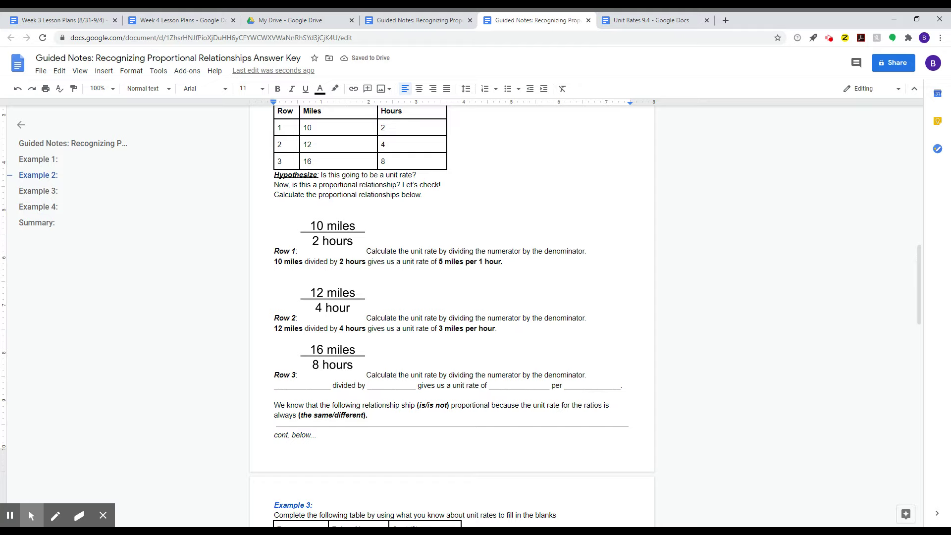
pyautogui.moveTo(441, 328); pyautogui.dragTo(483, 319)
pyautogui.moveTo(438, 261); pyautogui.dragTo(501, 261)
# - Scroll back to review the Example 1 and Example 2 Row 1 answers
pyautogui.click(479, 261)
pyautogui.scroll(1, 452, 297)
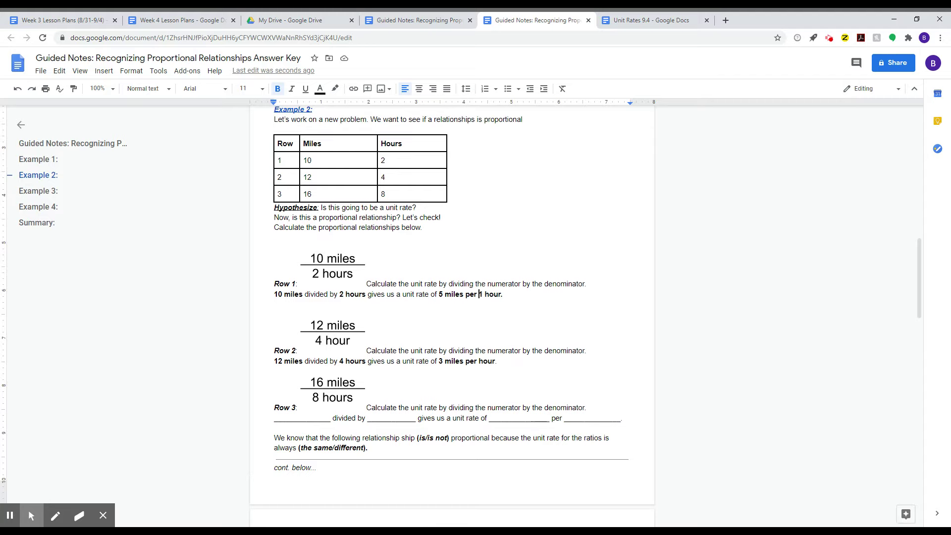
pyautogui.scroll(-1, 452, 297)
pyautogui.scroll(1, 451, 298)
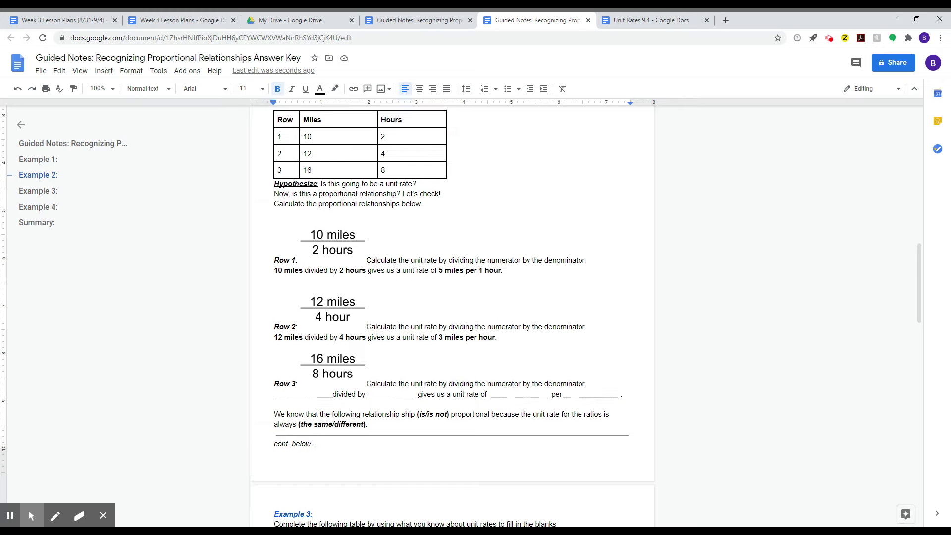
pyautogui.click(479, 294)
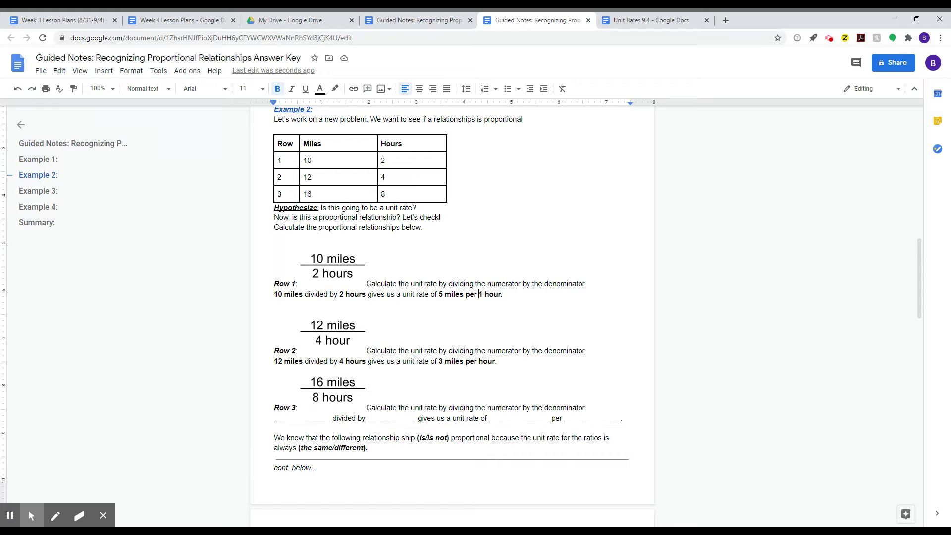
pyautogui.scroll(-2, 452, 317)
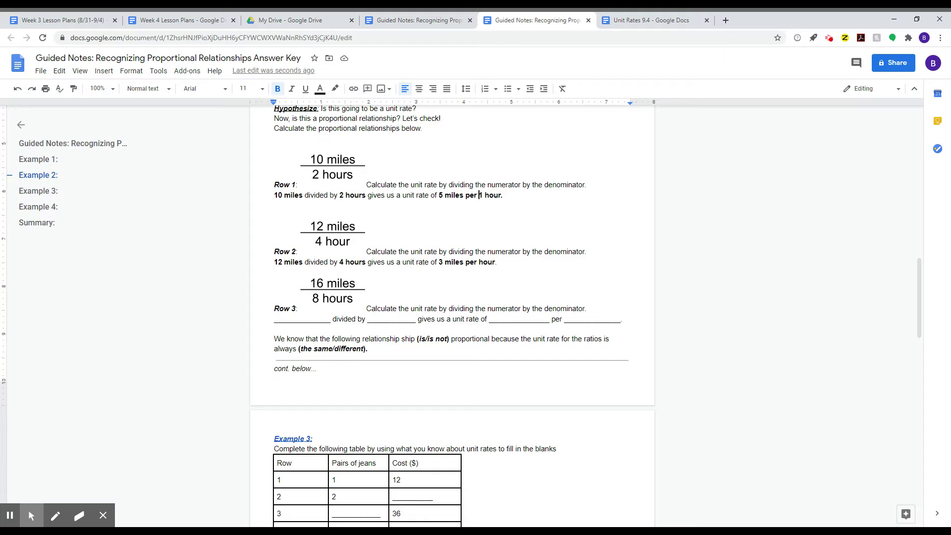
pyautogui.scroll(10, 451, 317)
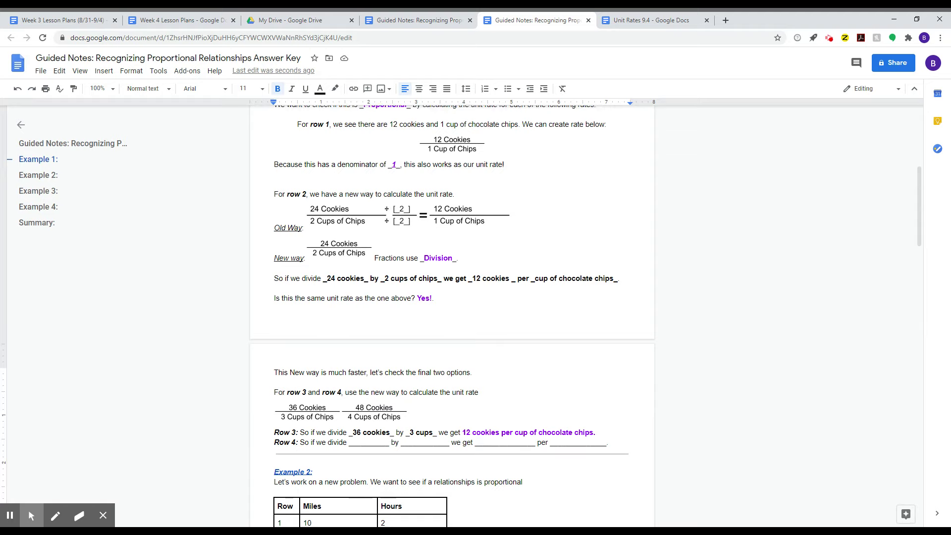
pyautogui.scroll(-2, 452, 317)
pyautogui.click(279, 343)
pyautogui.moveTo(274, 344); pyautogui.dragTo(298, 343)
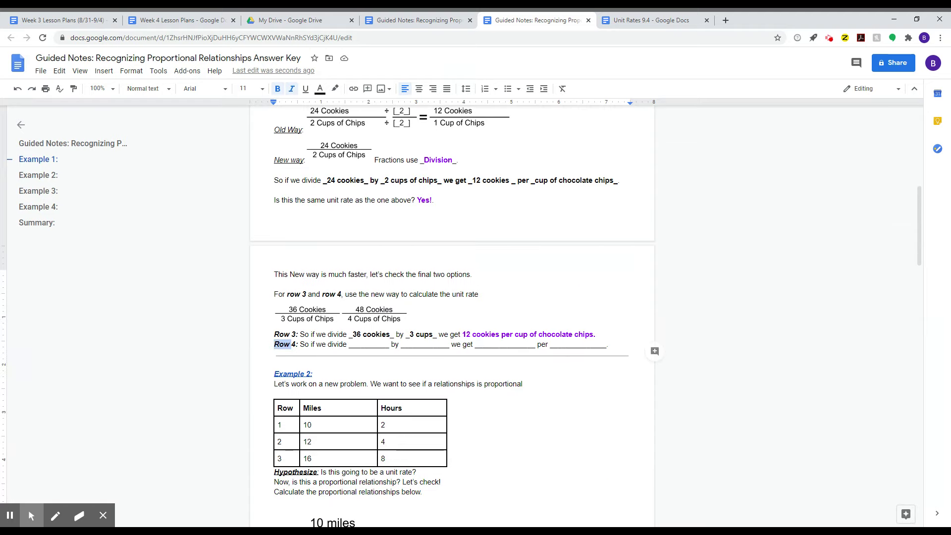
# - Scroll down past Example 2 to the Example 3 jeans table
pyautogui.scroll(-5, 452, 317)
pyautogui.scroll(-6, 452, 317)
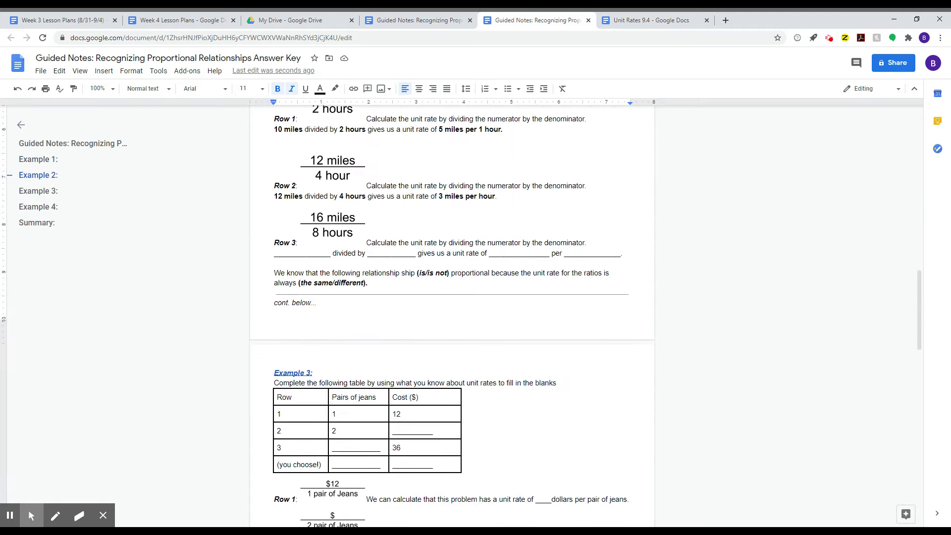
pyautogui.scroll(-1, 452, 317)
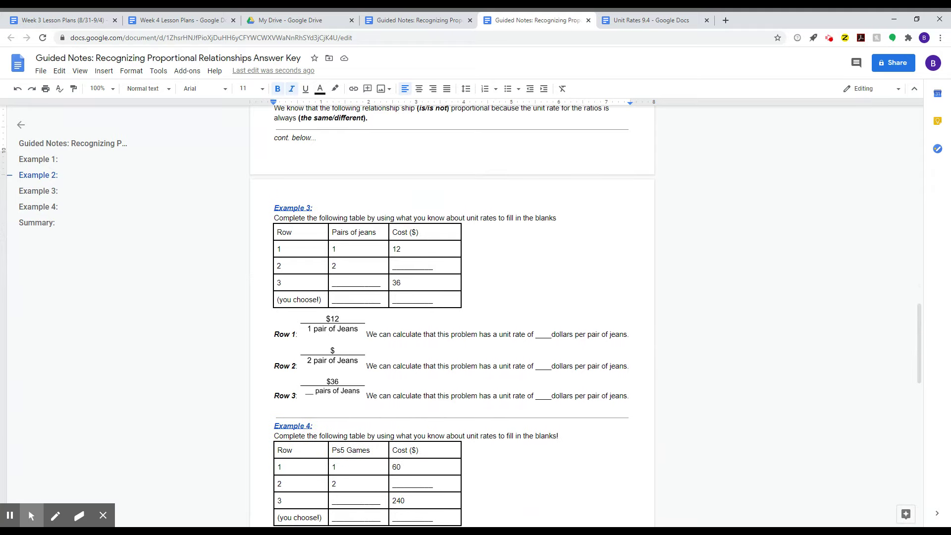
pyautogui.scroll(-1, 452, 317)
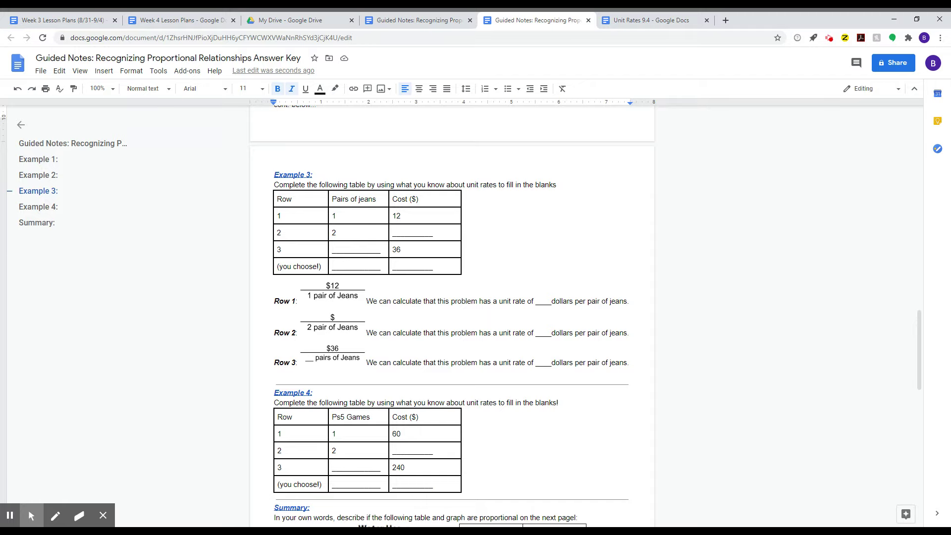
pyautogui.scroll(-1, 452, 317)
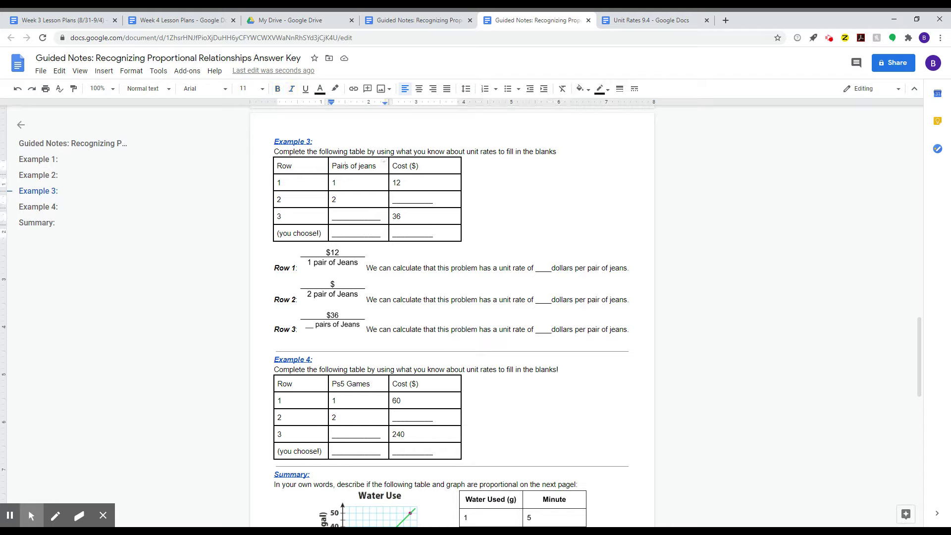
# - Inspect the jeans table's Pairs and Cost headers and row 1 and 2 values
pyautogui.doubleClick(400, 166)
pyautogui.doubleClick(346, 169)
pyautogui.doubleClick(406, 200)
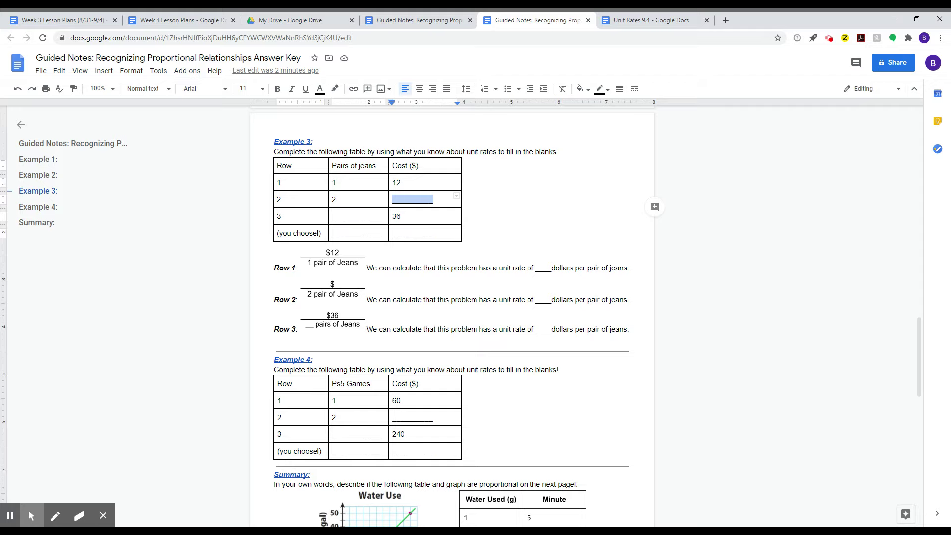
pyautogui.click(333, 182)
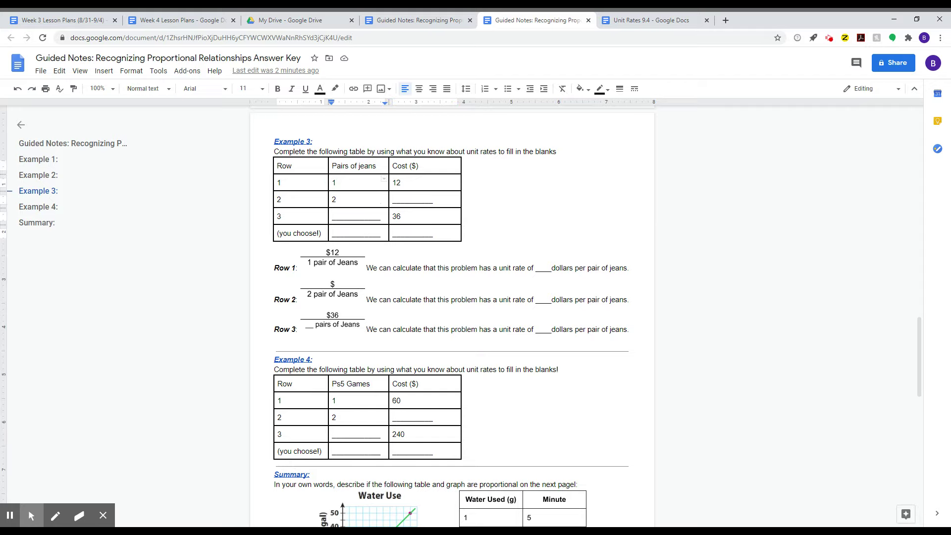
pyautogui.doubleClick(334, 183)
pyautogui.click(334, 198)
pyautogui.click(403, 190)
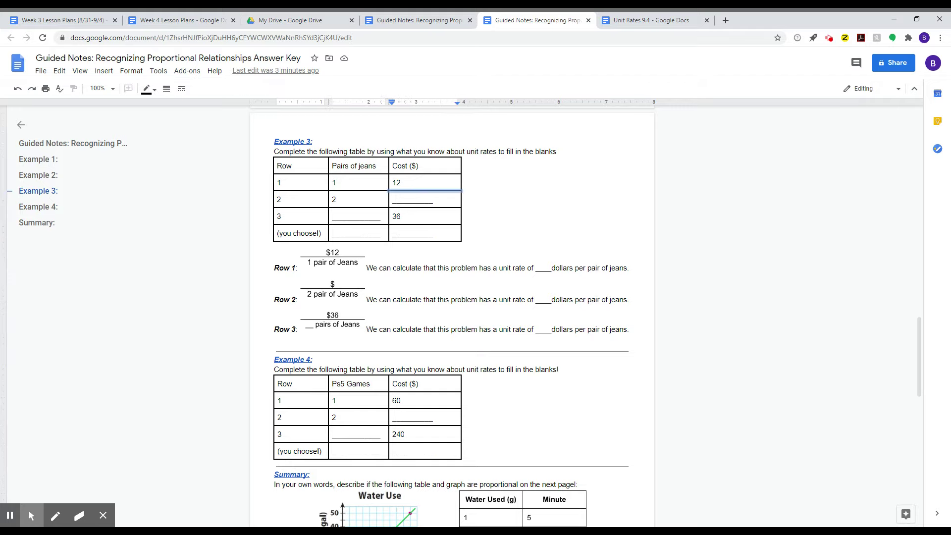
# - Enter a bold 24 in row 2's Cost cell
pyautogui.doubleClick(412, 199)
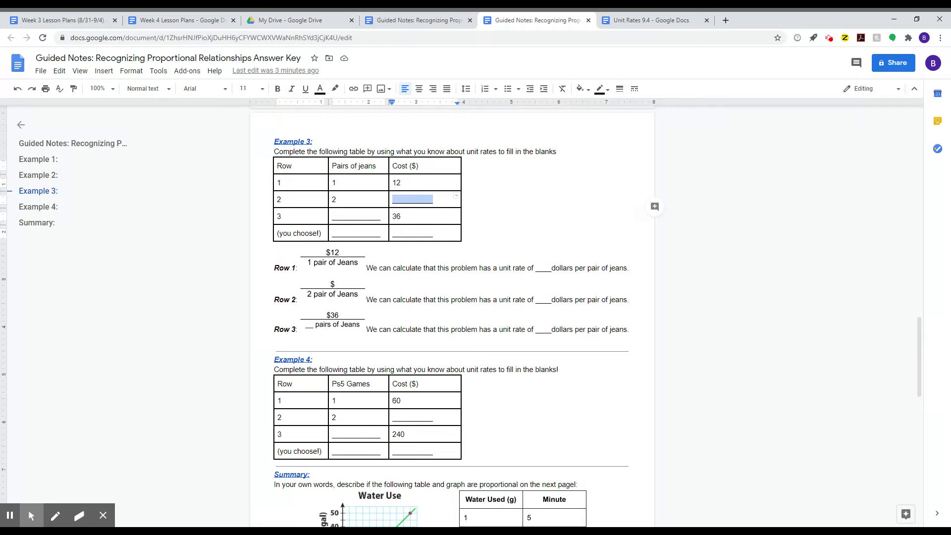
pyautogui.click(396, 182)
pyautogui.doubleClick(396, 198)
pyautogui.write('24')
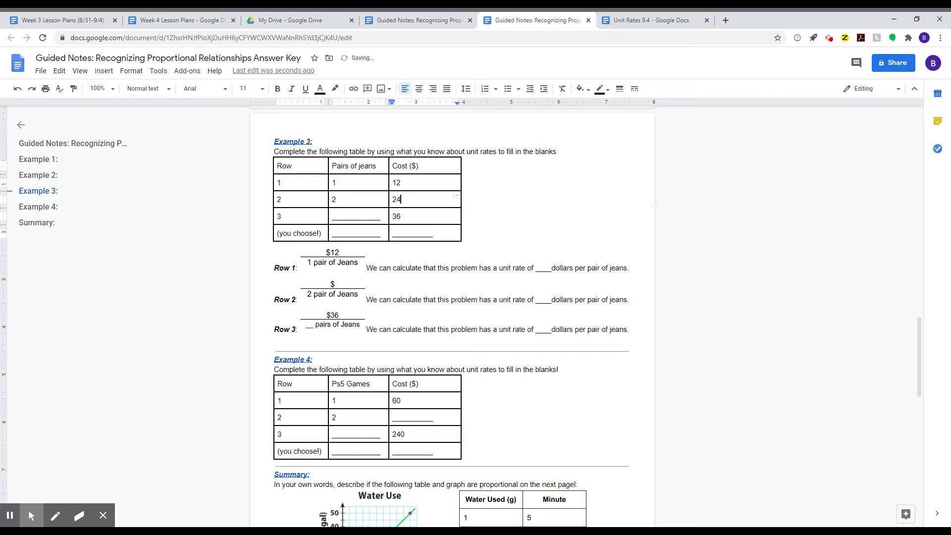
pyautogui.hotkey('shift', 'Home')
pyautogui.hotkey('ctrl', 'b')
pyautogui.click(419, 207)
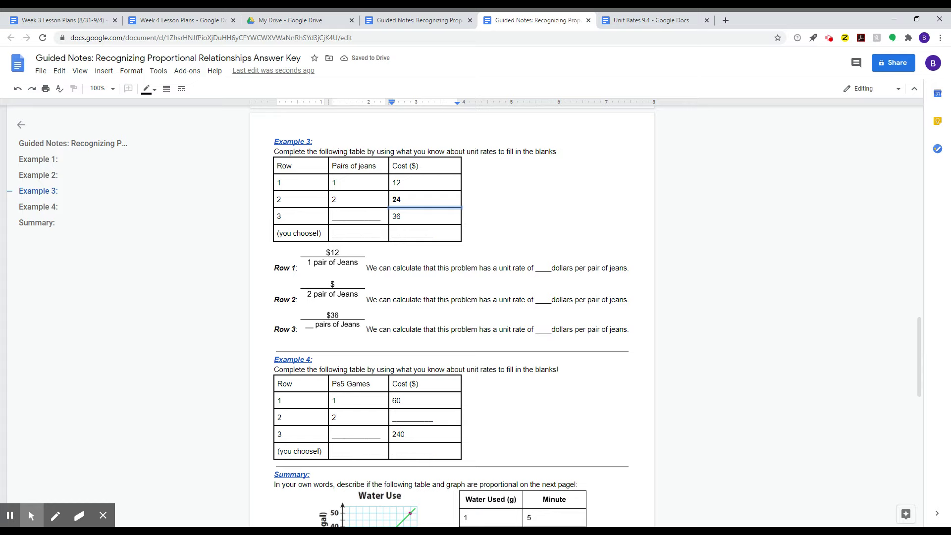
pyautogui.click(364, 216)
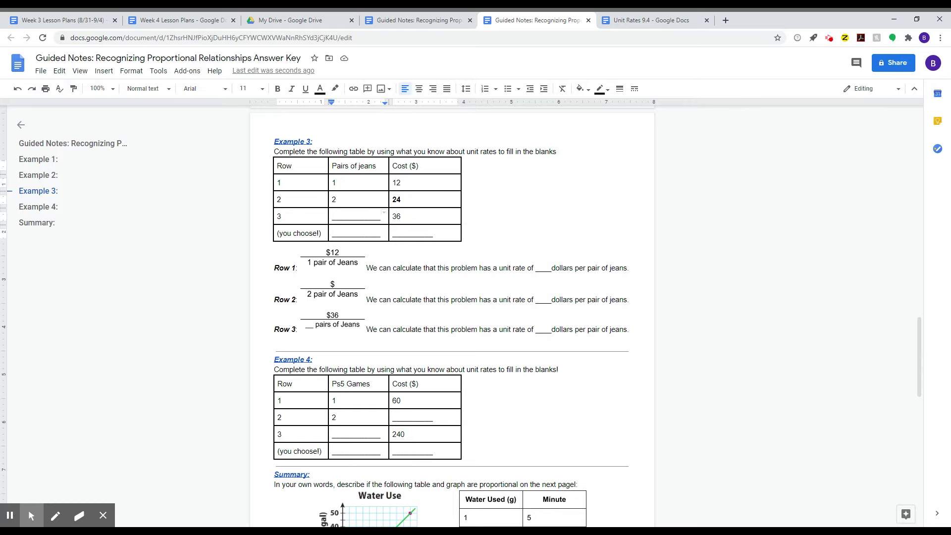
pyautogui.doubleClick(396, 199)
# - Highlight the row 3 Pairs blank, the 36 in row 3's Cost, and row 1's 12 cost
pyautogui.doubleClick(356, 216)
pyautogui.doubleClick(396, 216)
pyautogui.doubleClick(356, 216)
pyautogui.click(339, 183)
pyautogui.click(398, 183)
pyautogui.doubleClick(398, 183)
# - Draw red ×3 marks beside the Cost values and an arc spanning Pairs rows 1 to 3
pyautogui.click(55, 516)
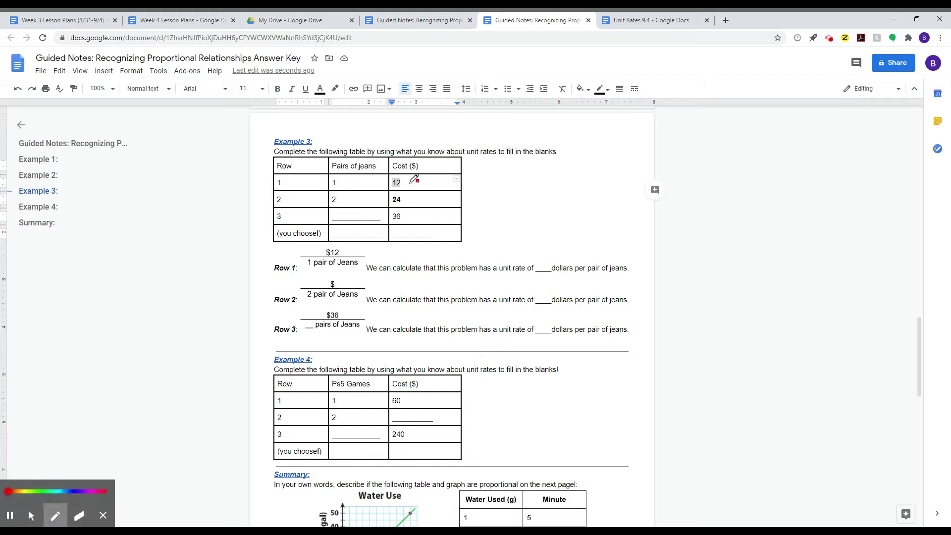
pyautogui.moveTo(409, 182)
pyautogui.mouseDown()
pyautogui.moveTo(421, 183)
pyautogui.moveTo(423, 196)
pyautogui.moveTo(410, 218)
pyautogui.moveTo(435, 188)
pyautogui.moveTo(434, 201)
pyautogui.mouseUp()
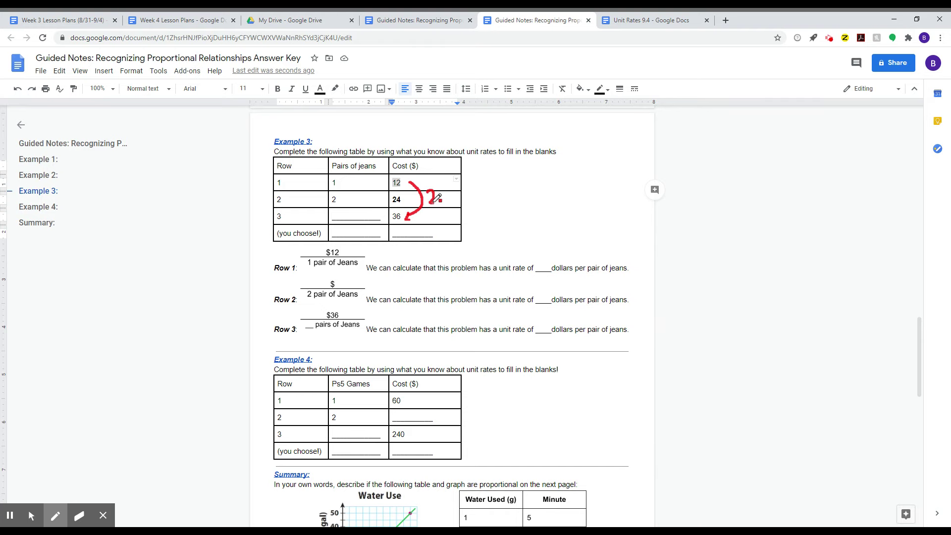
pyautogui.click(432, 209)
pyautogui.moveTo(443, 198)
pyautogui.mouseDown()
pyautogui.moveTo(454, 202)
pyautogui.moveTo(437, 189)
pyautogui.moveTo(446, 204)
pyautogui.moveTo(454, 199)
pyautogui.moveTo(432, 212)
pyautogui.moveTo(476, 196)
pyautogui.moveTo(479, 214)
pyautogui.moveTo(463, 223)
pyautogui.mouseUp()
pyautogui.click(77, 516)
pyautogui.click(55, 516)
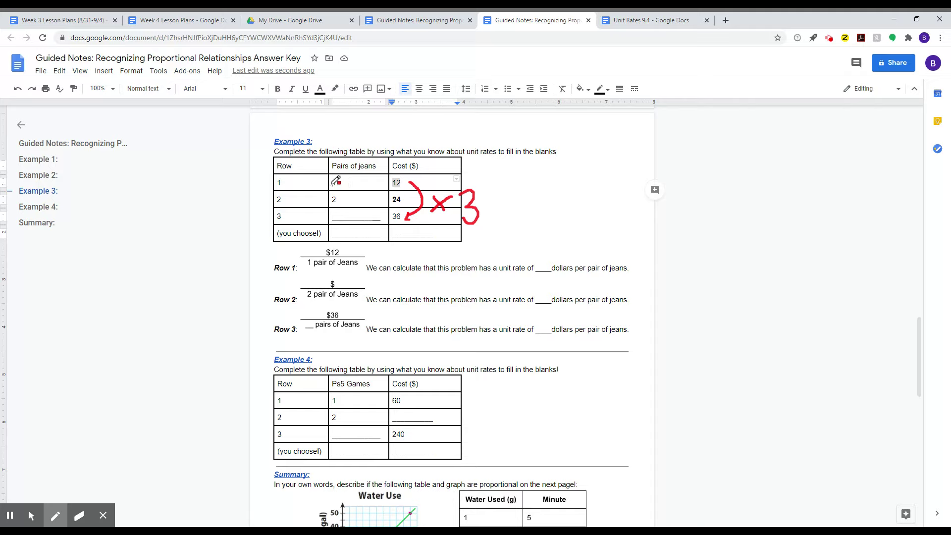
pyautogui.moveTo(331, 185)
pyautogui.mouseDown()
pyautogui.moveTo(320, 200)
pyautogui.moveTo(333, 214)
pyautogui.moveTo(304, 206)
pyautogui.moveTo(311, 198)
pyautogui.moveTo(306, 204)
pyautogui.moveTo(357, 211)
pyautogui.moveTo(348, 224)
pyautogui.mouseUp()
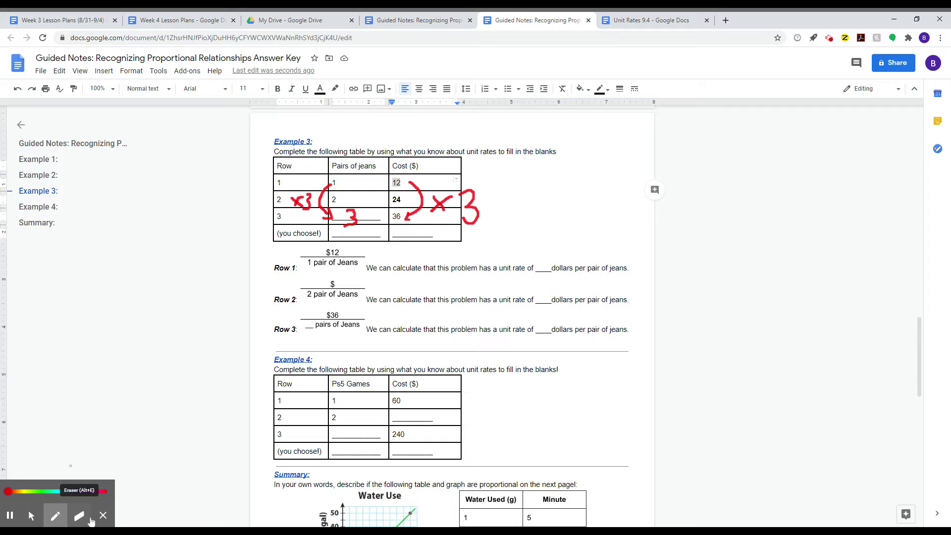
# - Erase the red ×3, left bracket and arrow marks from the jeans table
pyautogui.click(79, 516)
pyautogui.click(352, 217)
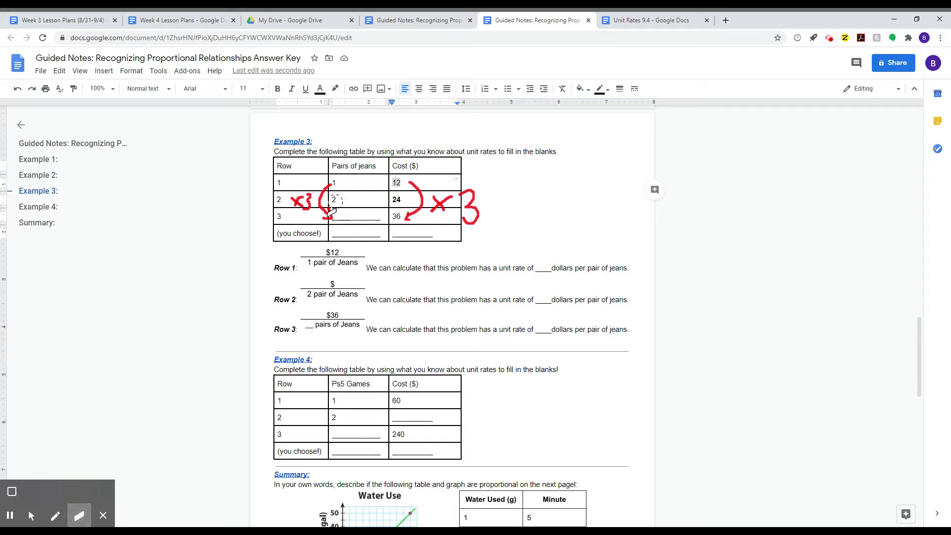
pyautogui.moveTo(328, 208)
pyautogui.mouseDown()
pyautogui.moveTo(317, 195)
pyautogui.moveTo(294, 201)
pyautogui.moveTo(419, 198)
pyautogui.moveTo(468, 214)
pyautogui.mouseUp()
pyautogui.moveTo(465, 179)
pyautogui.mouseDown()
pyautogui.moveTo(481, 240)
pyautogui.moveTo(440, 185)
pyautogui.moveTo(447, 210)
pyautogui.moveTo(409, 205)
pyautogui.moveTo(418, 188)
pyautogui.mouseUp()
# - Ink red brackets with ×100 on both columns, writing 100 pairs and 1200 cost in the bottom row
pyautogui.moveTo(81, 523)
pyautogui.click(55, 516)
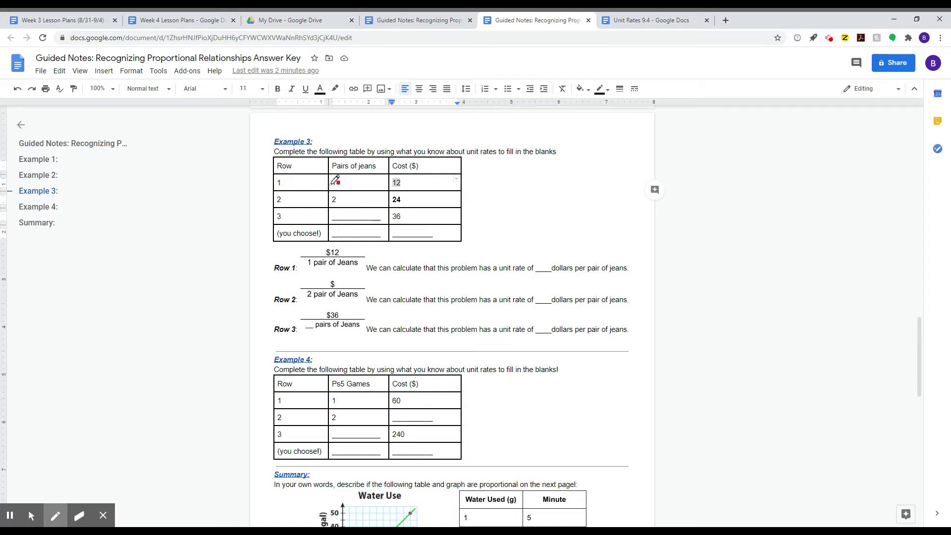
pyautogui.moveTo(331, 185)
pyautogui.mouseDown()
pyautogui.moveTo(318, 197)
pyautogui.moveTo(331, 230)
pyautogui.moveTo(323, 239)
pyautogui.mouseUp()
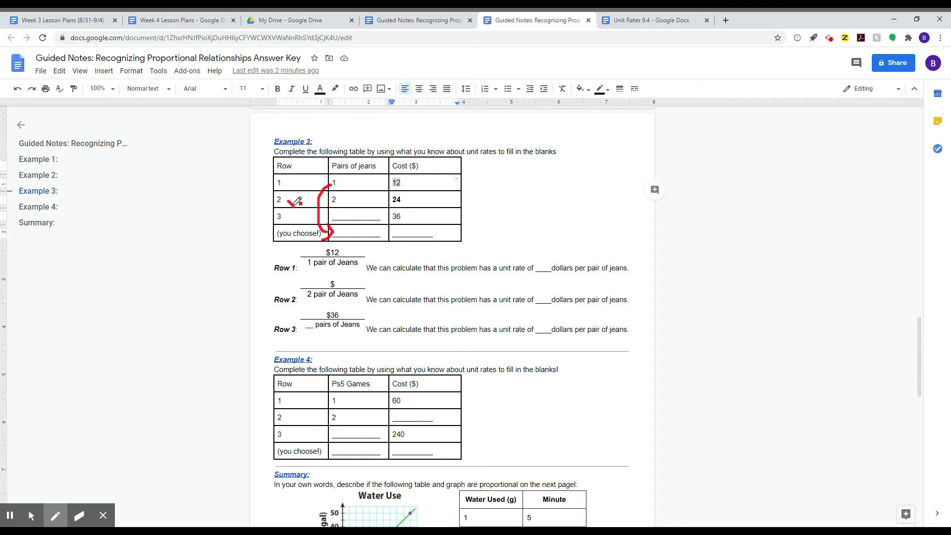
pyautogui.moveTo(289, 201); pyautogui.dragTo(314, 196)
pyautogui.moveTo(418, 183)
pyautogui.mouseDown()
pyautogui.moveTo(453, 198)
pyautogui.moveTo(437, 237)
pyautogui.mouseUp()
pyautogui.moveTo(466, 201)
pyautogui.mouseDown()
pyautogui.moveTo(477, 212)
pyautogui.moveTo(465, 218)
pyautogui.moveTo(508, 195)
pyautogui.moveTo(523, 208)
pyautogui.moveTo(528, 195)
pyautogui.mouseUp()
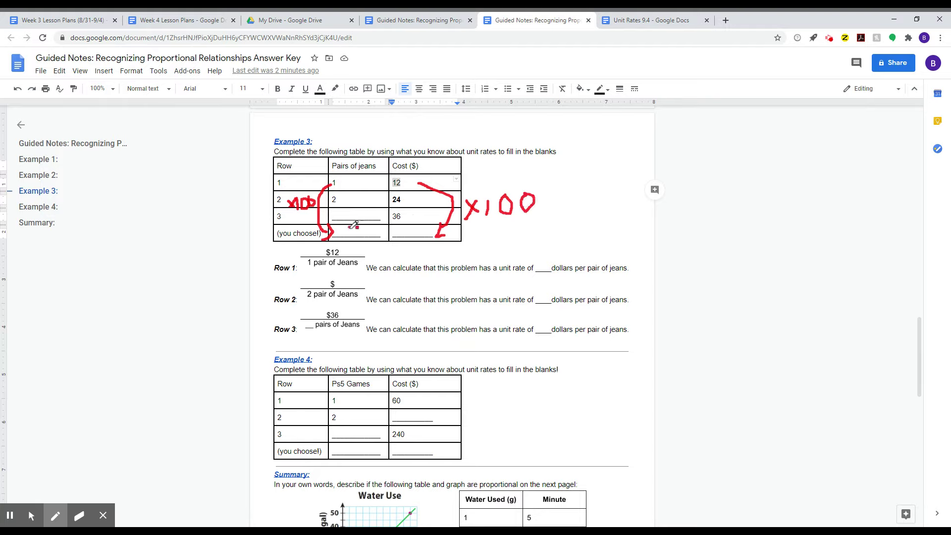
pyautogui.moveTo(350, 227)
pyautogui.mouseDown()
pyautogui.moveTo(349, 237)
pyautogui.moveTo(364, 227)
pyautogui.moveTo(373, 238)
pyautogui.moveTo(379, 226)
pyautogui.moveTo(404, 238)
pyautogui.moveTo(439, 229)
pyautogui.mouseUp()
pyautogui.click(420, 237)
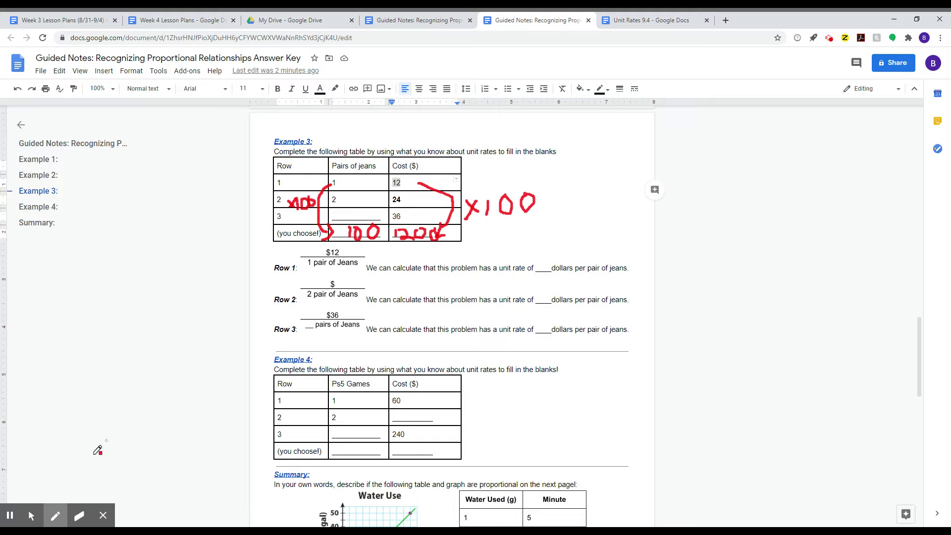
# - Wipe the red 100, brackets, arrow and ×100 notes, and close the annotation tools
pyautogui.click(86, 521)
pyautogui.moveTo(327, 235); pyautogui.dragTo(354, 231)
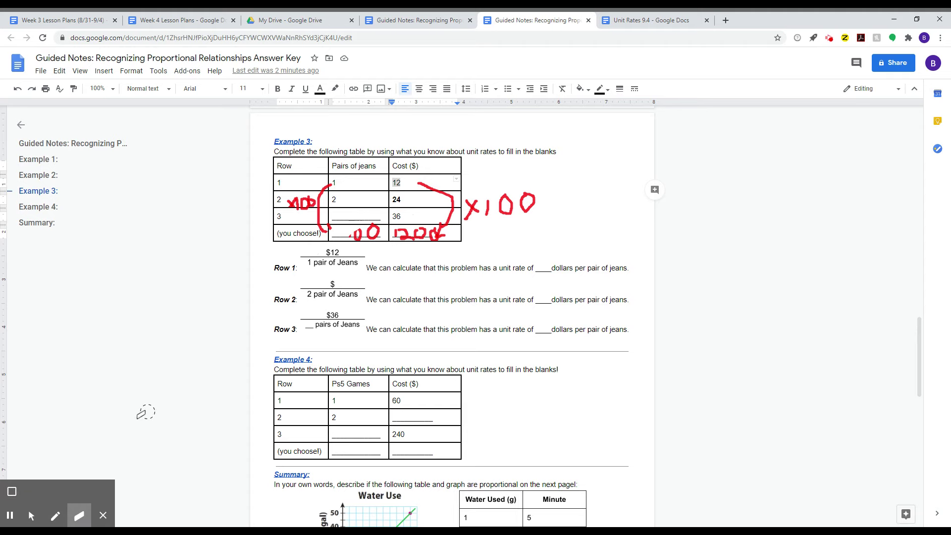
pyautogui.click(103, 516)
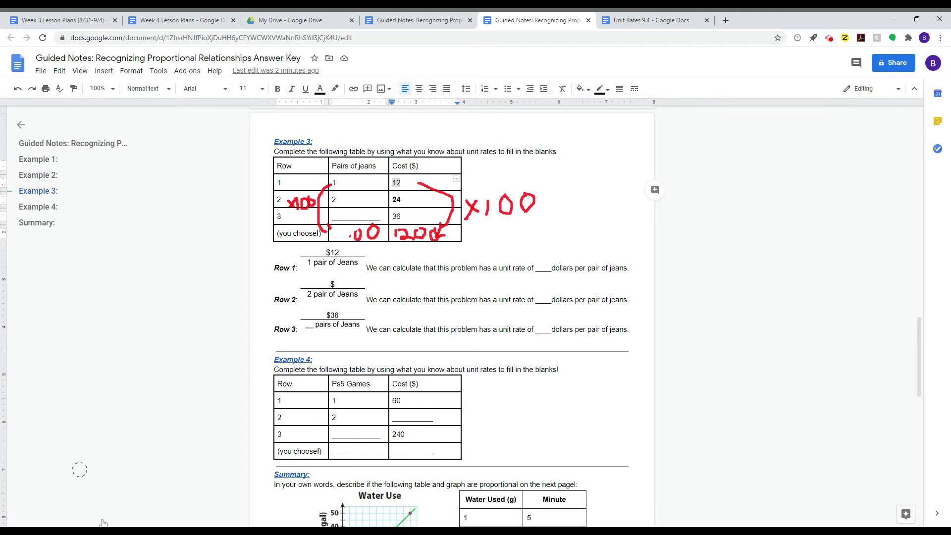
pyautogui.moveTo(428, 179)
pyautogui.mouseDown()
pyautogui.moveTo(503, 203)
pyautogui.moveTo(528, 191)
pyautogui.moveTo(492, 195)
pyautogui.moveTo(497, 208)
pyautogui.moveTo(467, 216)
pyautogui.moveTo(453, 208)
pyautogui.moveTo(416, 237)
pyautogui.moveTo(353, 228)
pyautogui.moveTo(431, 227)
pyautogui.moveTo(419, 180)
pyautogui.moveTo(311, 186)
pyautogui.moveTo(325, 231)
pyautogui.moveTo(323, 195)
pyautogui.moveTo(291, 208)
pyautogui.mouseUp()
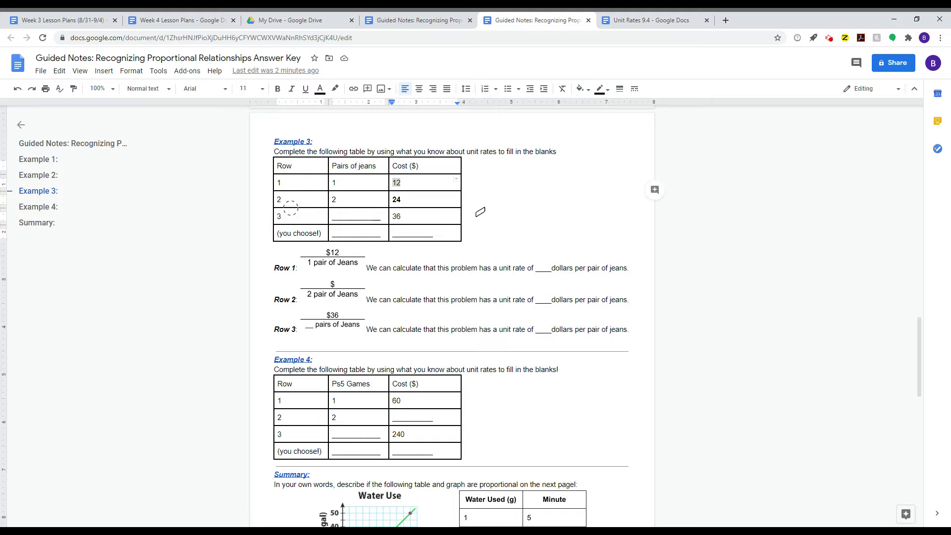